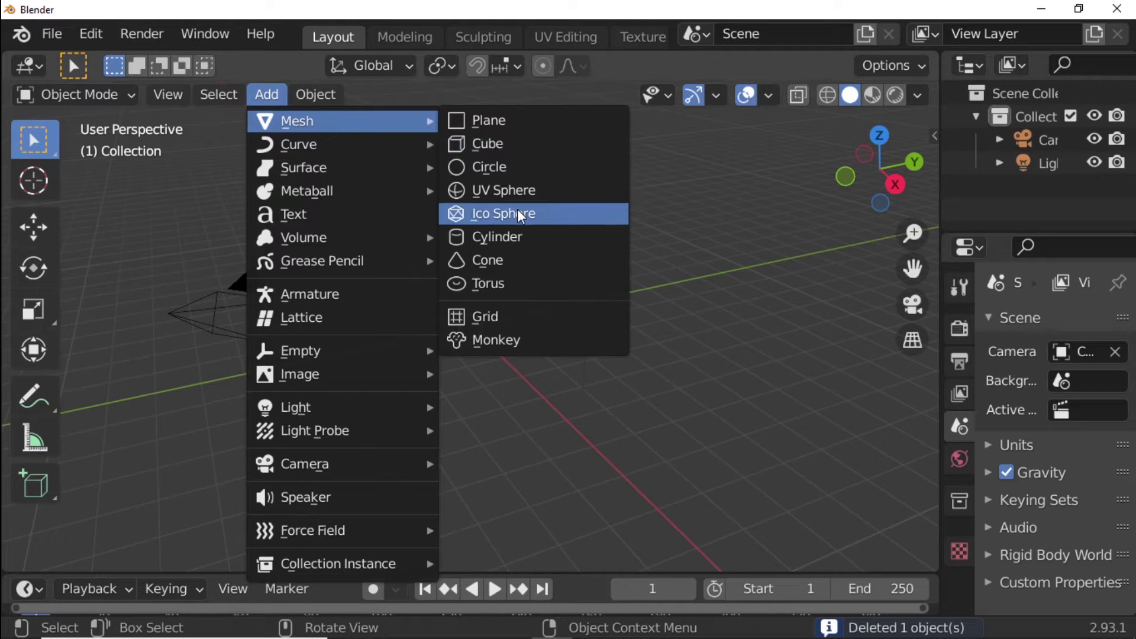
Step: Add an ico sphere at the origin with 4 subdivisions
left_click(518, 220)
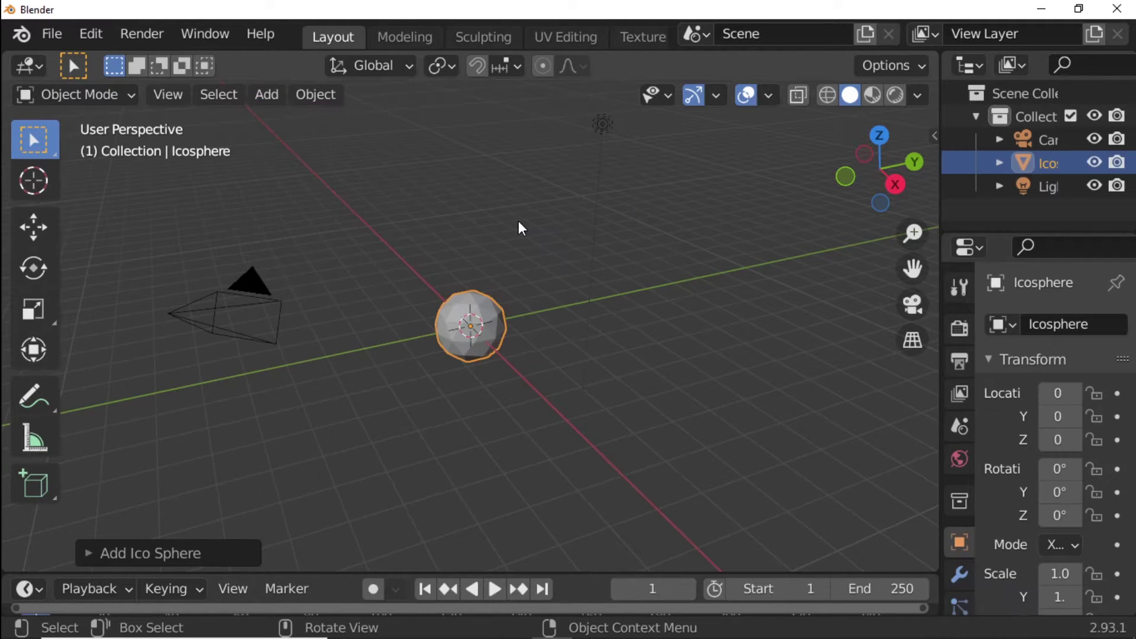
left_click(84, 553)
left_click(314, 330)
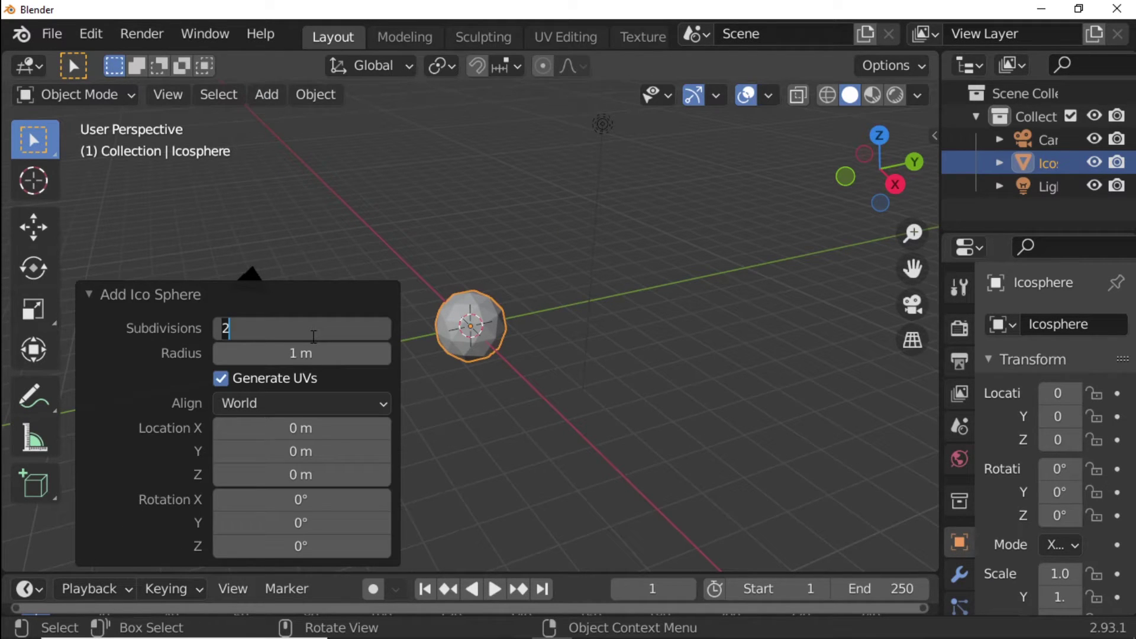
type("4")
key("Return")
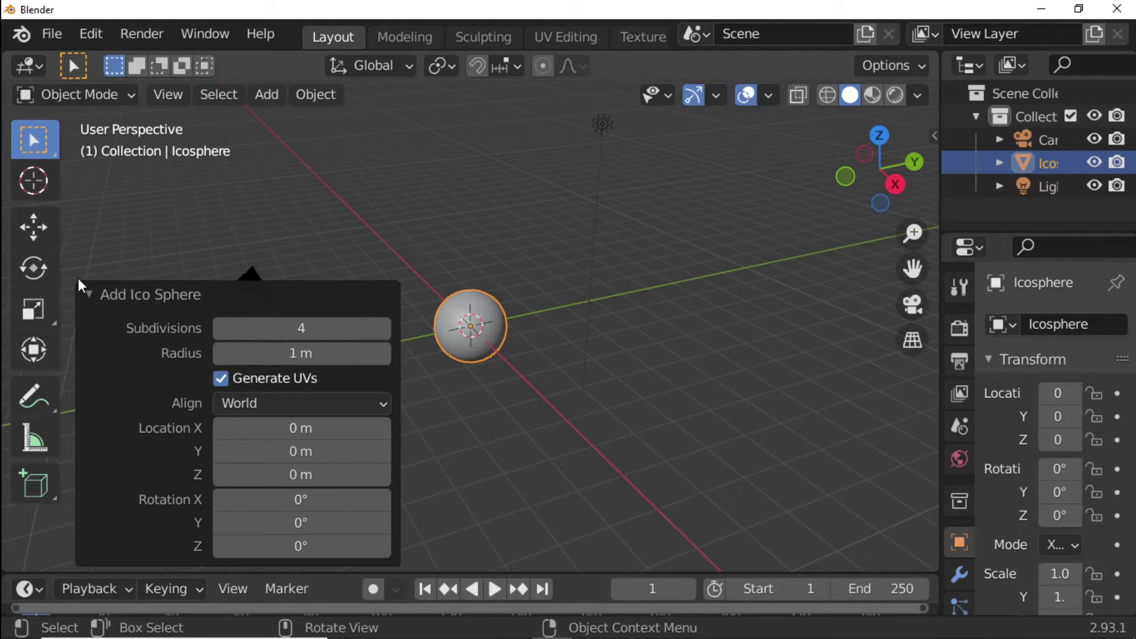
Step: Shade the ico sphere smooth
left_click(88, 290)
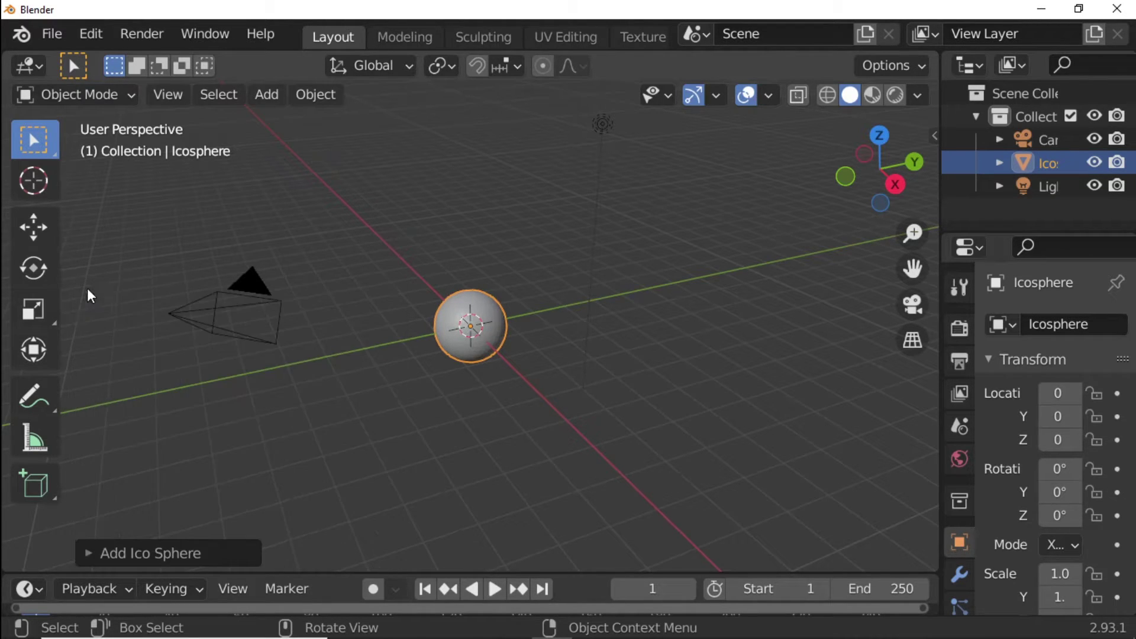
right_click(505, 260)
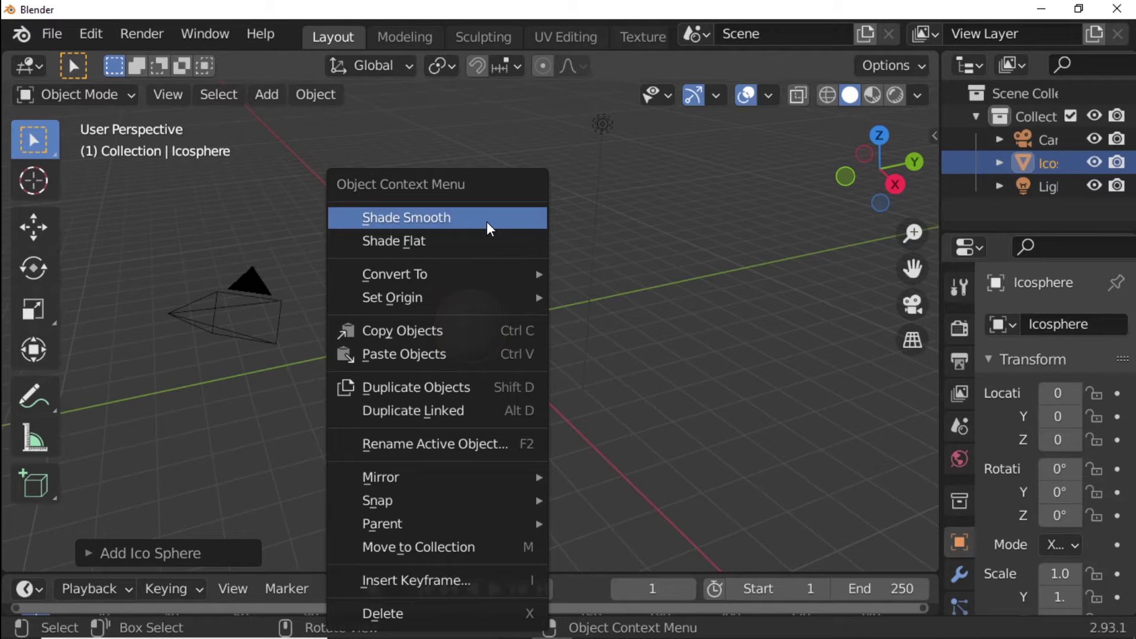
left_click(486, 222)
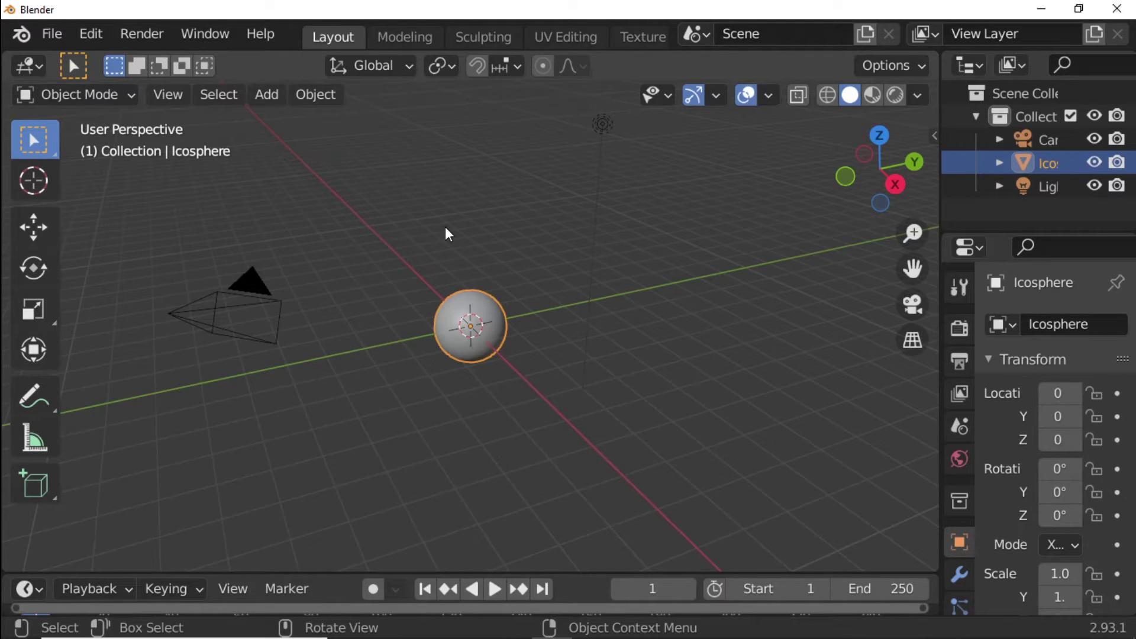
Step: Enter vertex editing in front view with proportional editing turned on
key("Tab")
key("KP_1")
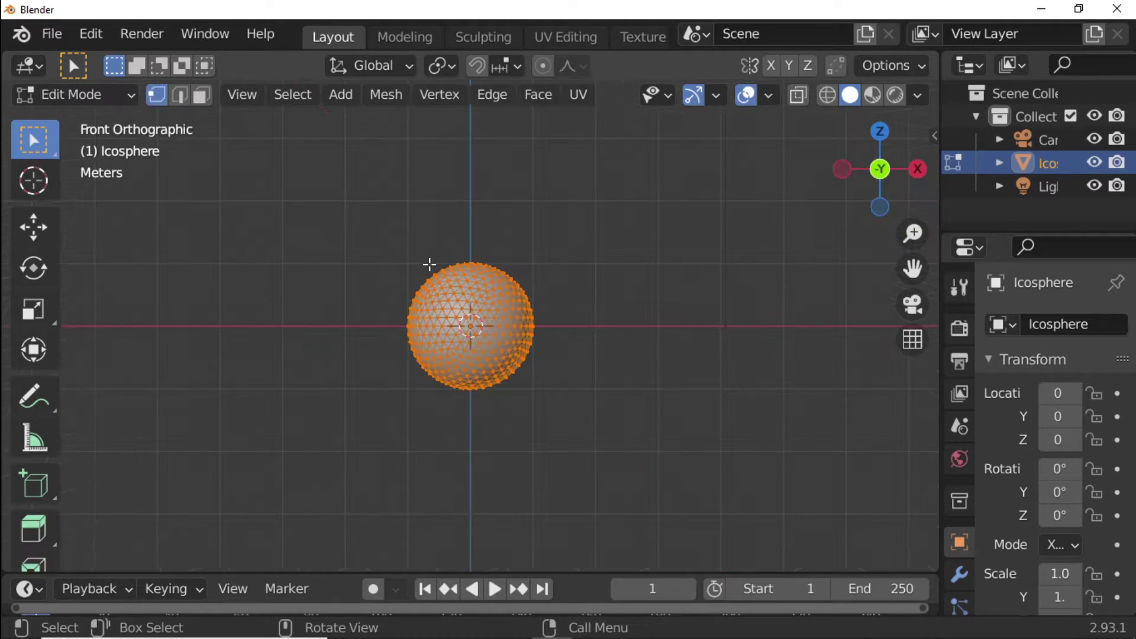
left_click(548, 66)
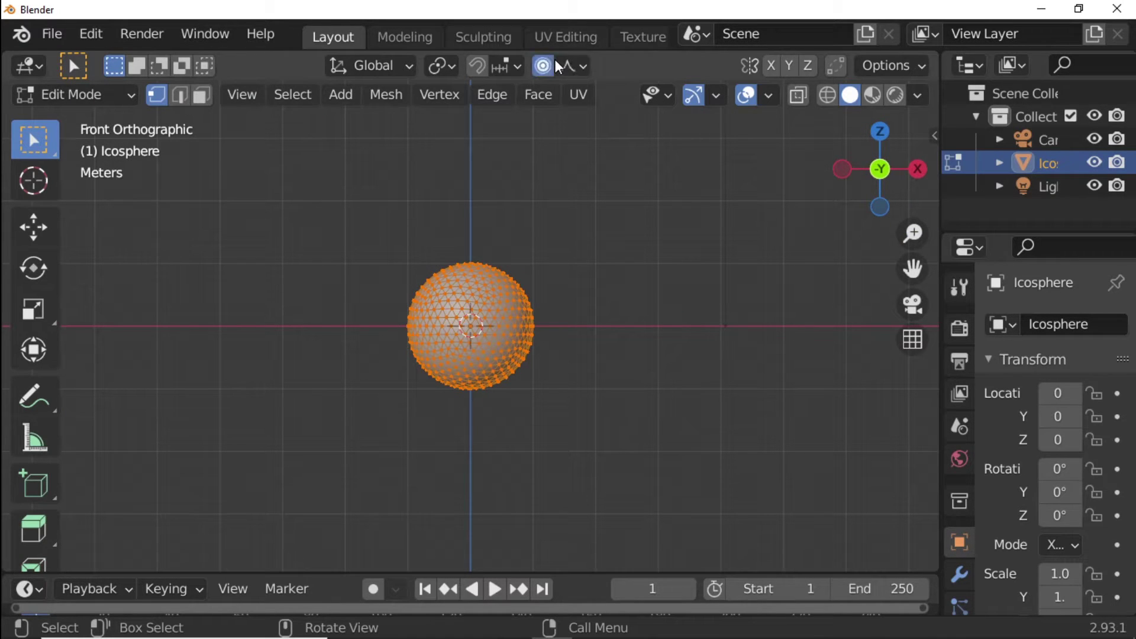
scroll(449, 255, "up", 2)
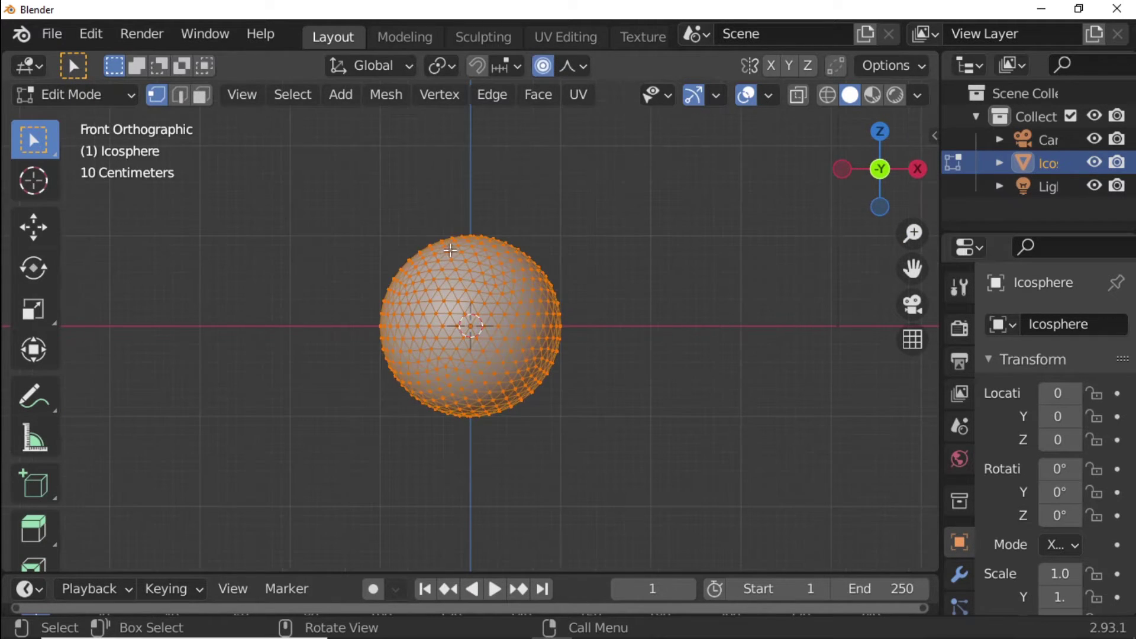
left_click(476, 203)
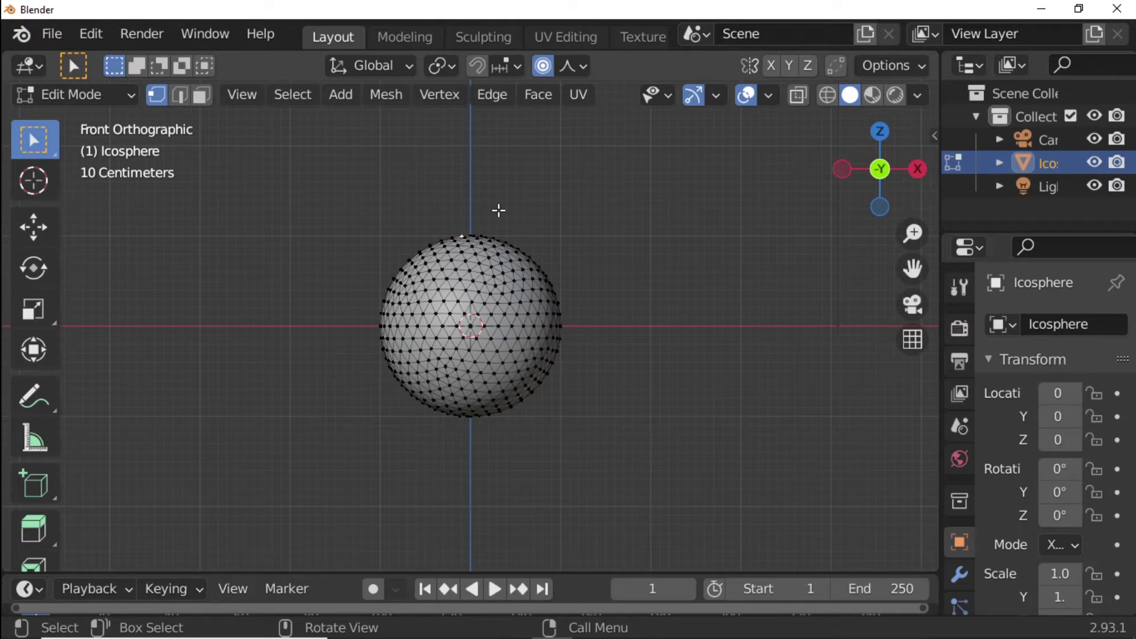
key("grave")
left_click(517, 119)
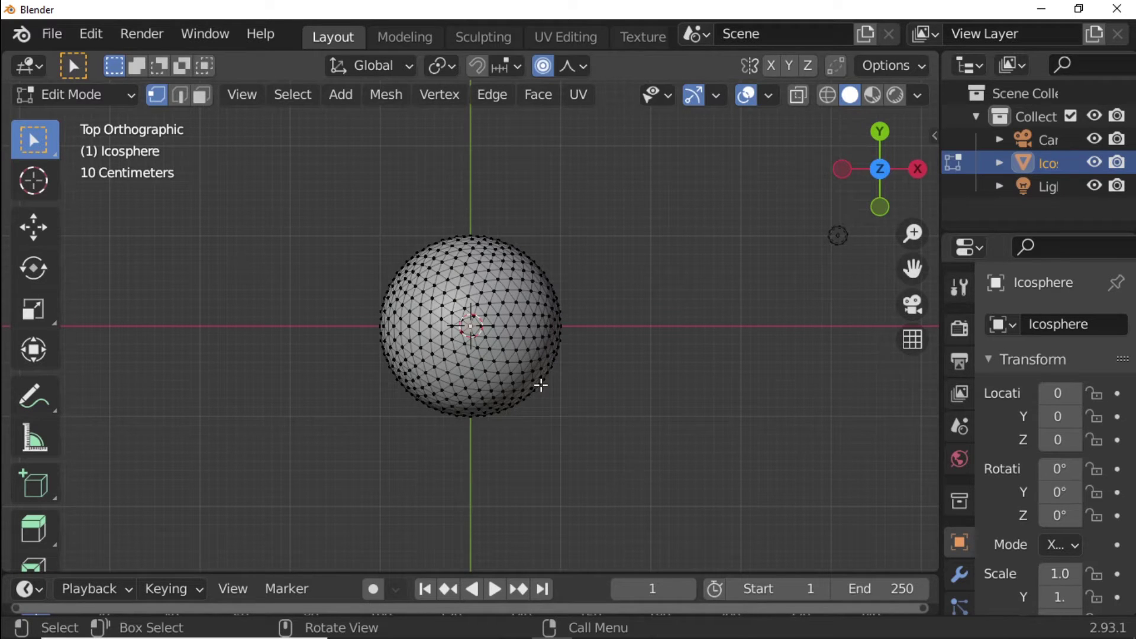
key("KP_1")
scroll(555, 205, "down", 3)
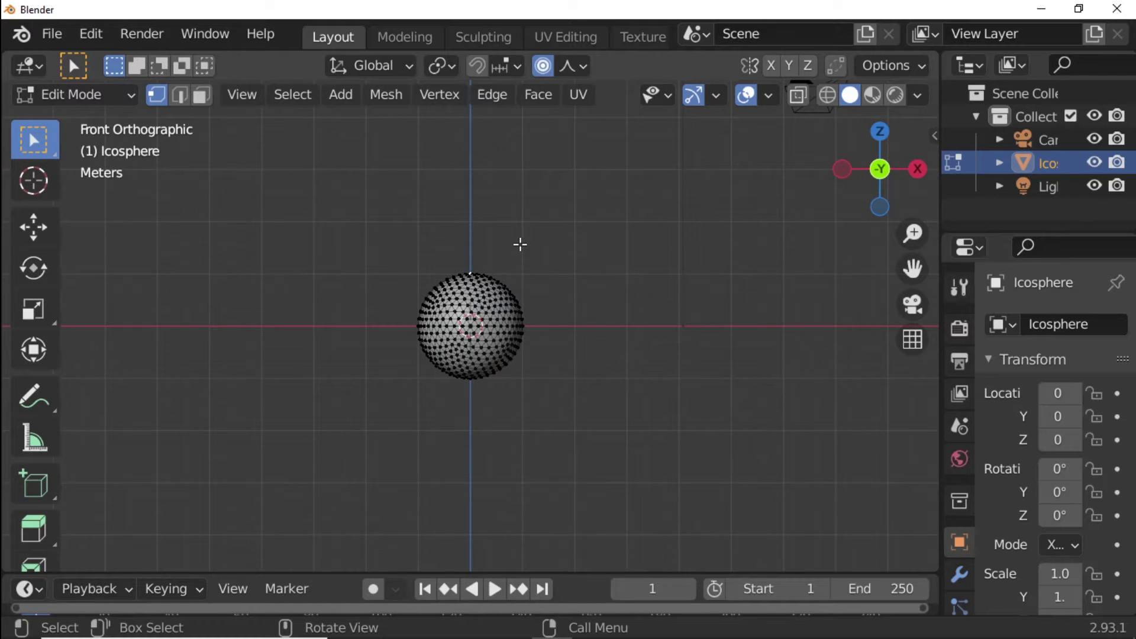
Step: Raise the top vertex 1.977 m along Z with a widened proportional falloff into a teardrop
key("g")
key("z")
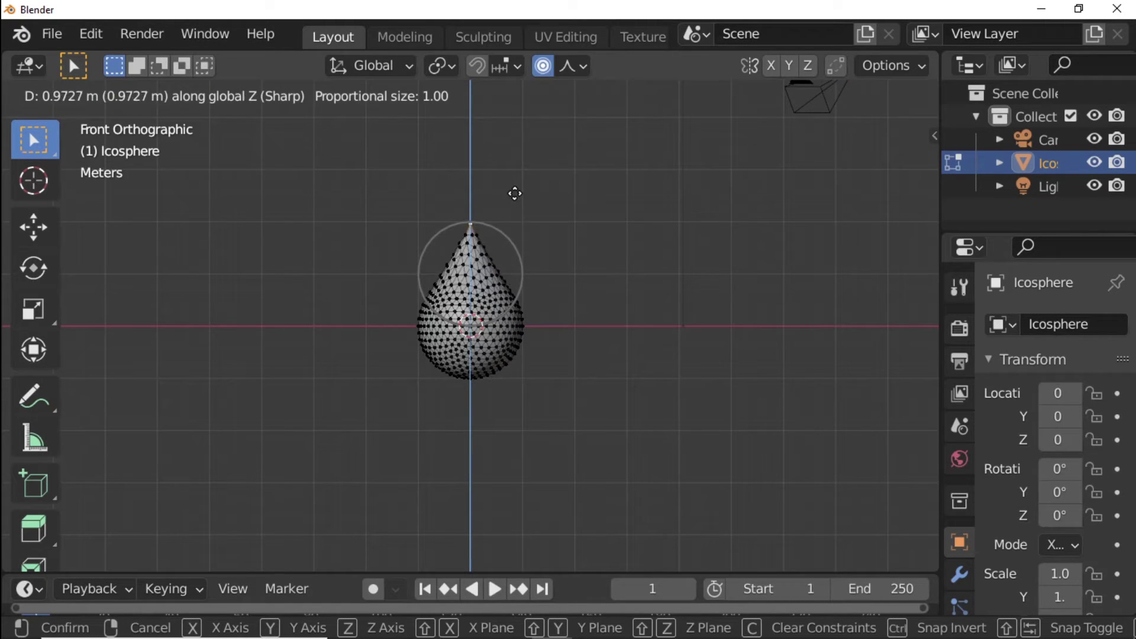
scroll(515, 194, "down", 4)
scroll(514, 172, "down", 4)
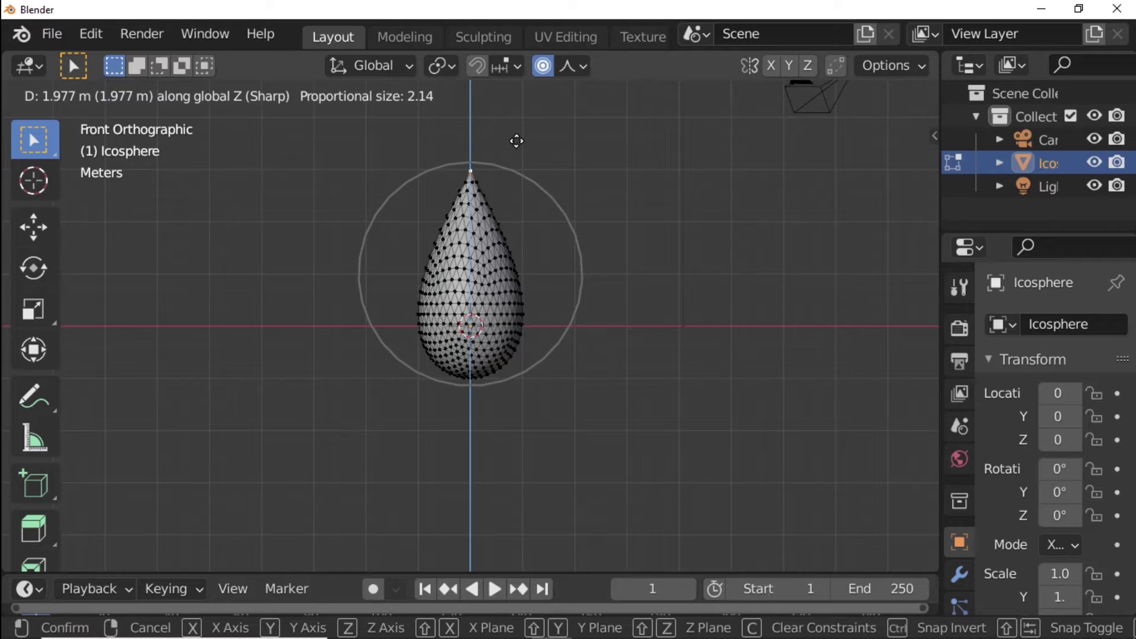
scroll(517, 141, "down", 1)
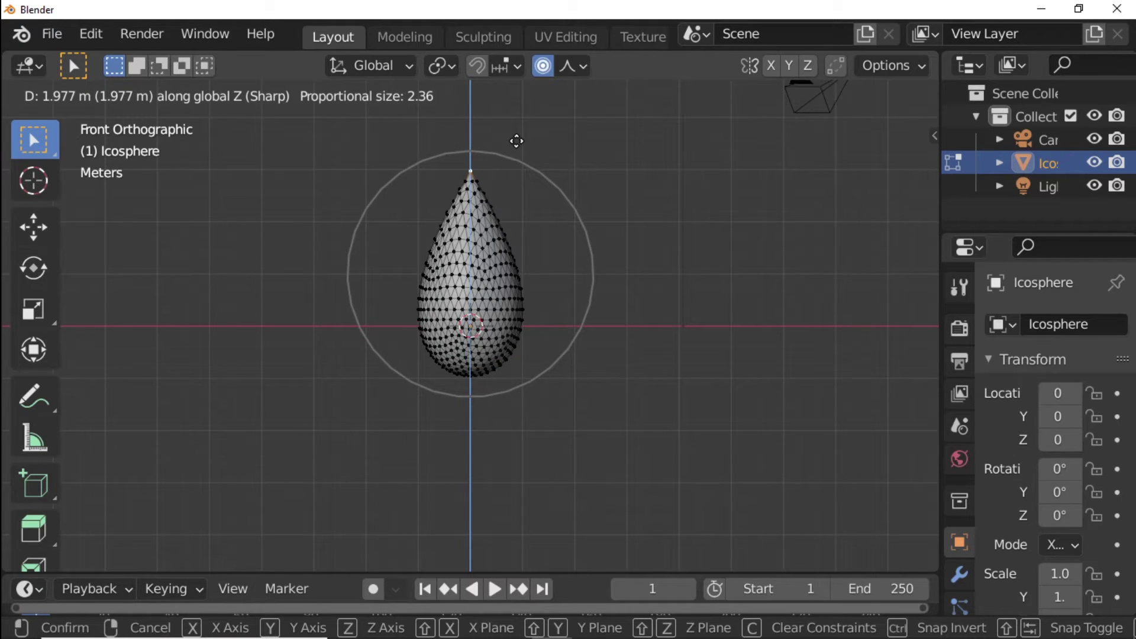
left_click(517, 141)
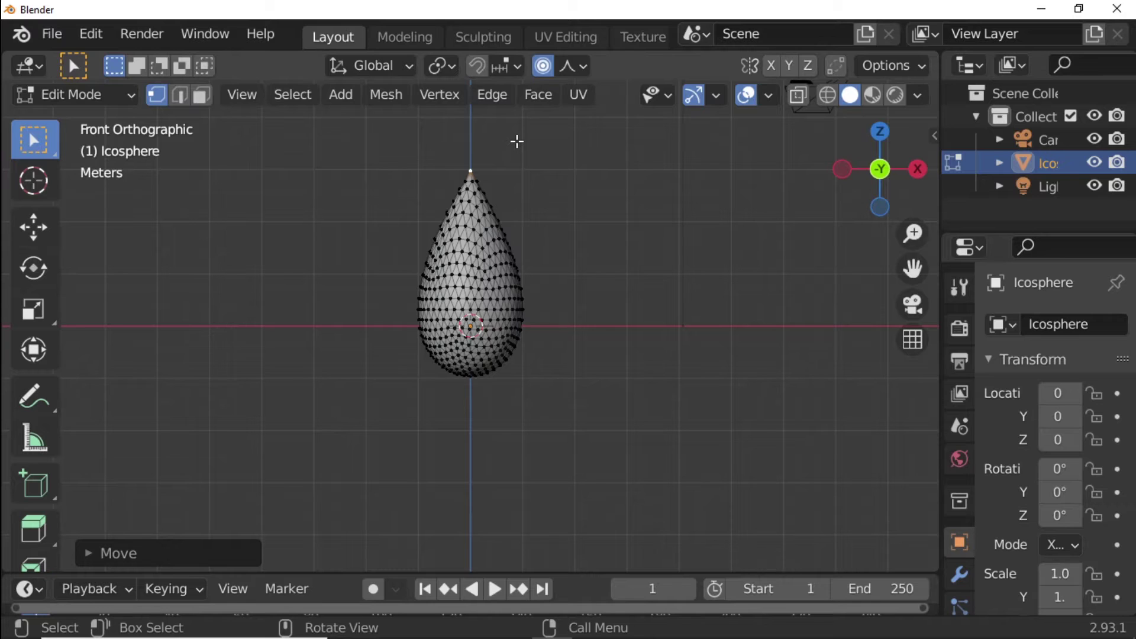
Step: In Object Mode, add a Displace modifier with a new texture to the teardrop
key("Tab")
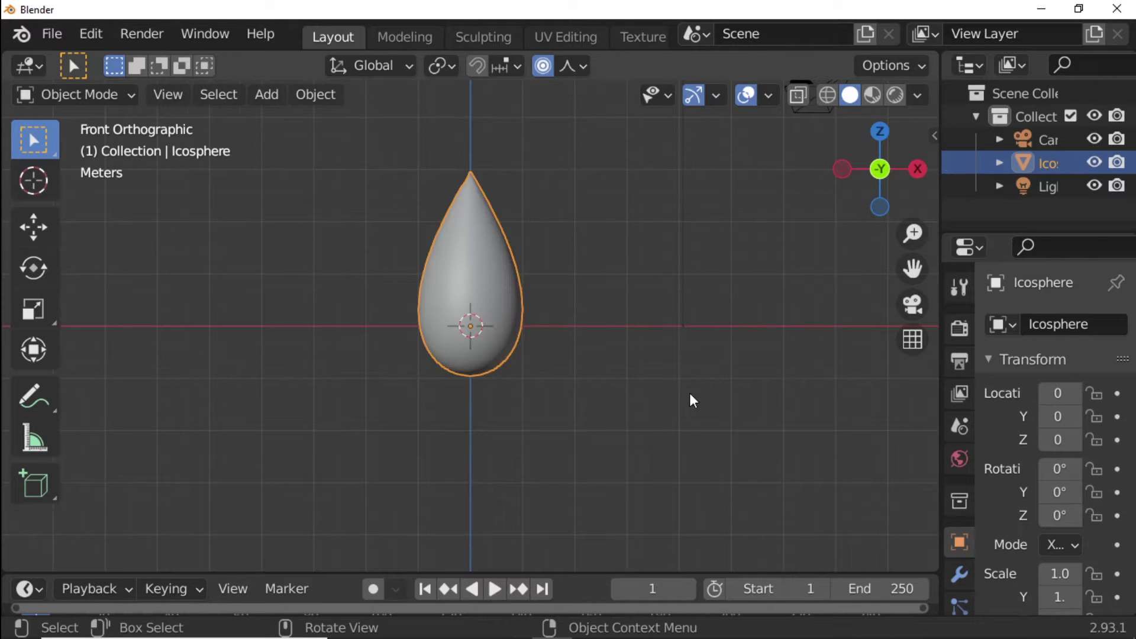
left_click(965, 585)
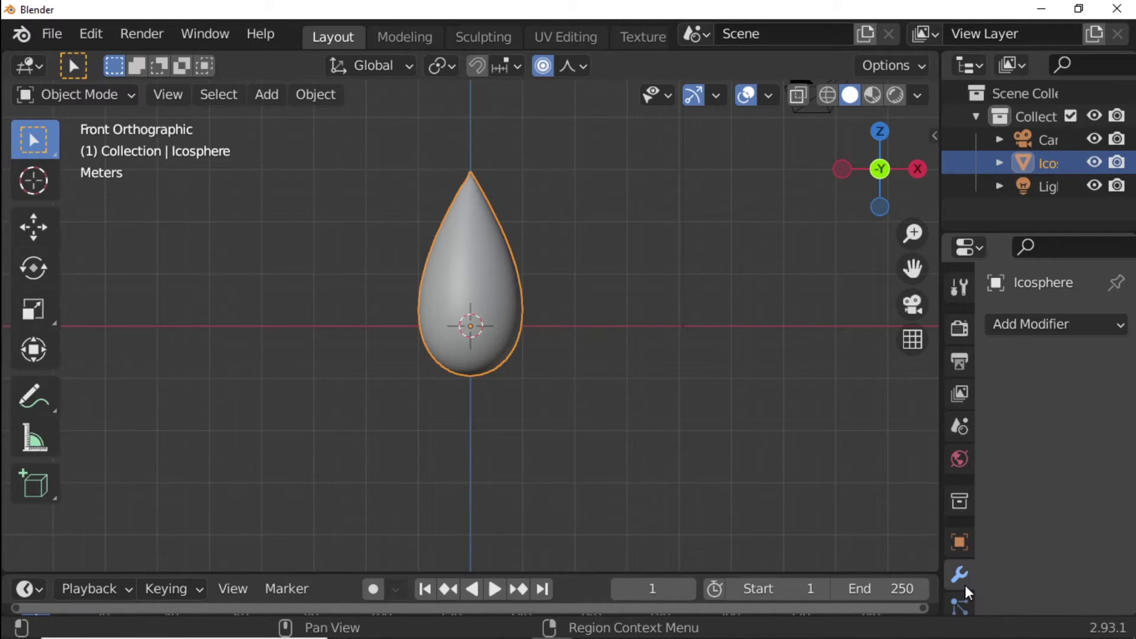
left_click(1060, 328)
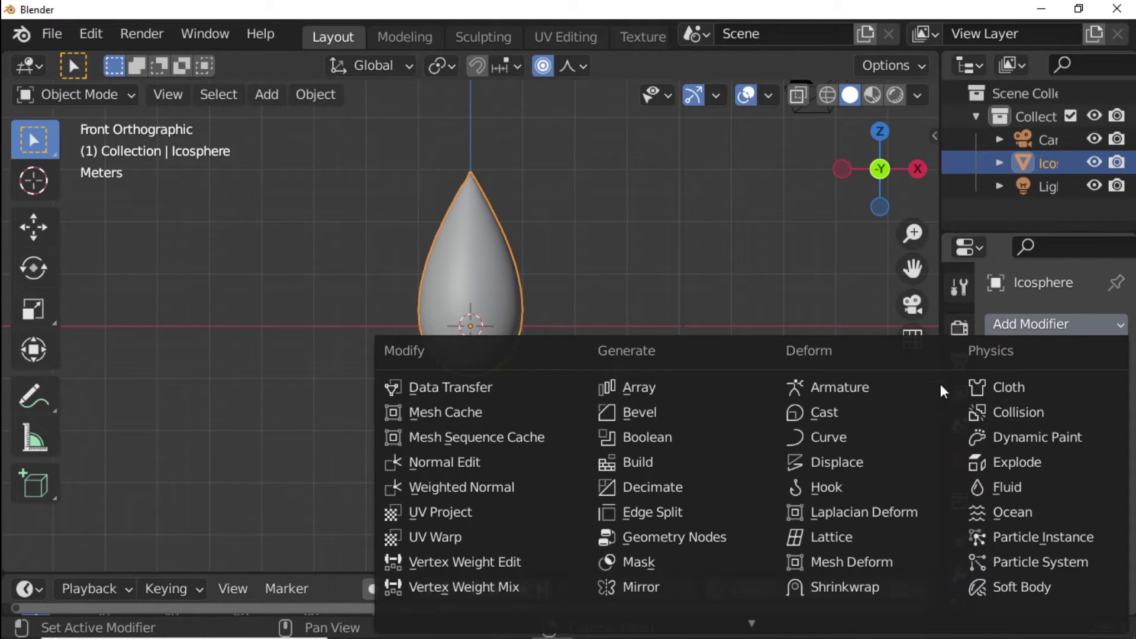
left_click(848, 465)
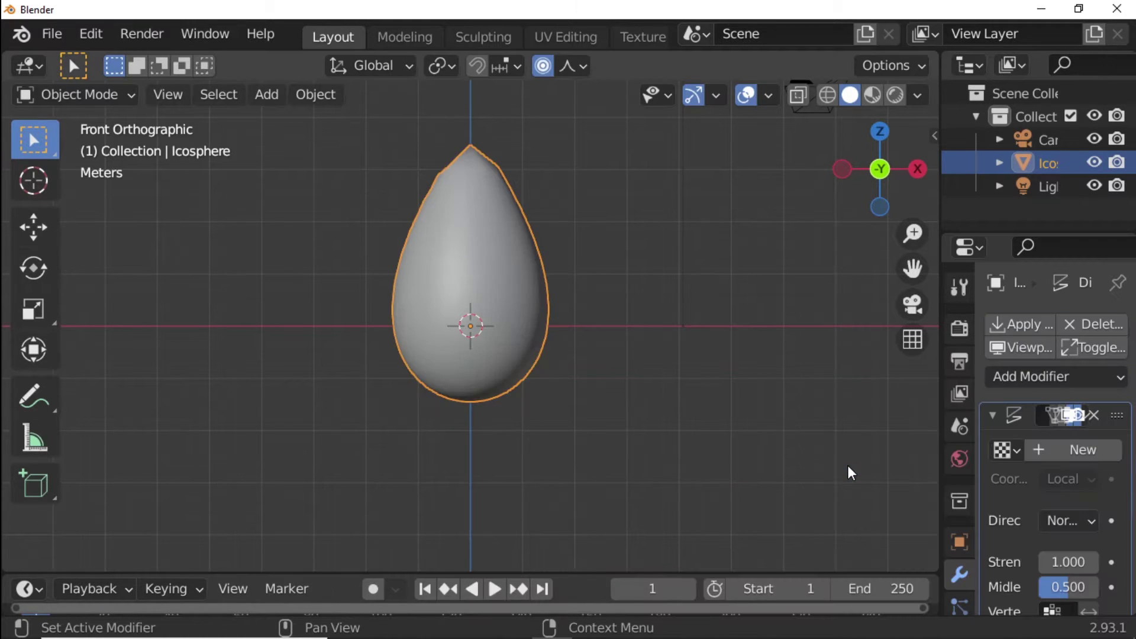
left_click_drag(941, 374, 847, 368)
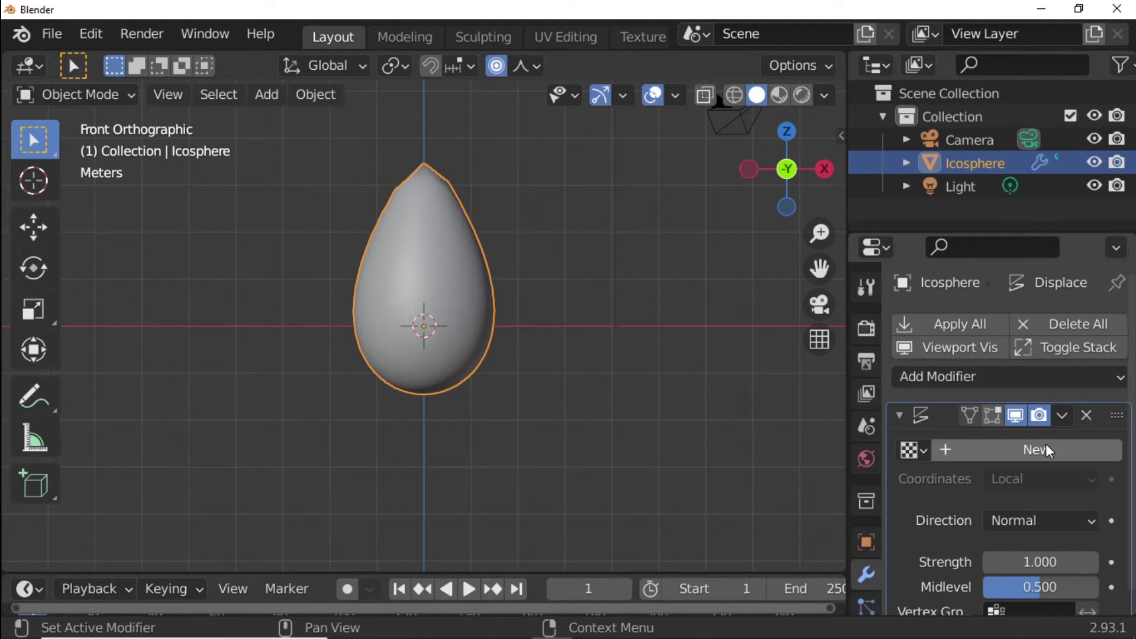
left_click(1046, 444)
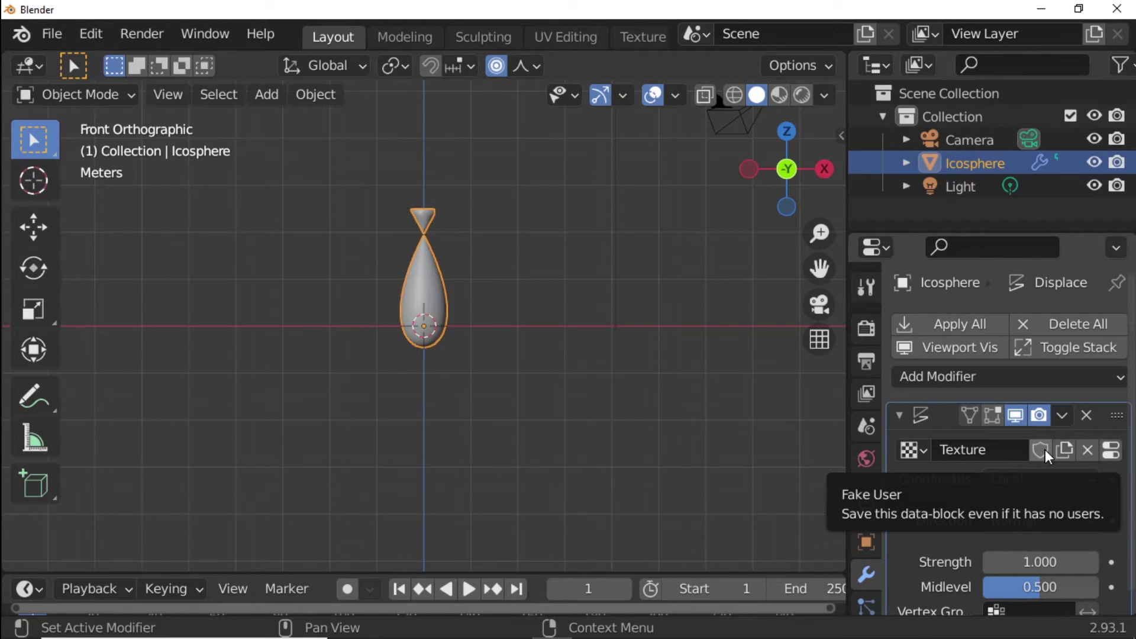
Step: Give the texture a fake user, use Object coordinates and Strength 0.2, then deselect
left_click(1043, 450)
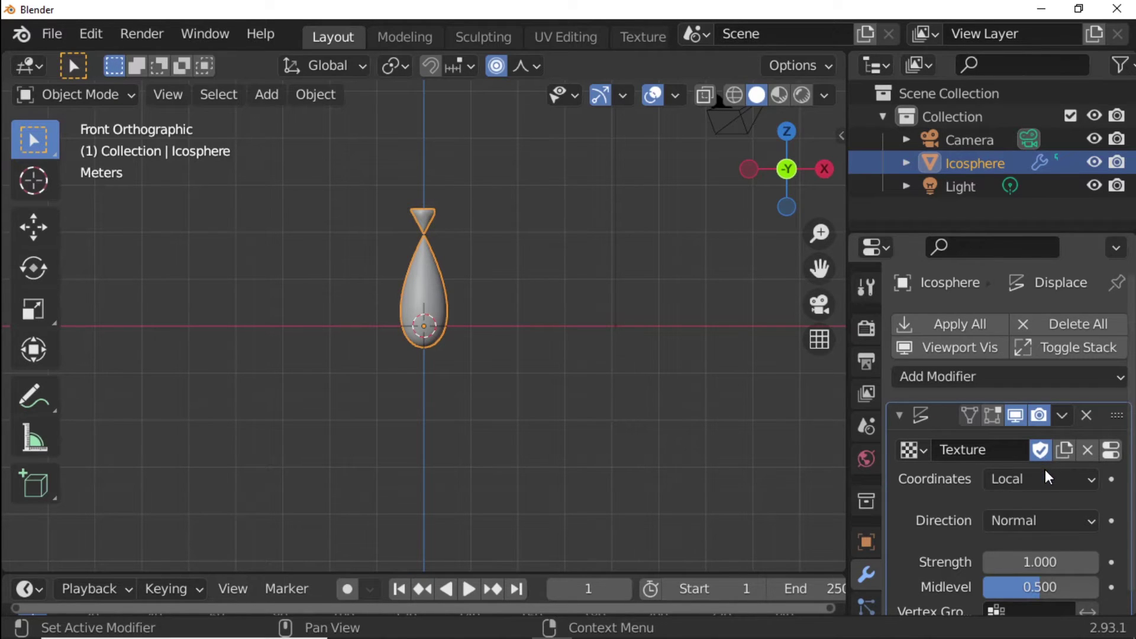
left_click(1046, 474)
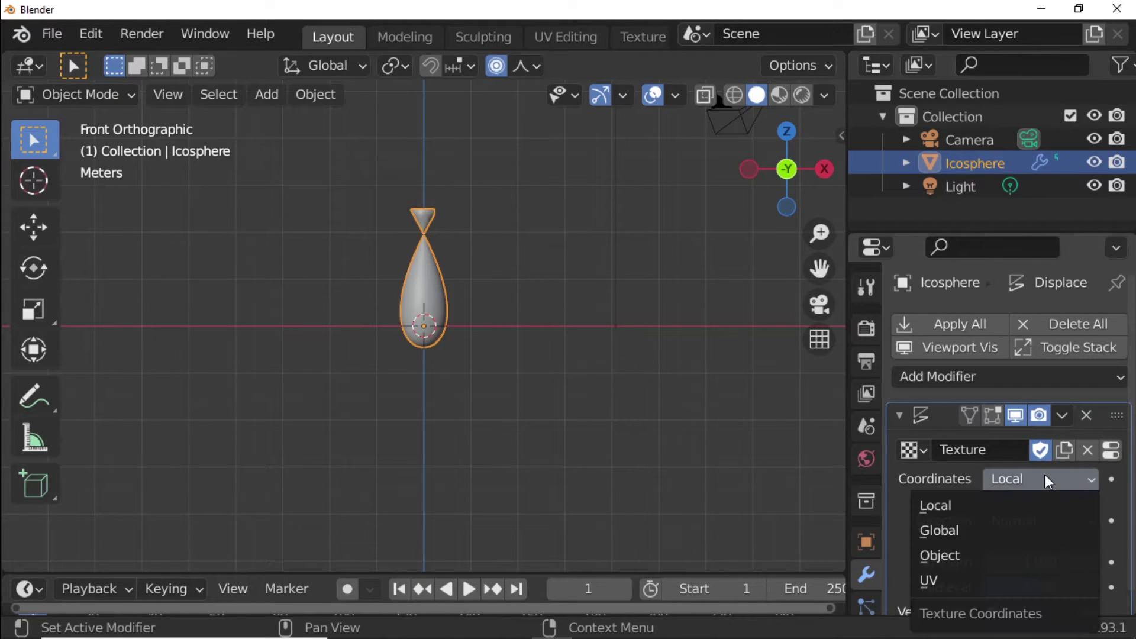
left_click(1032, 548)
scroll(964, 538, "down", 2)
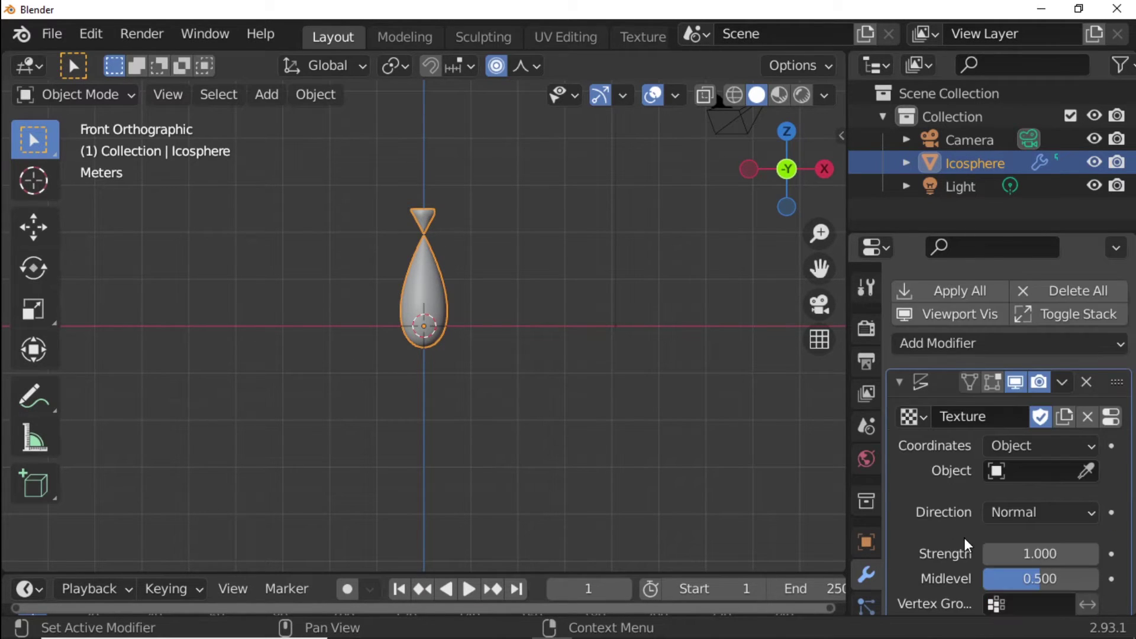
left_click(1035, 544)
type("0")
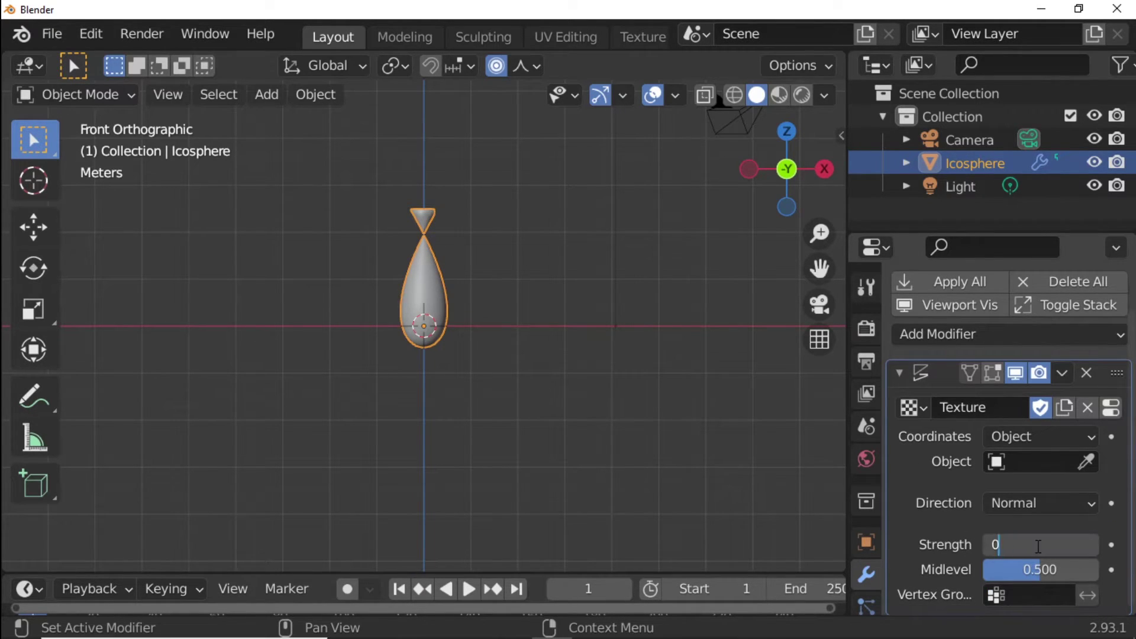
type(".2")
key("Return")
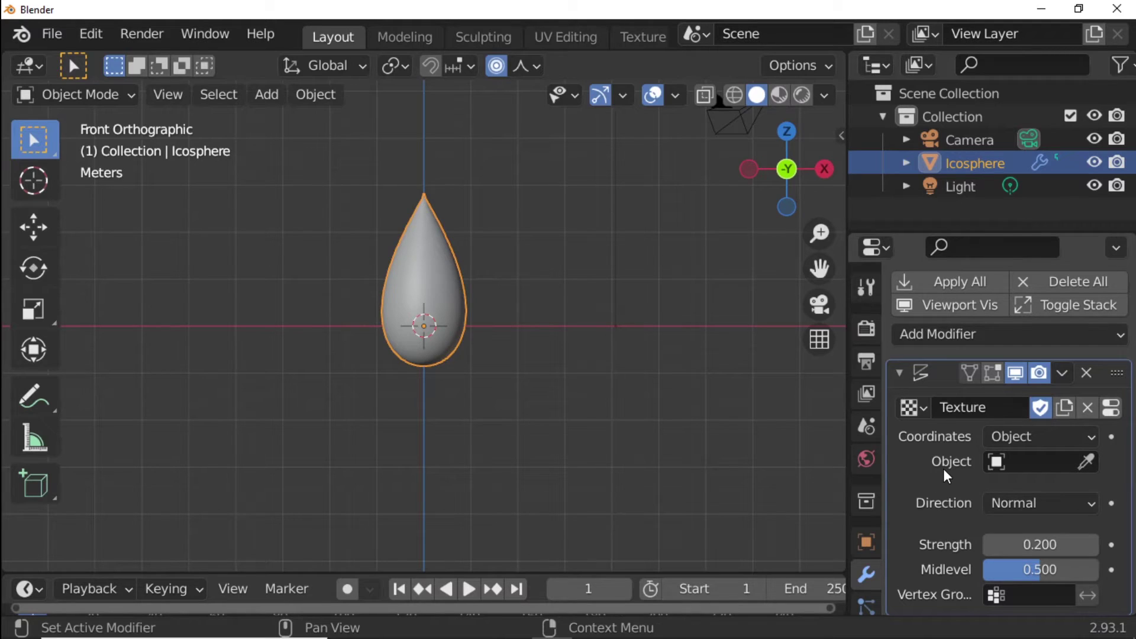
left_click(340, 215)
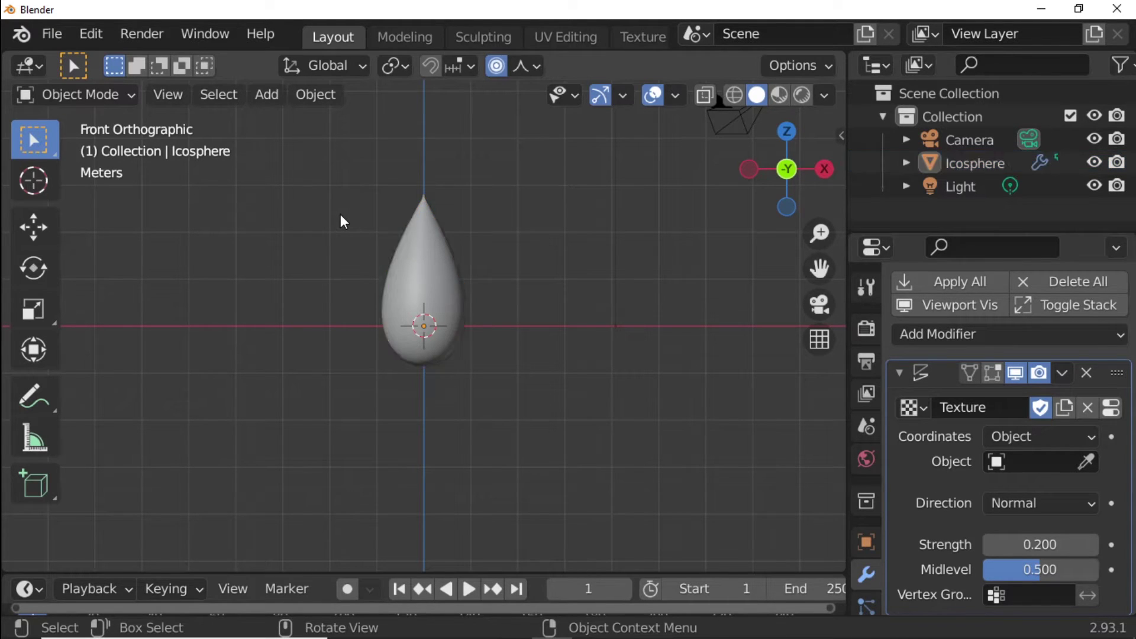
Step: Add a Plain Axes Empty at the origin and make it the Displace modifier's coordinate object
left_click(266, 98)
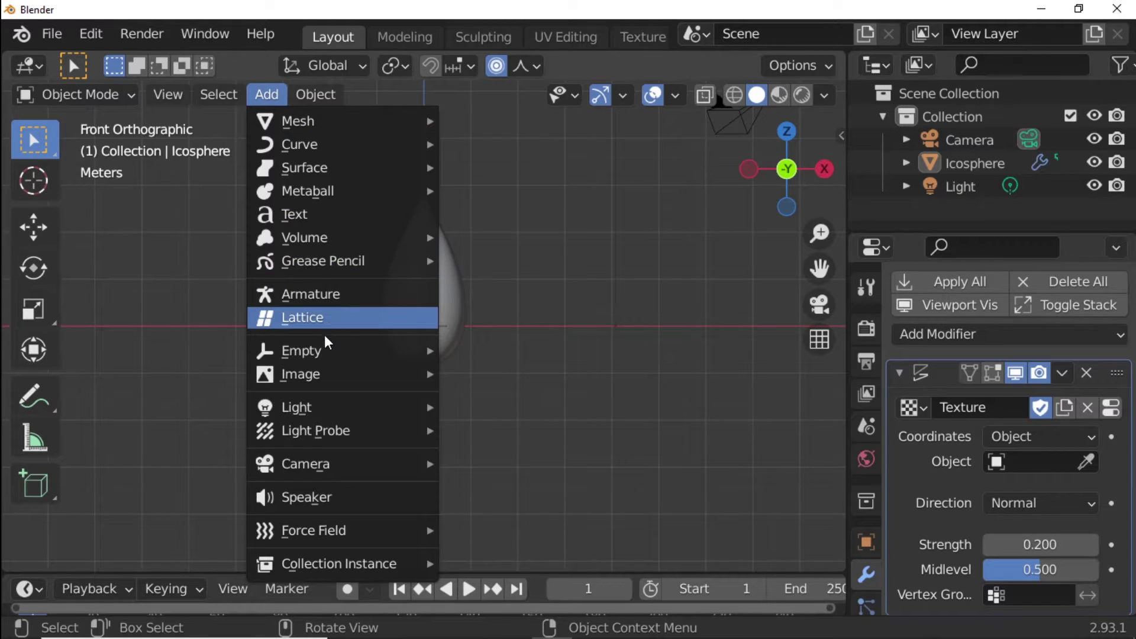
mouse_move(301, 350)
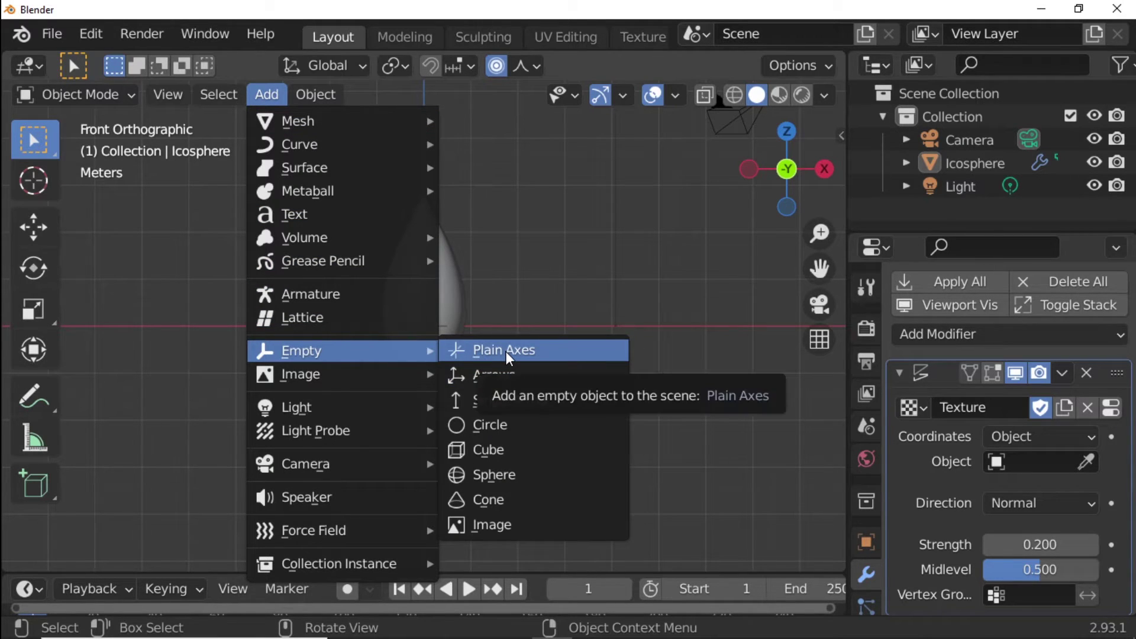
left_click(551, 363)
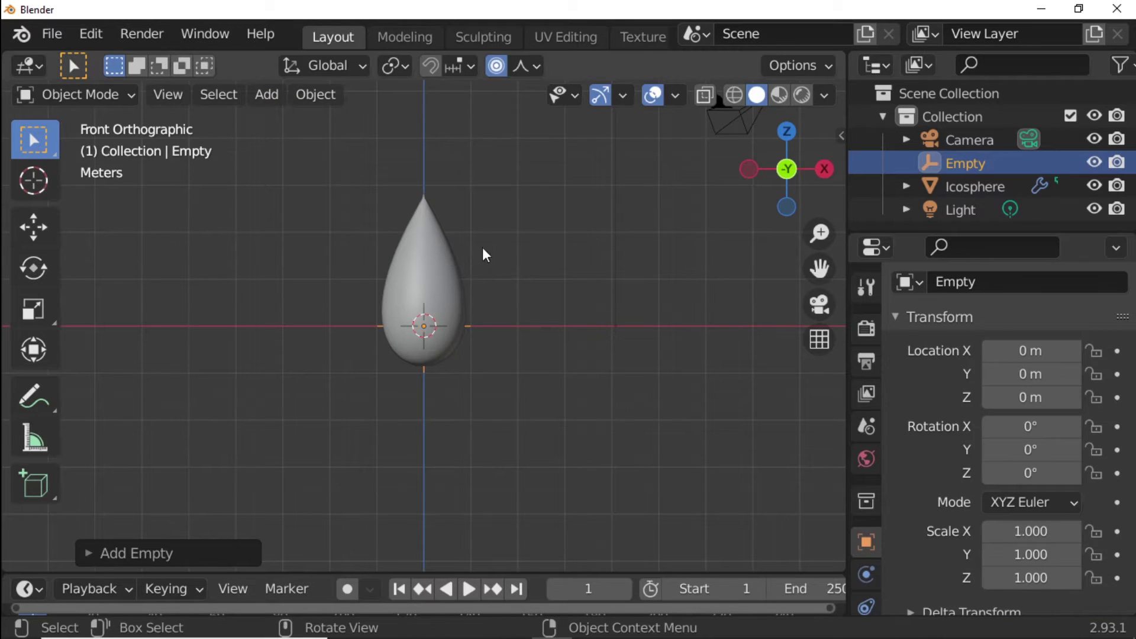
left_click(434, 274)
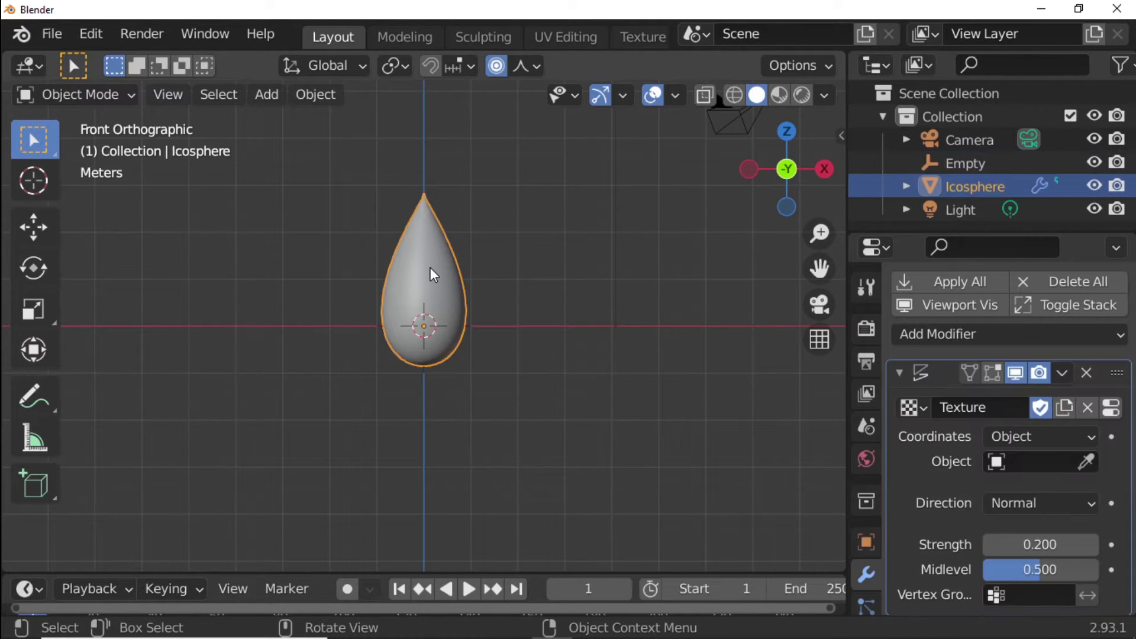
left_click(1086, 461)
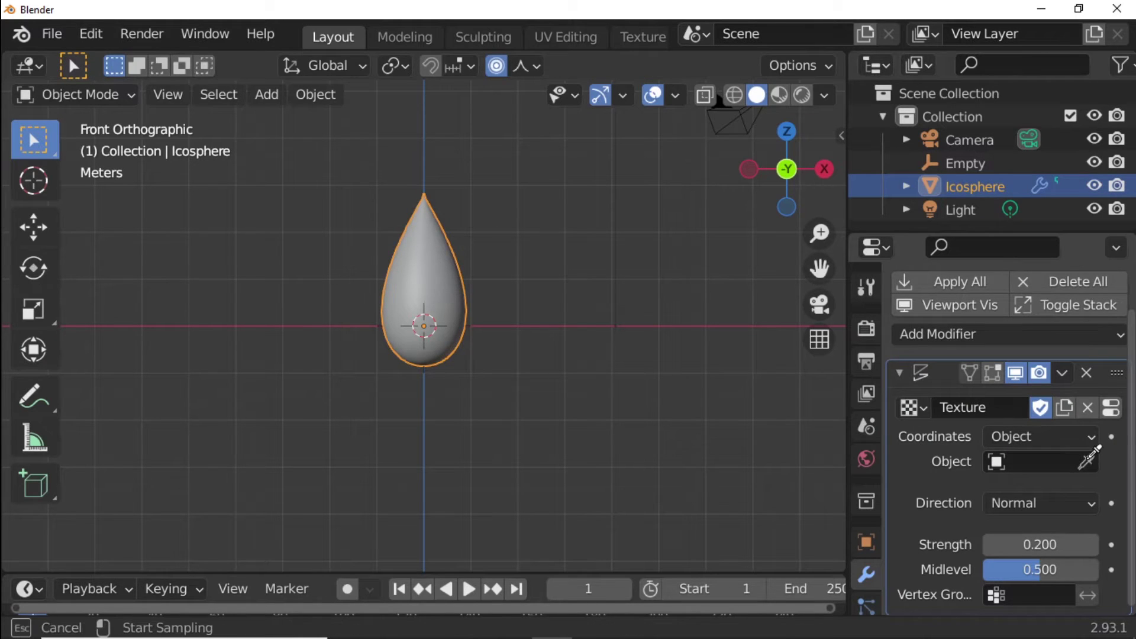
left_click(472, 318)
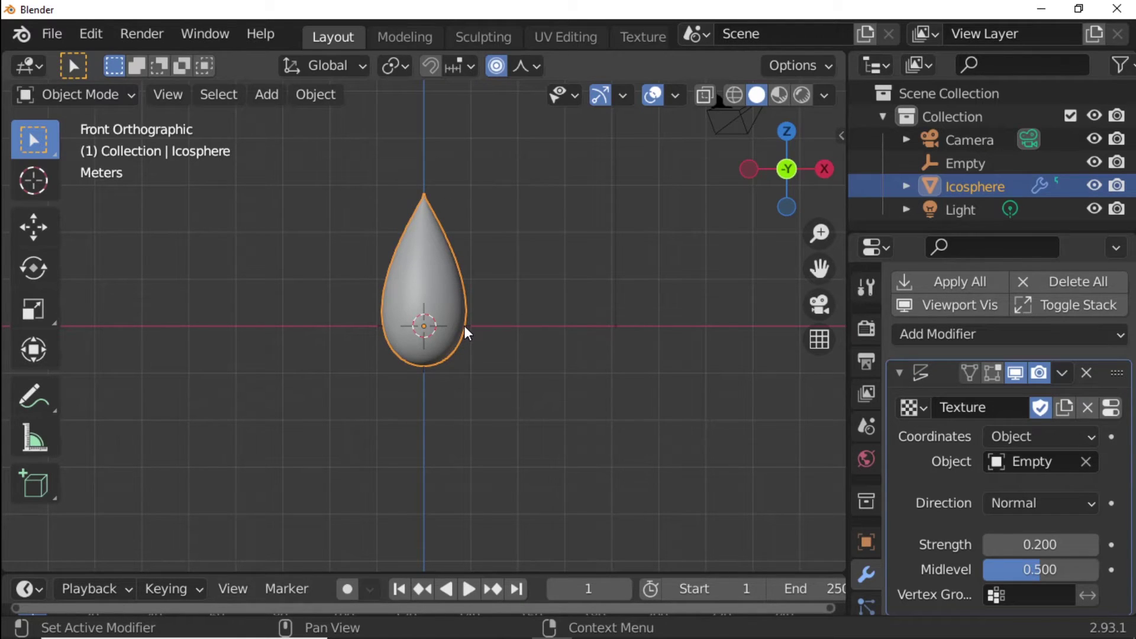
Step: Change the displacement texture type from Image or Movie to Marble, then select the Empty
scroll(874, 453, "down", 1)
scroll(873, 453, "down", 1)
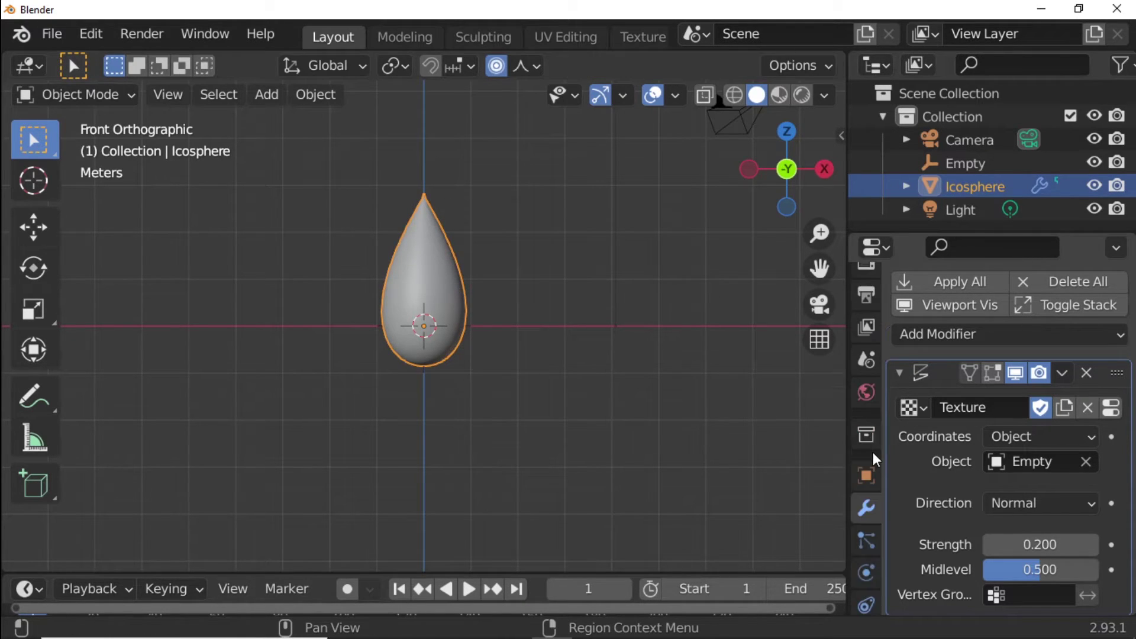
scroll(874, 453, "down", 1)
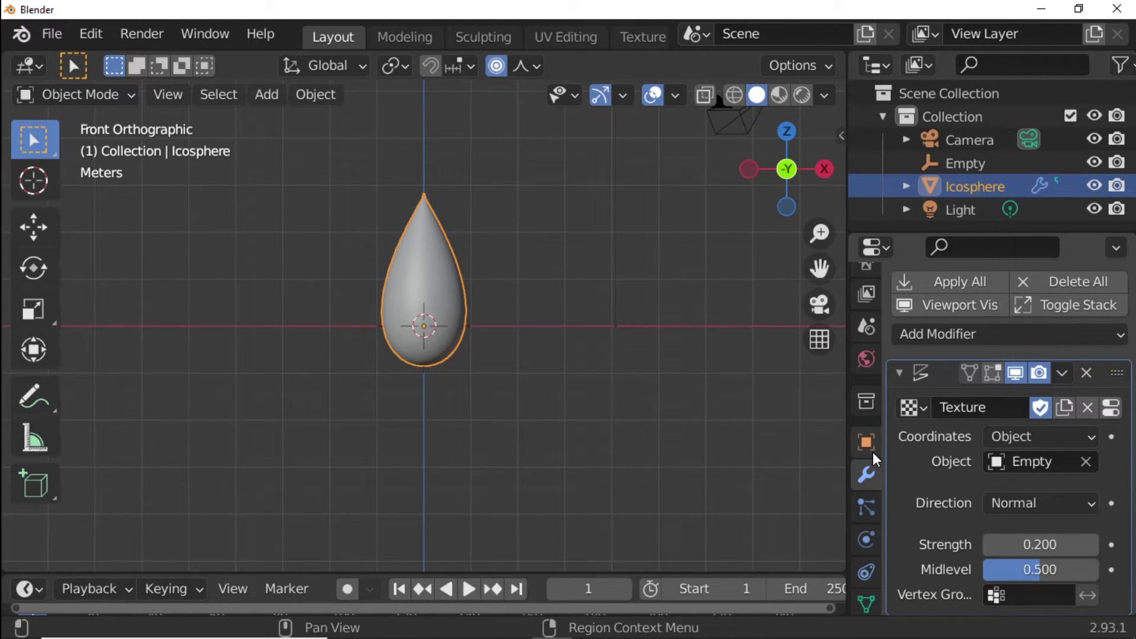
scroll(873, 453, "down", 3)
left_click(867, 587)
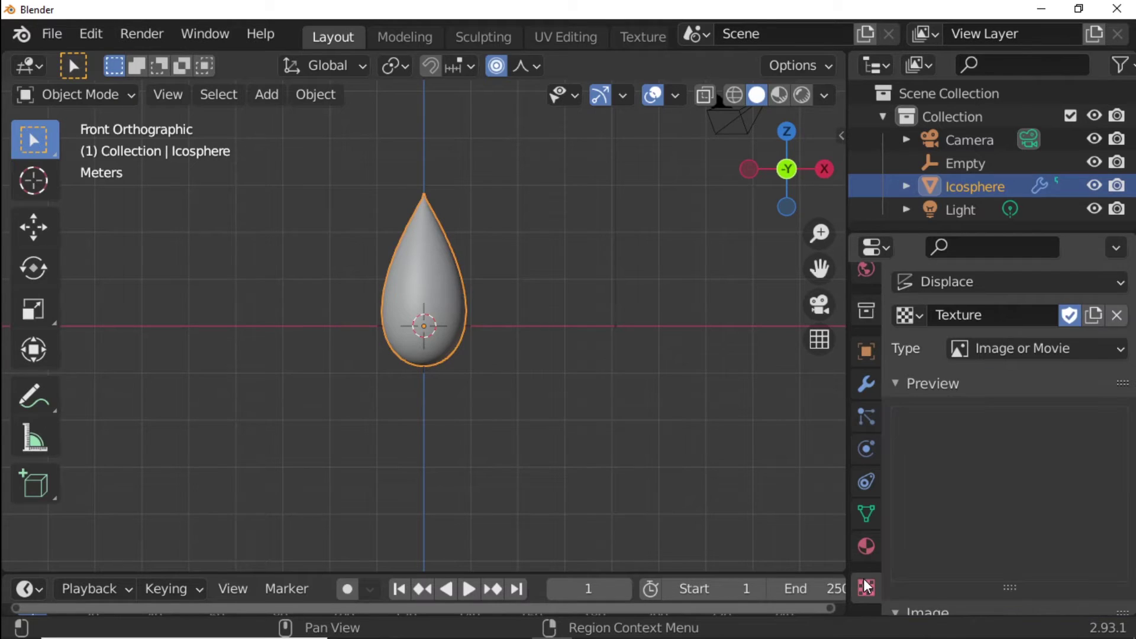
left_click(1051, 348)
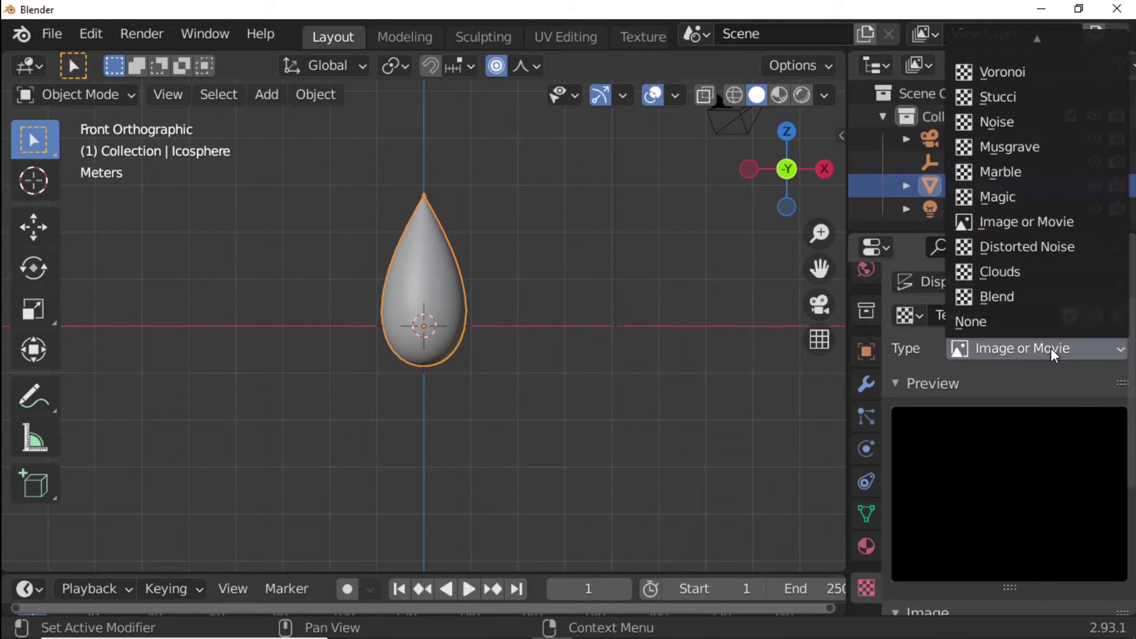
left_click(1044, 171)
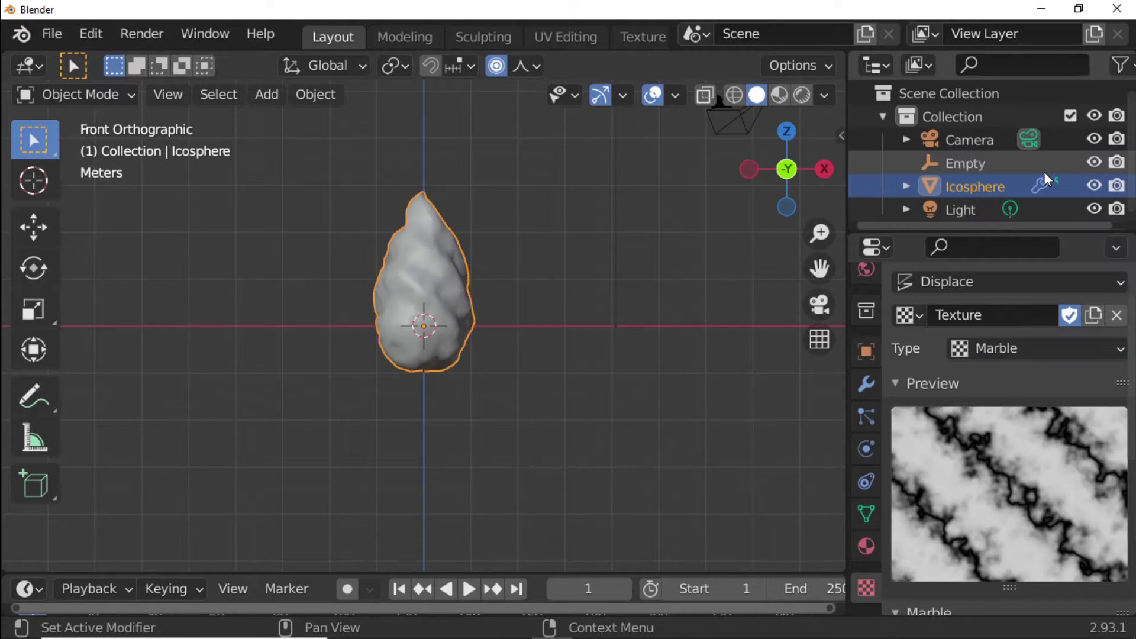
left_click(1040, 186)
left_click(1010, 166)
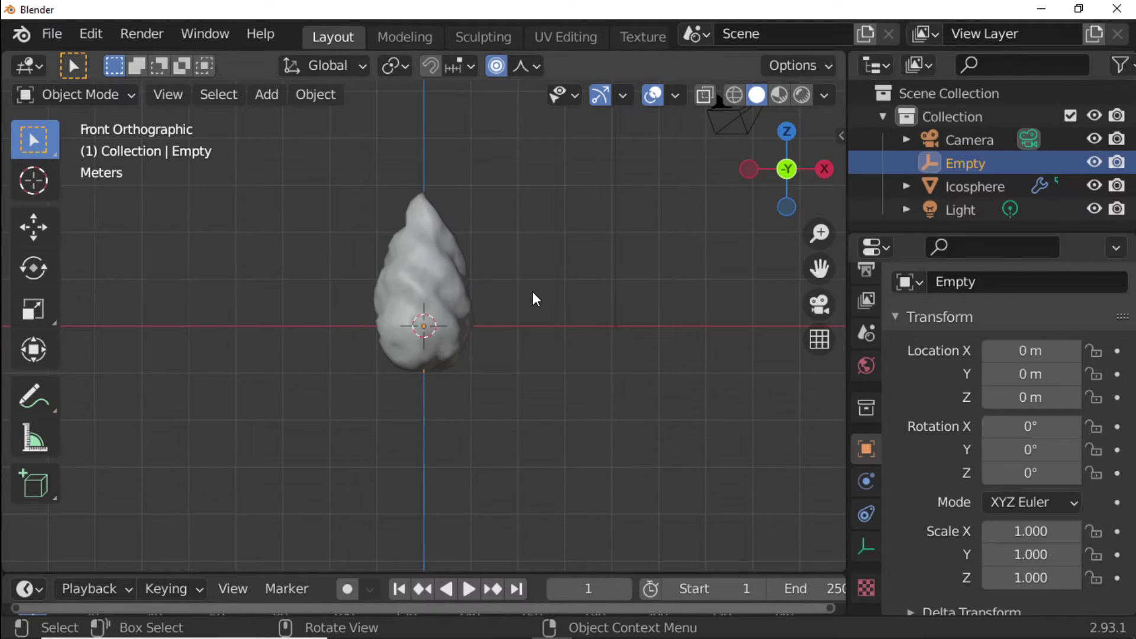
Step: Drive the Empty's Z location with the expression frame/20
key("n")
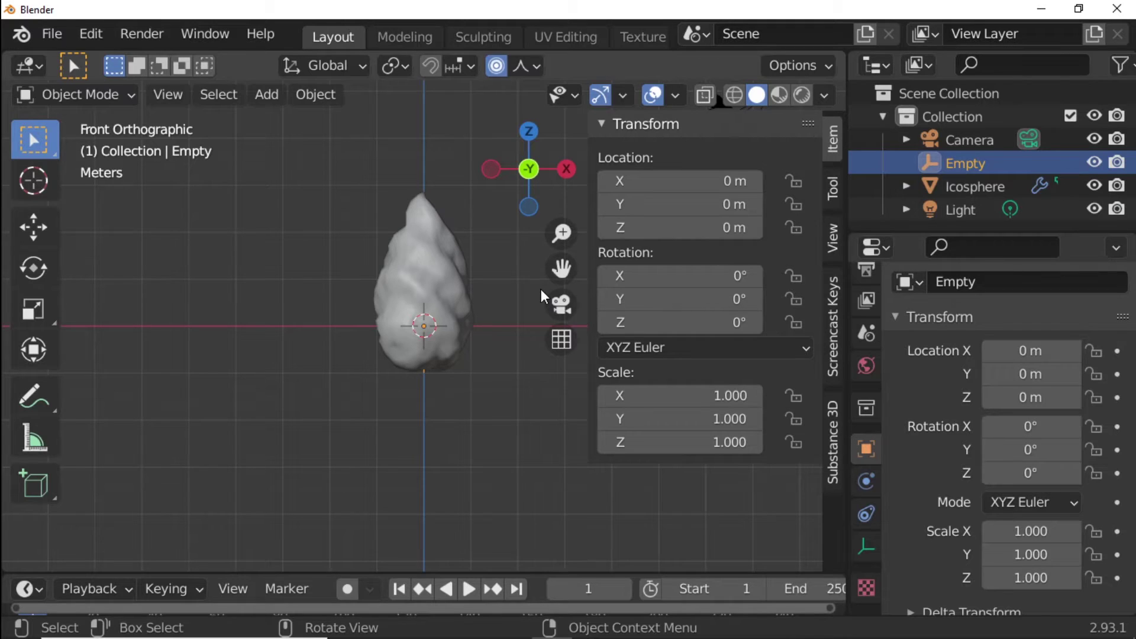
left_click(676, 232)
type("#")
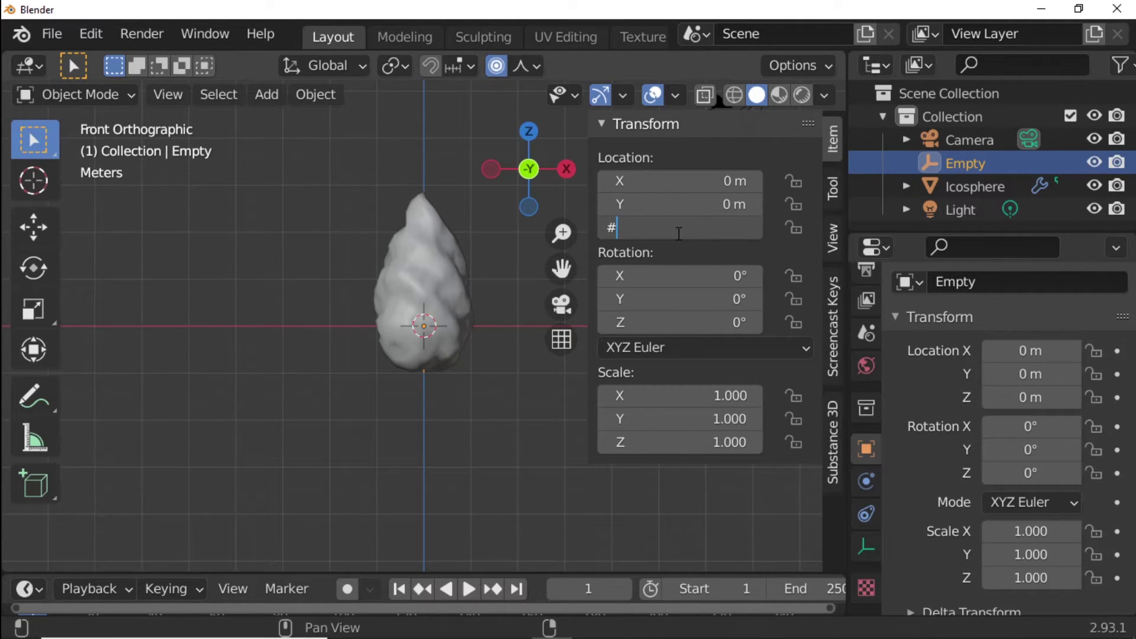
type("f")
type("r")
type("ame")
key("Return")
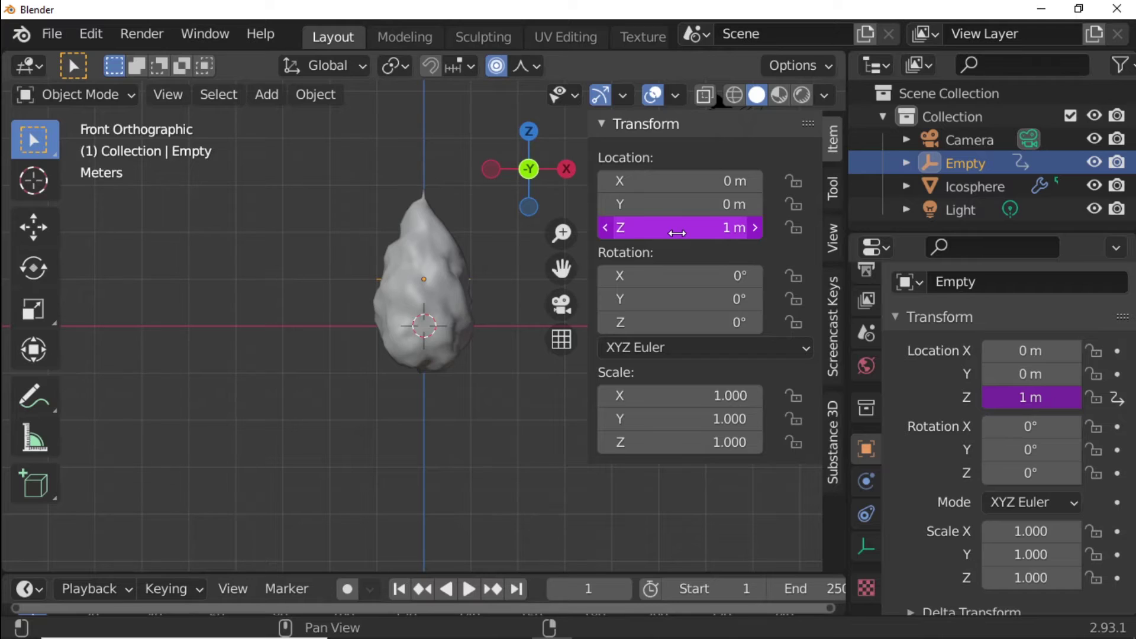
left_click(677, 233)
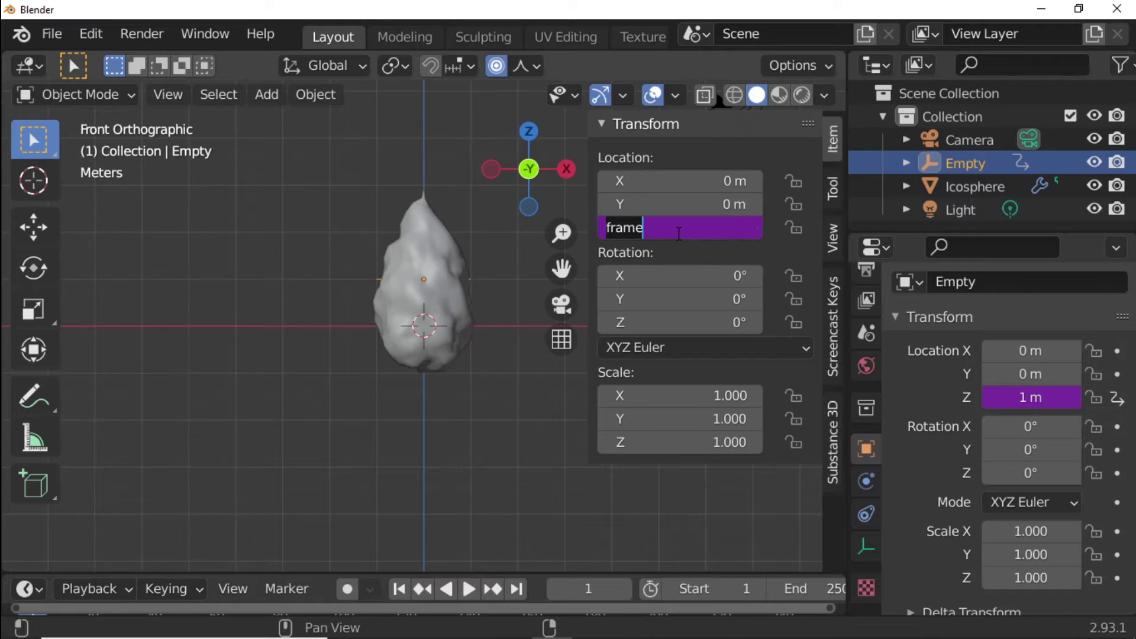
left_click(679, 233)
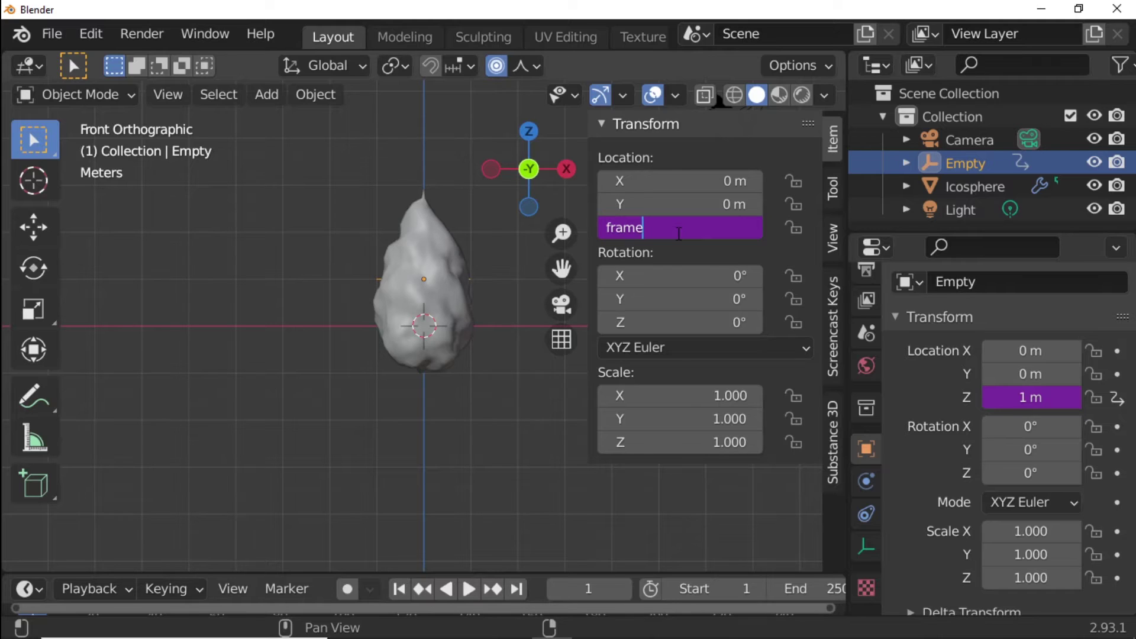
type("/2")
type("0")
key("Return")
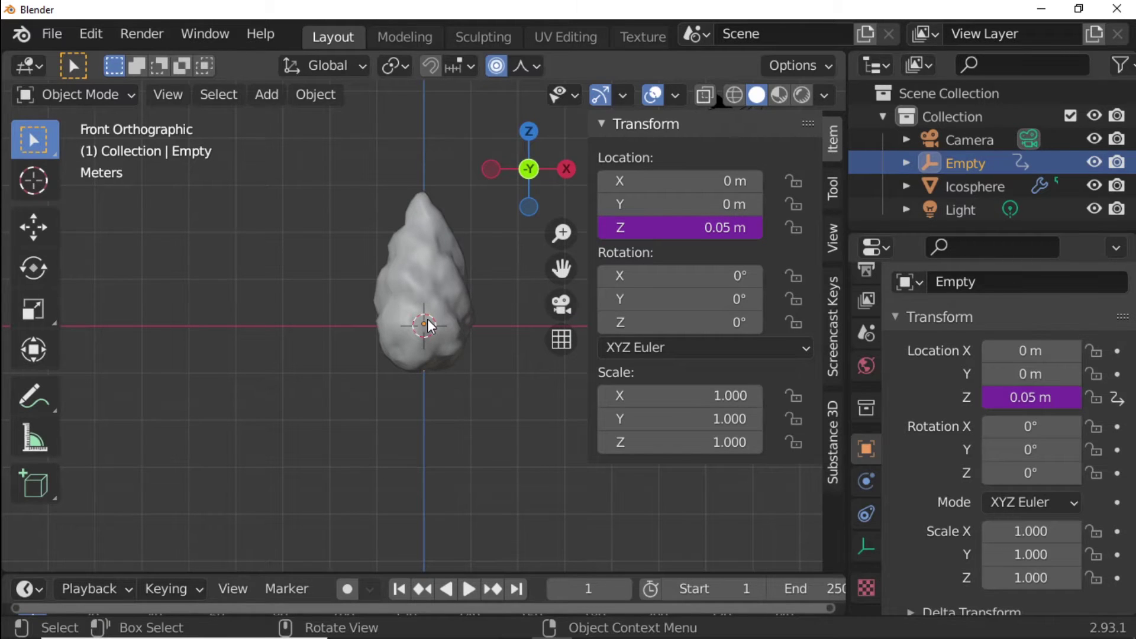
Step: Hide the sidebar and play the animation up to frame 151, then stop
key("n")
key("space")
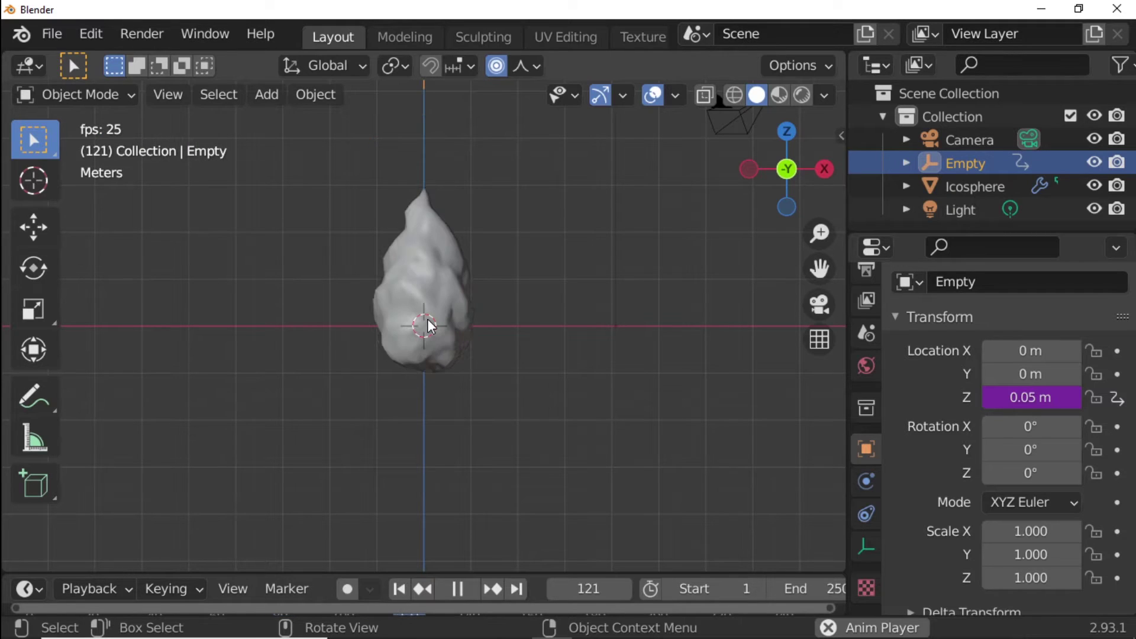
key("space")
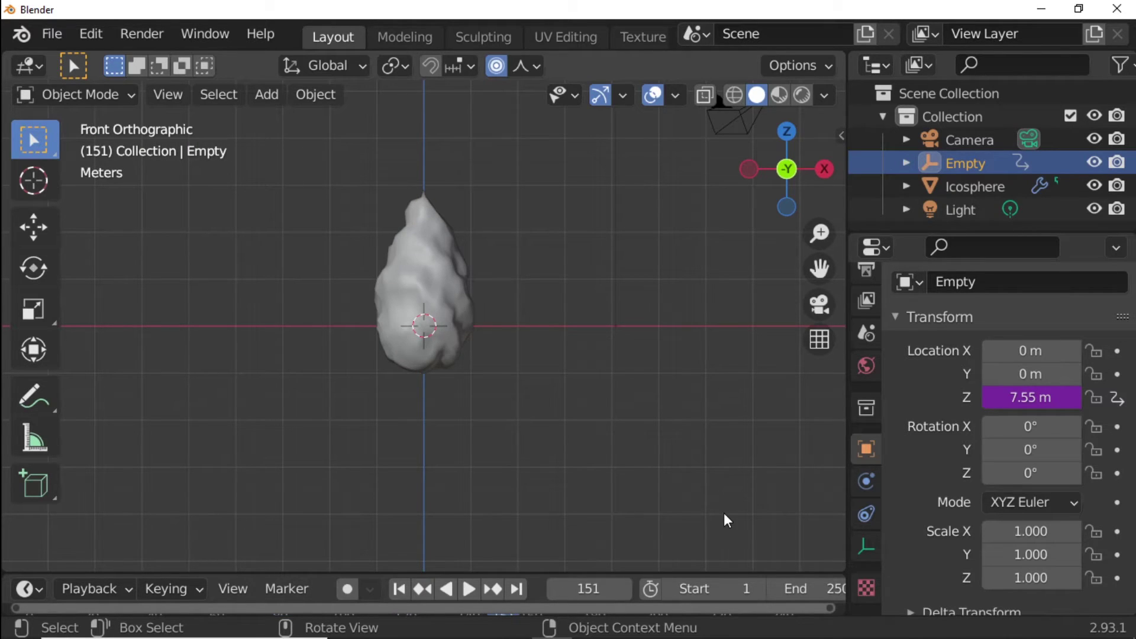
Step: Set the animation end frame to 40 instead of 250
scroll(820, 589, "down", 2)
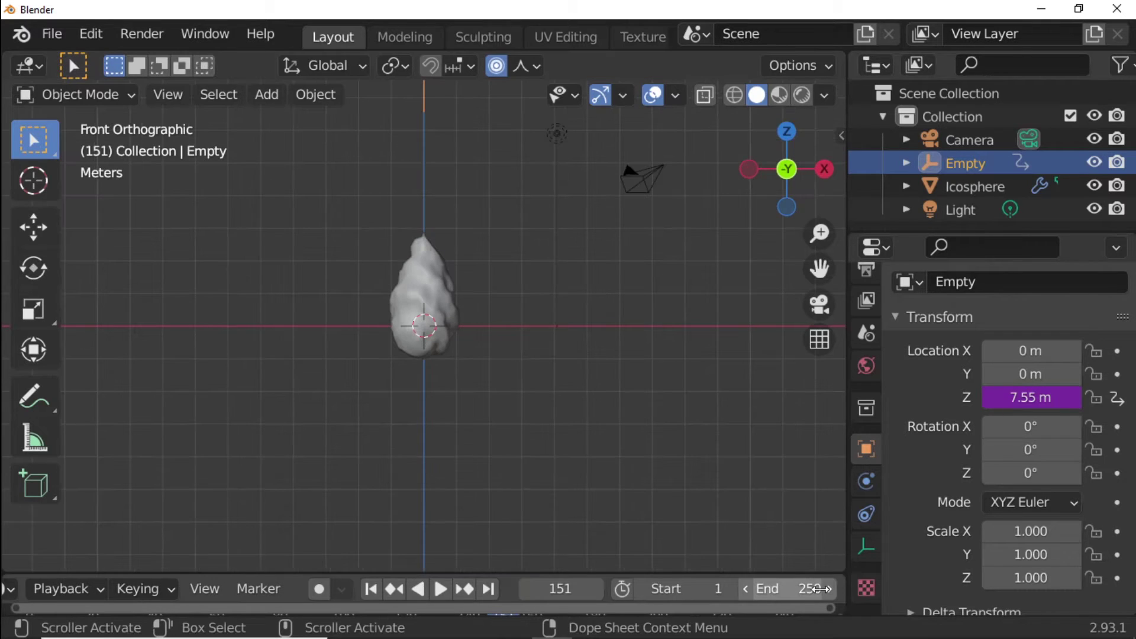
left_click(790, 595)
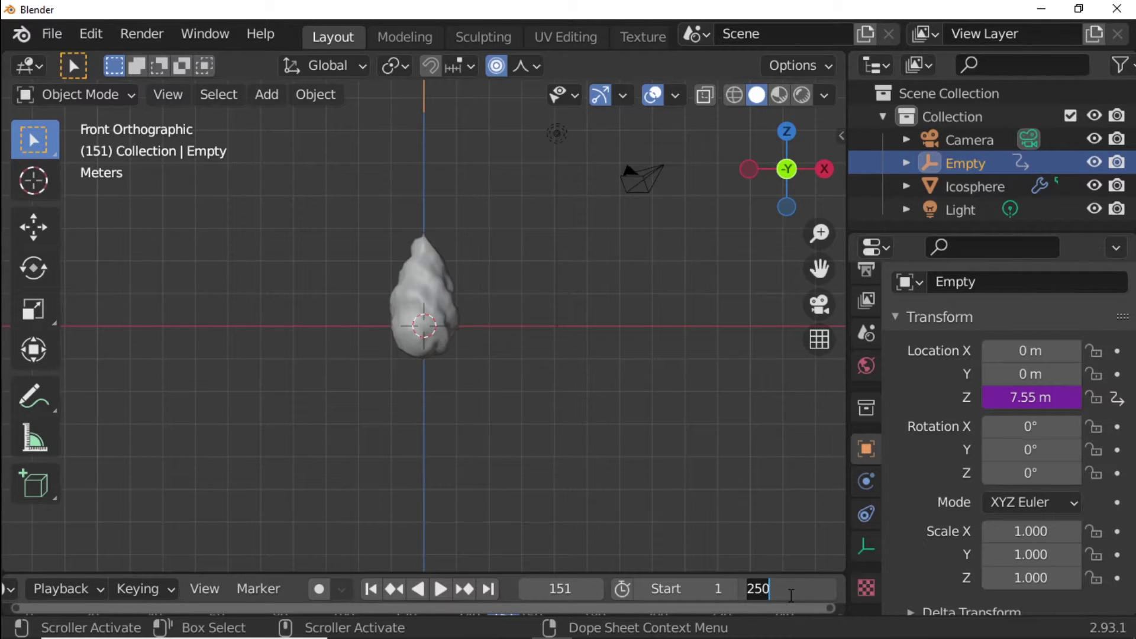
type("40")
key("Return")
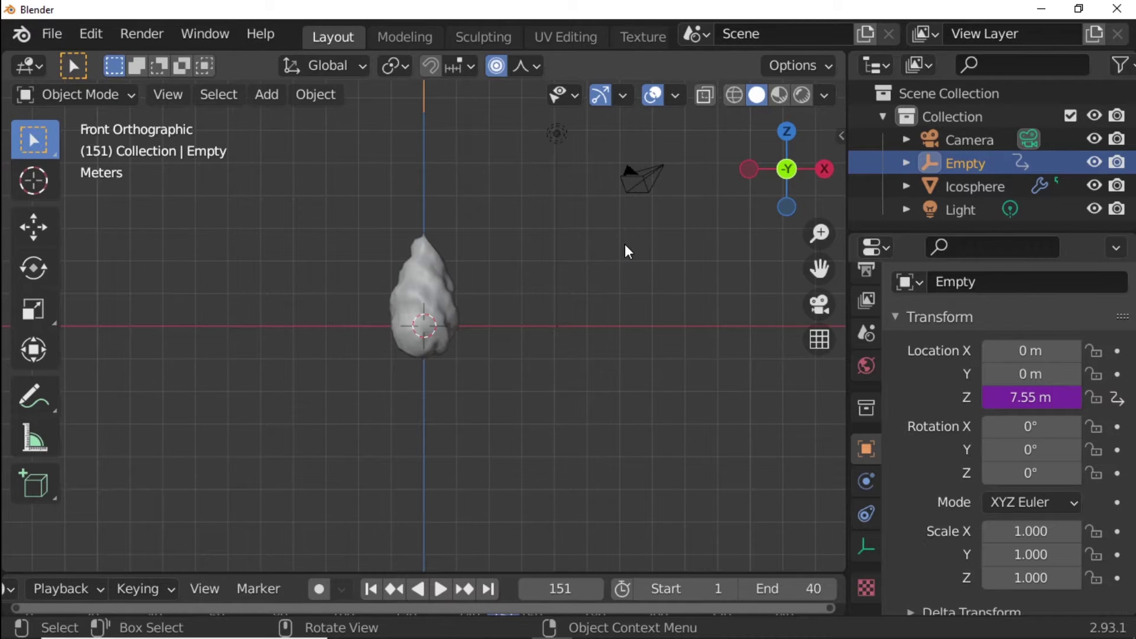
left_click(270, 104)
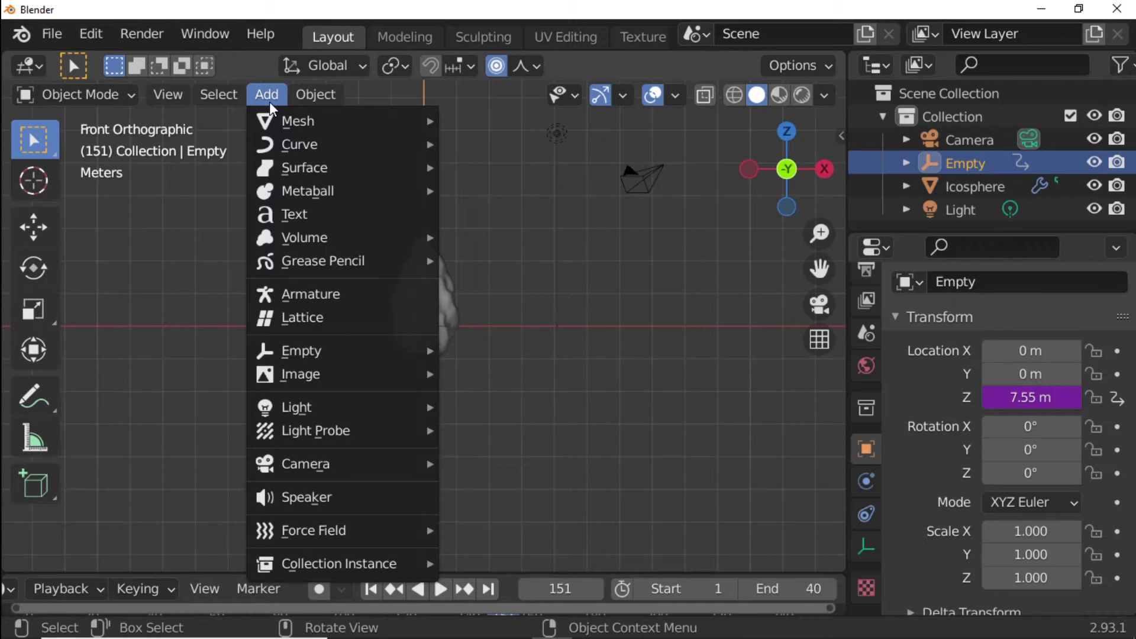
mouse_move(298, 121)
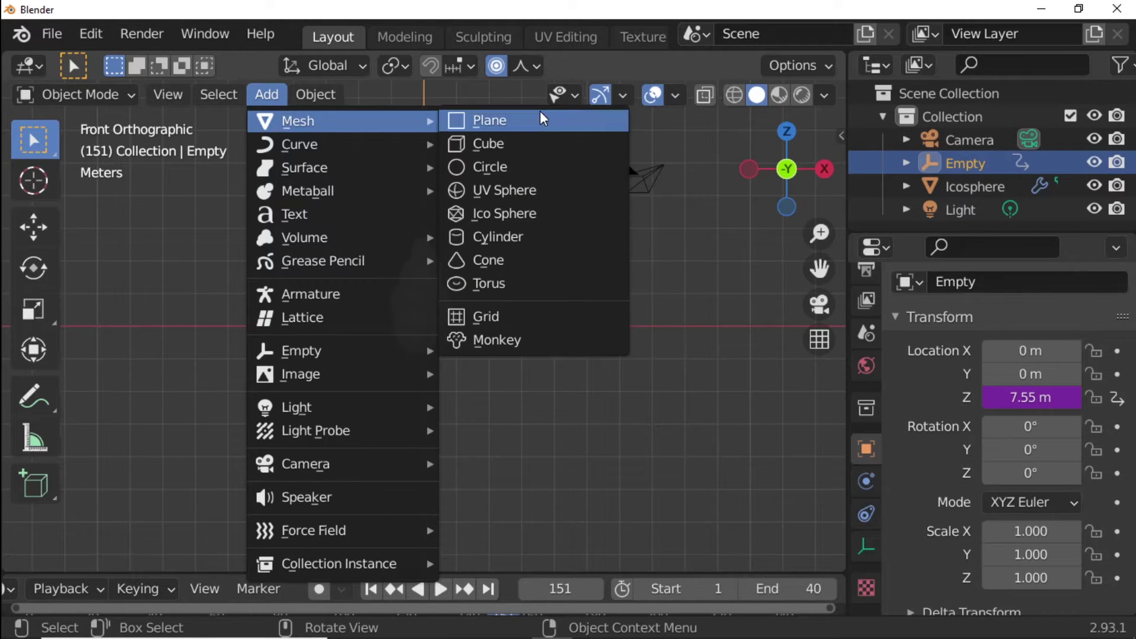
Step: Add a plane and lower it about 0.94 m on Z beneath the flame, without proportional editing
left_click(542, 118)
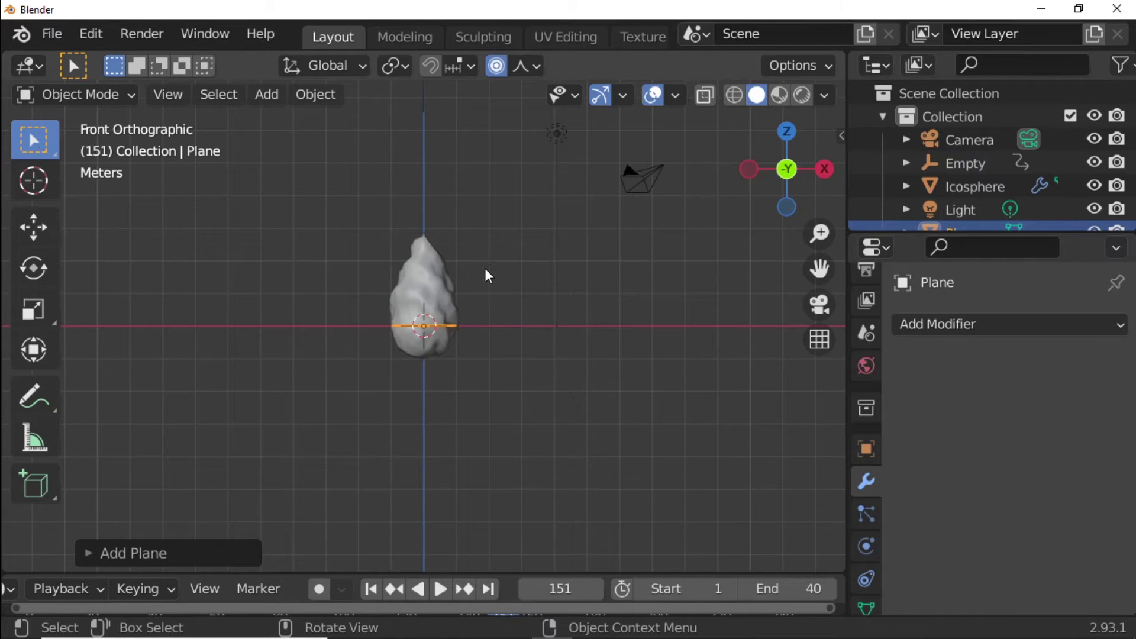
key("g")
key("z")
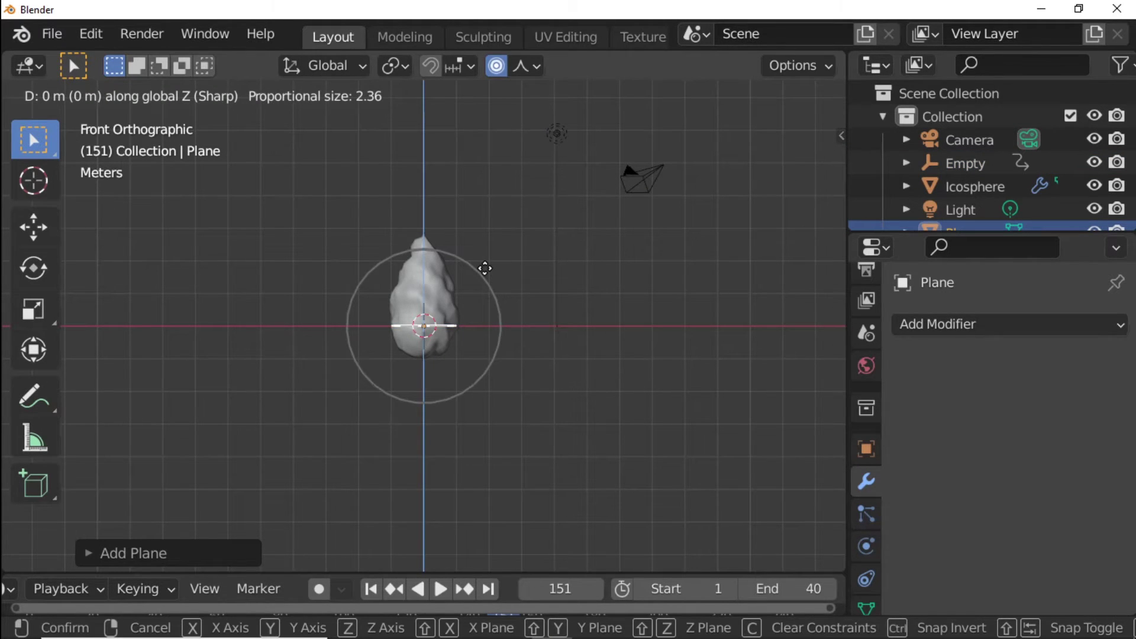
key("Escape")
left_click(493, 71)
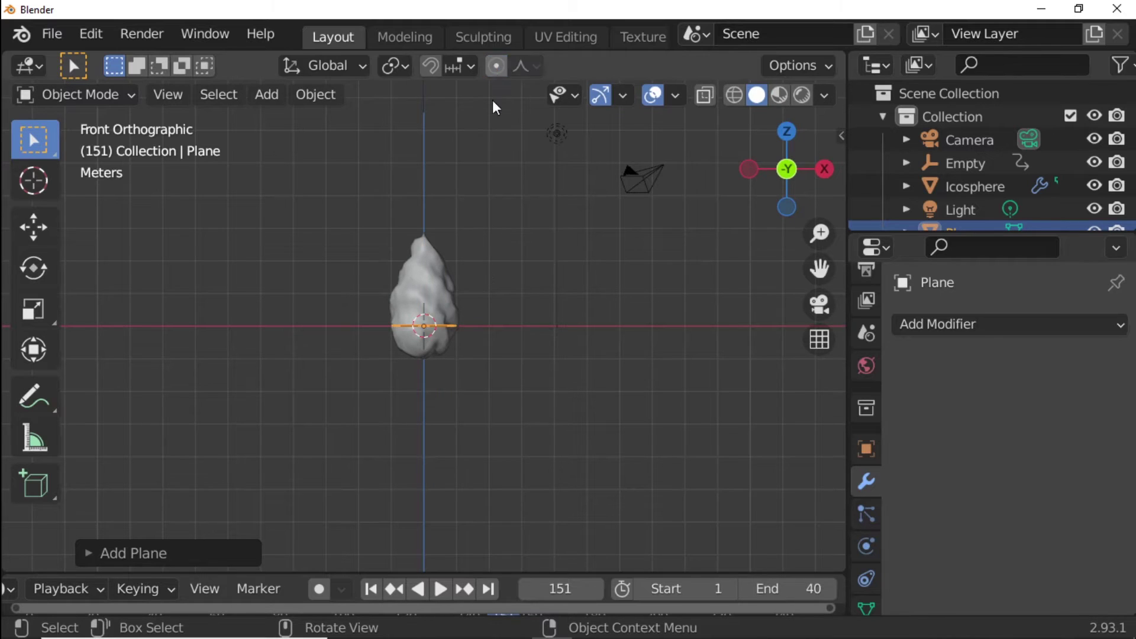
key("g")
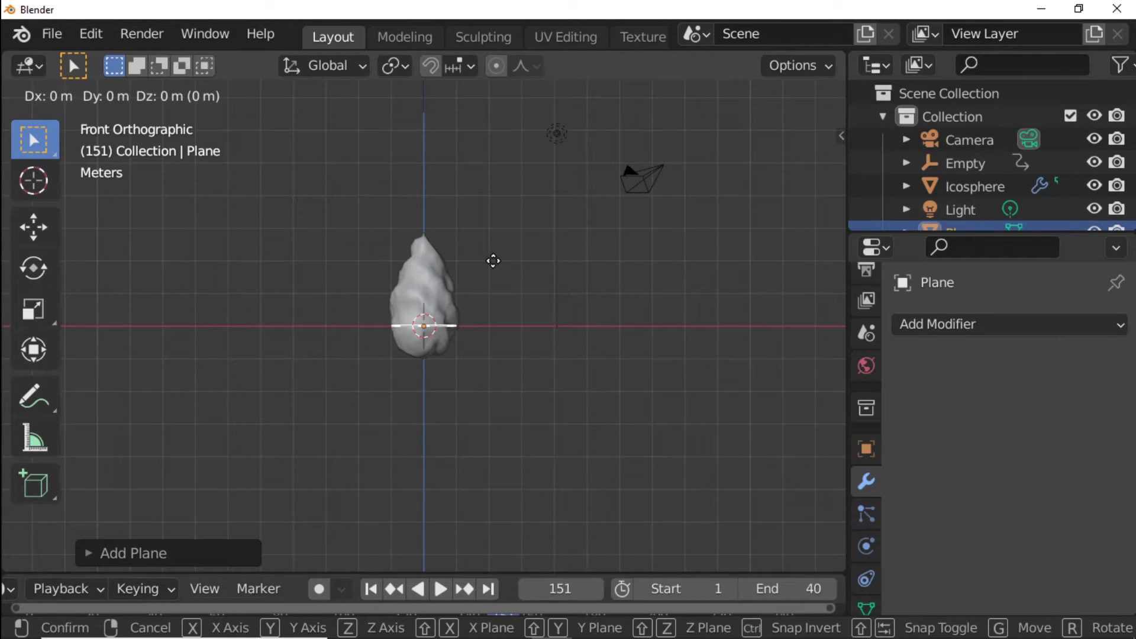
key("z")
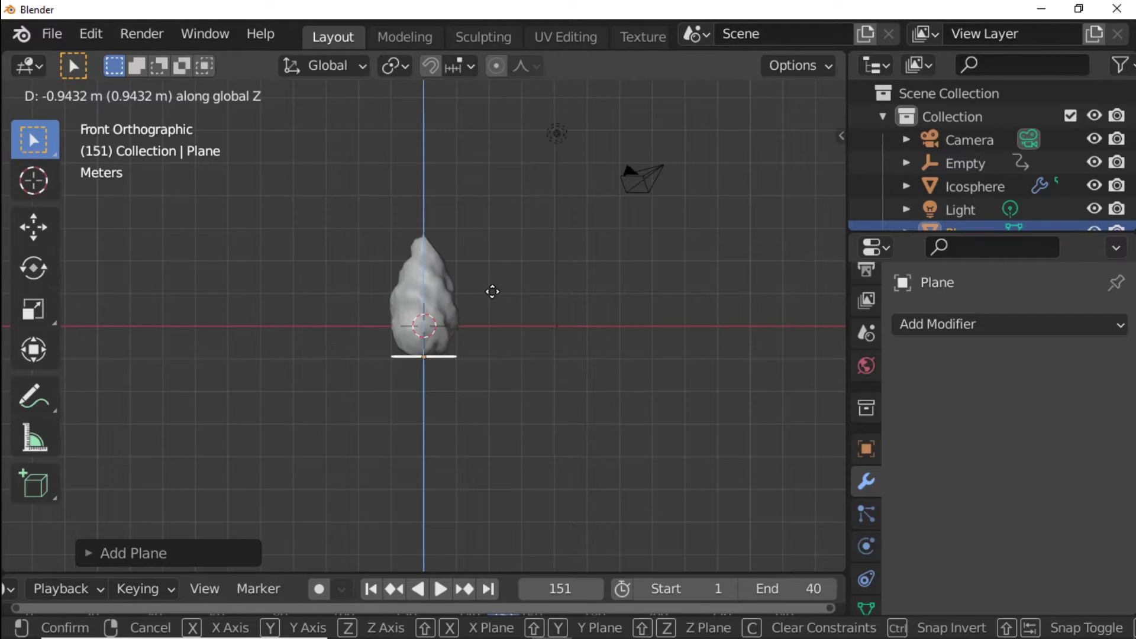
left_click(493, 291)
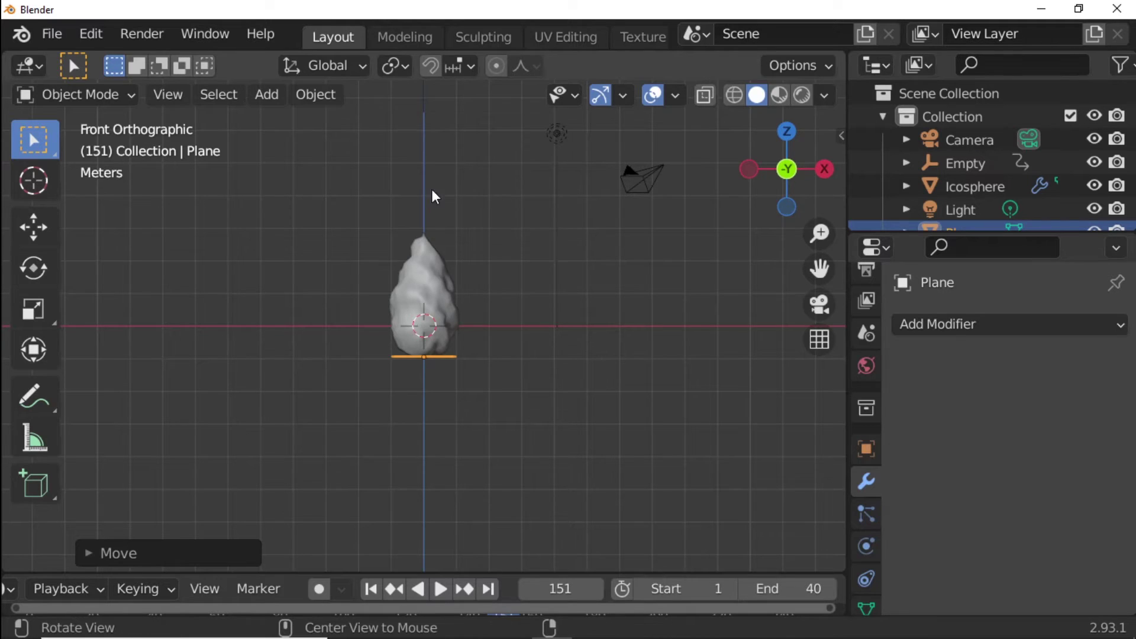
mouse_move(434, 195)
middle_mouse_down()
mouse_move(460, 335)
mouse_move(496, 361)
middle_mouse_up()
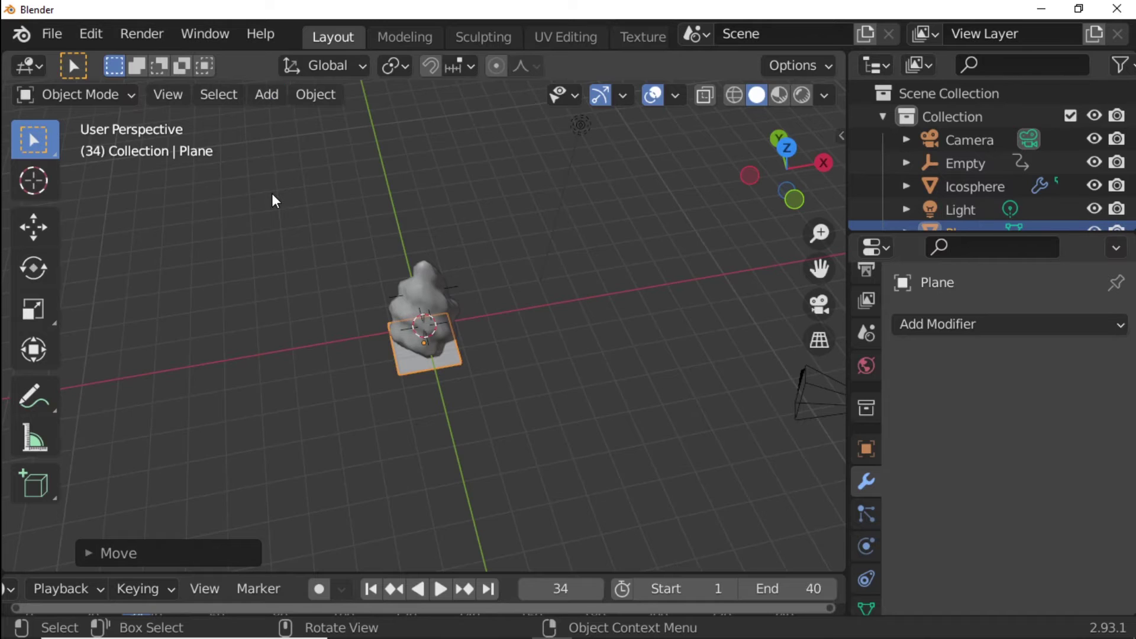
Step: Add a second ico sphere with 1 subdivision and move it up and to the right
left_click(266, 94)
mouse_move(298, 120)
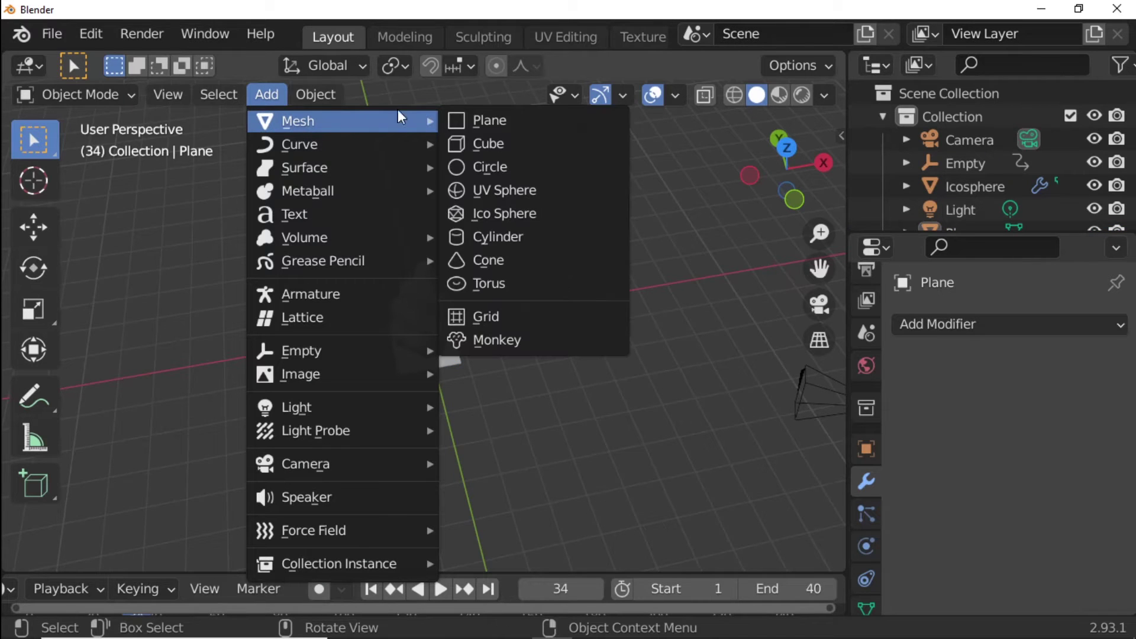
left_click(594, 215)
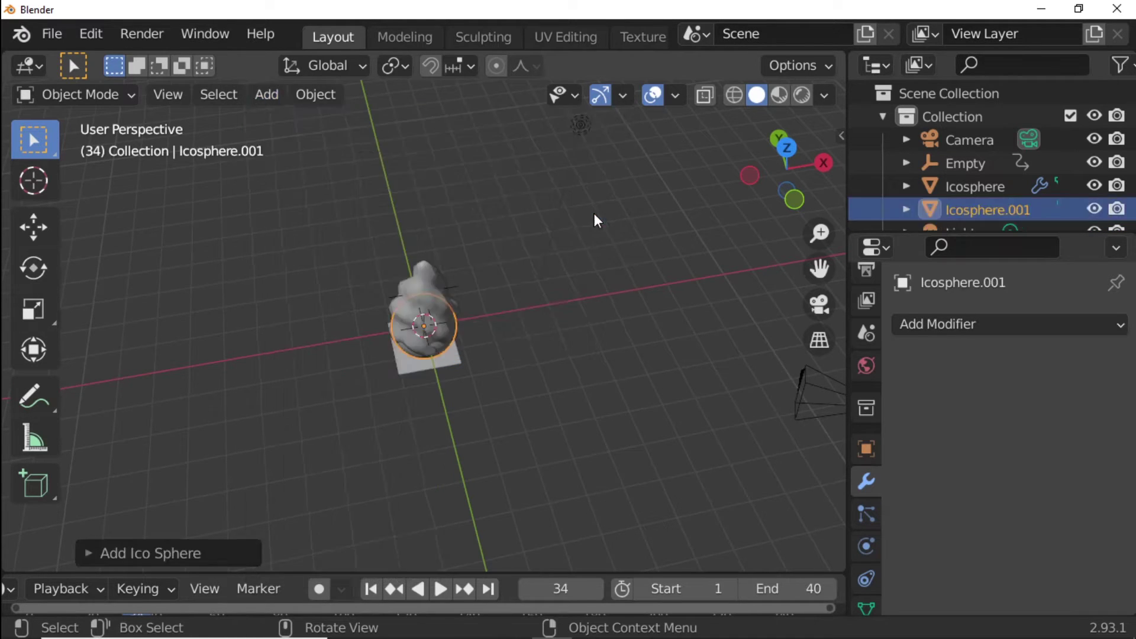
left_click(90, 554)
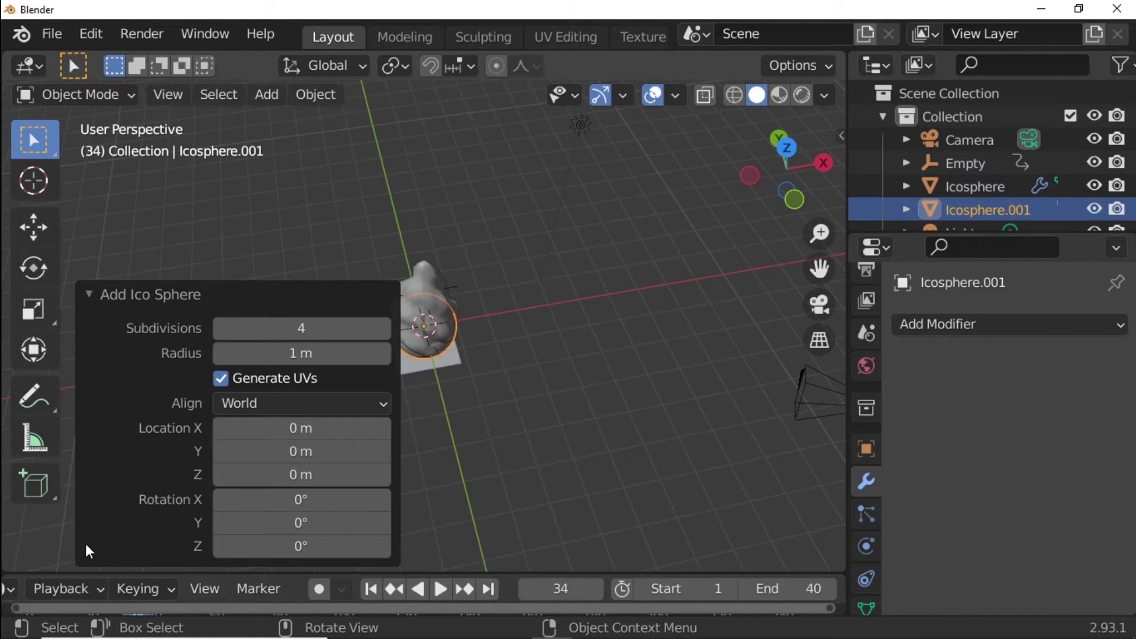
left_click(219, 329)
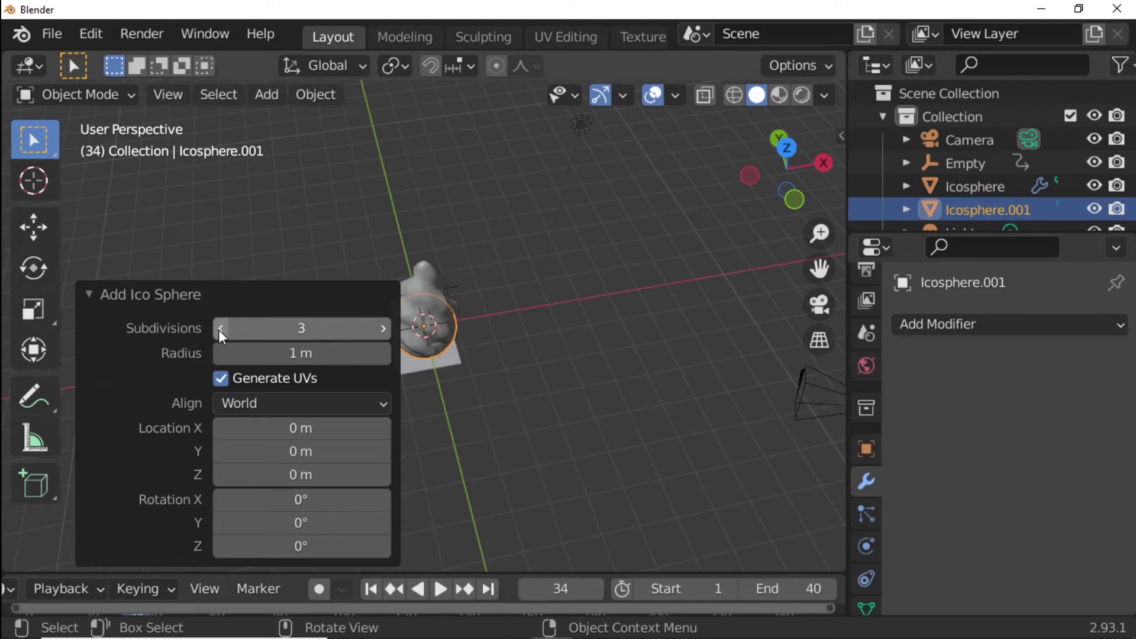
left_click(219, 329)
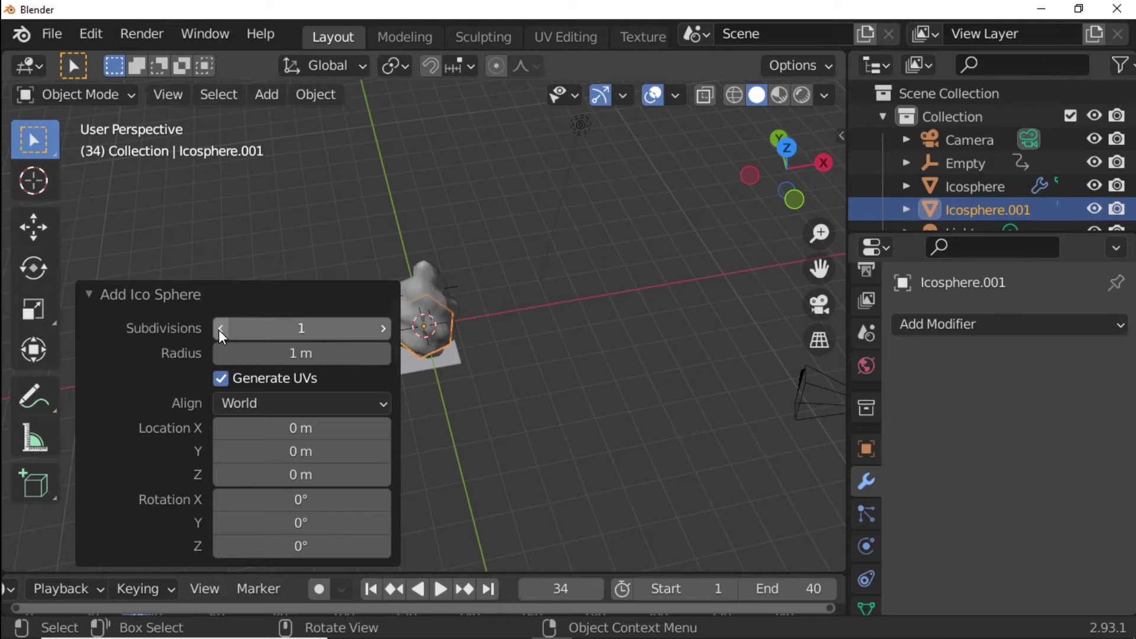
left_click_drag(218, 329, 247, 329)
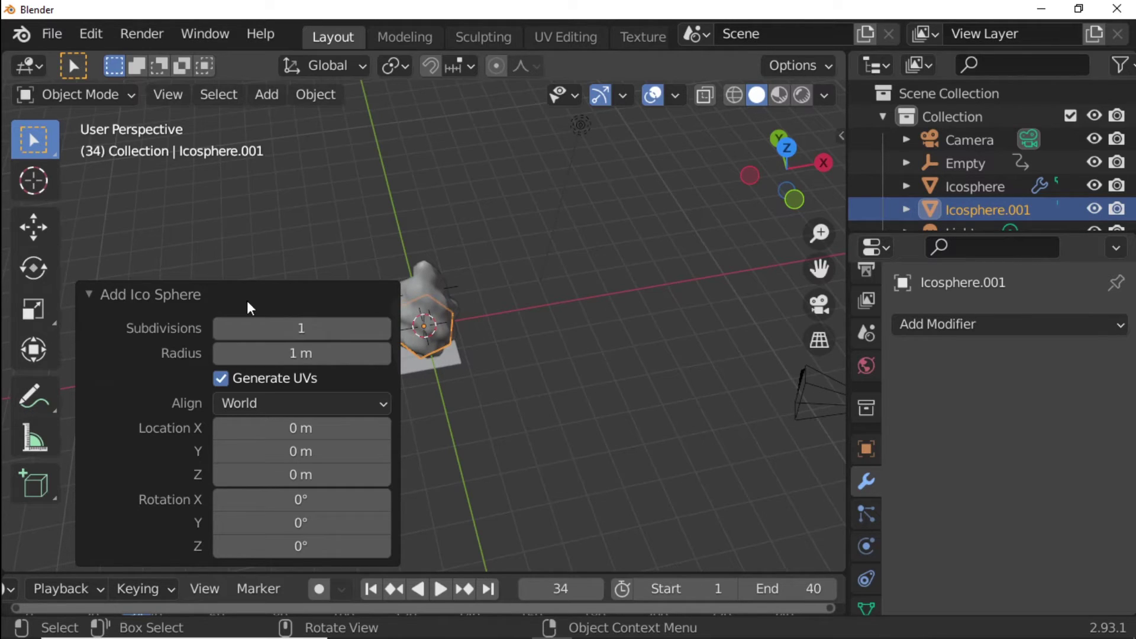
left_click(92, 293)
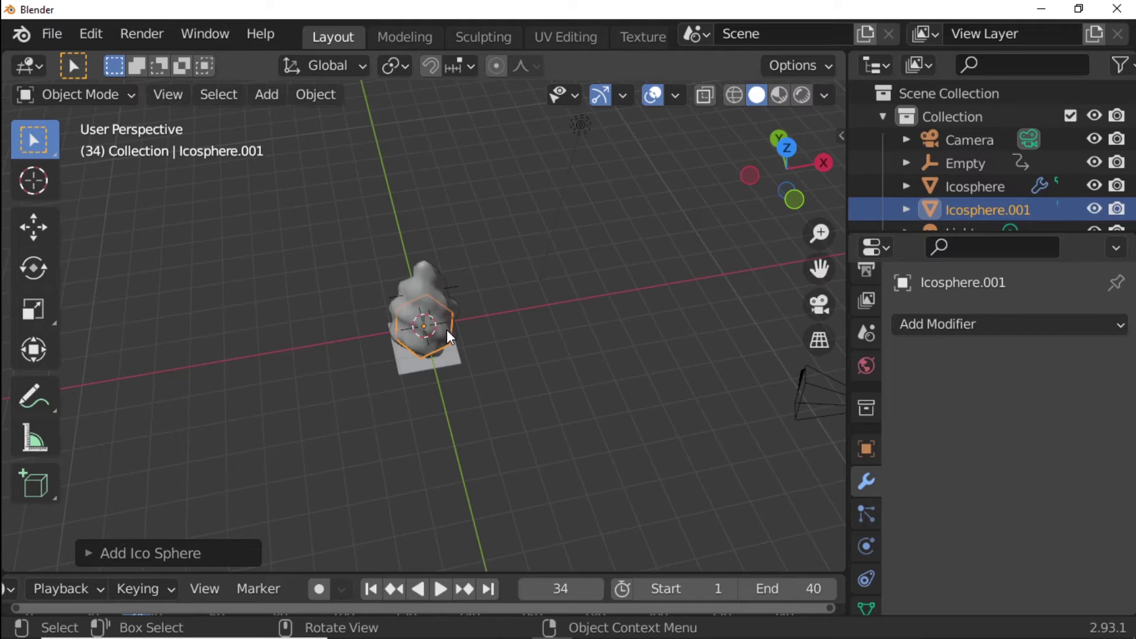
key("g")
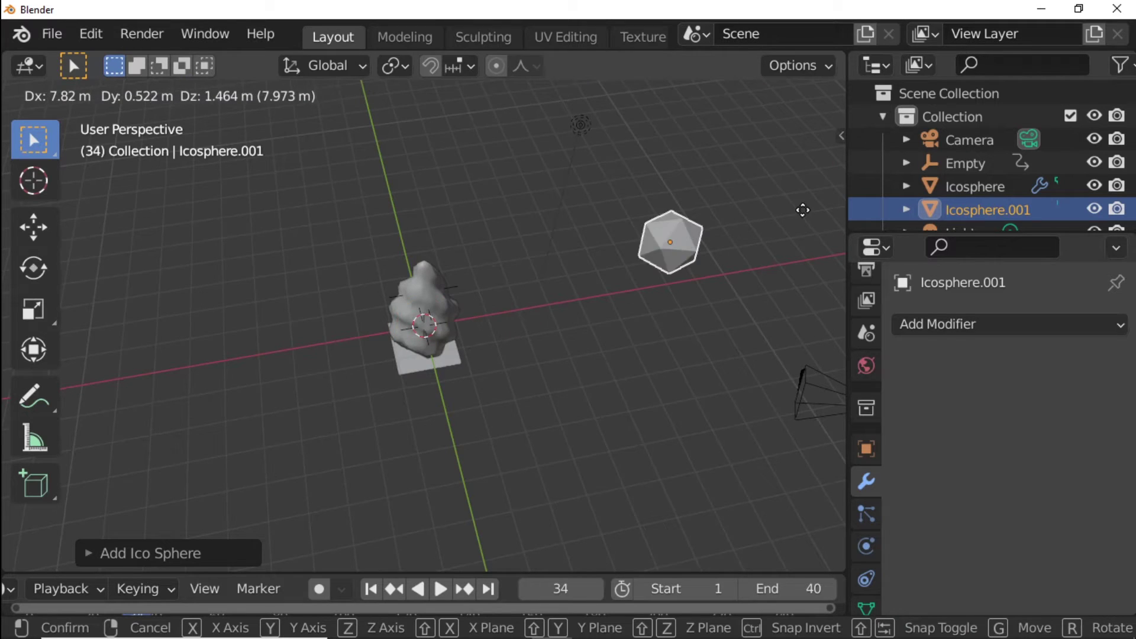
left_click(803, 210)
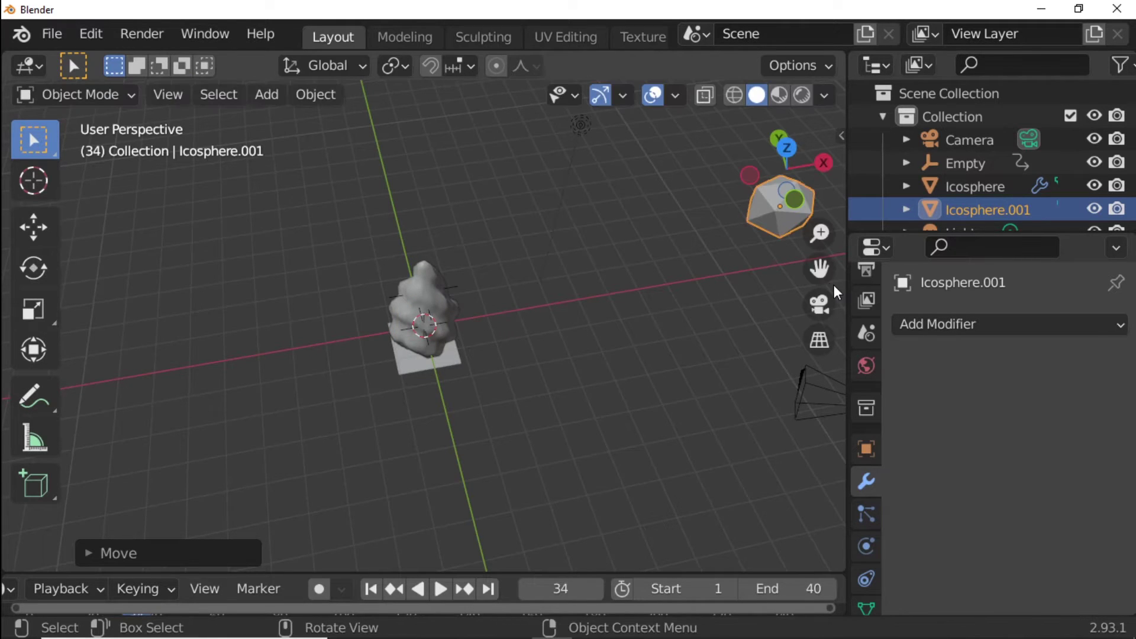
Step: Scale the new ico sphere down to about 0.4
left_click_drag(820, 271, 652, 424)
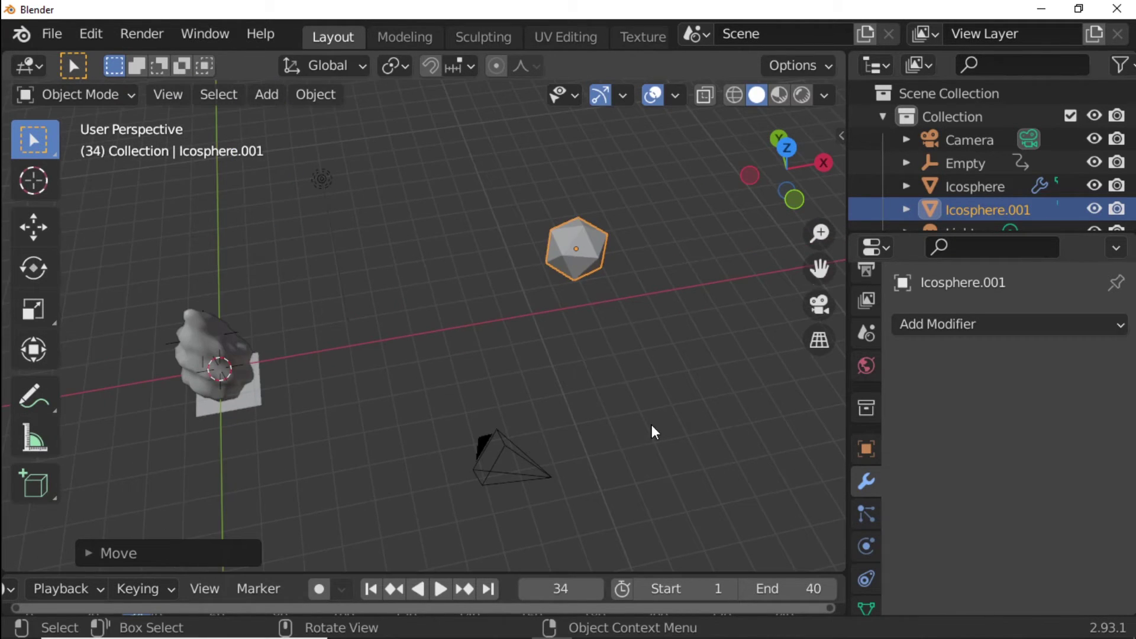
key("s")
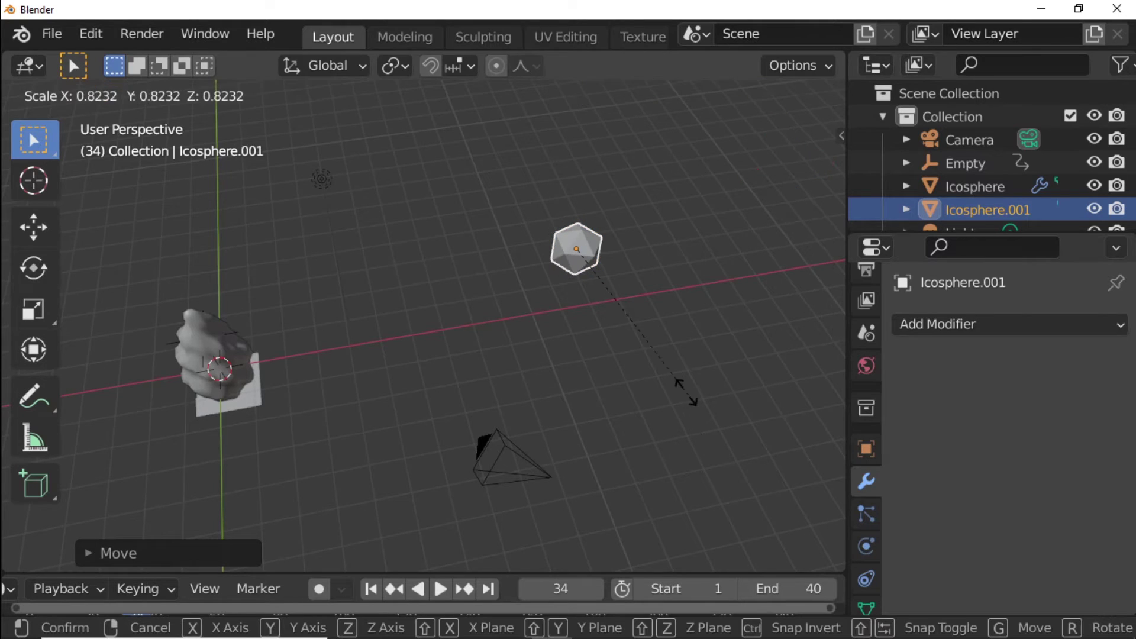
left_click(628, 321)
scroll(615, 324, "down", 2)
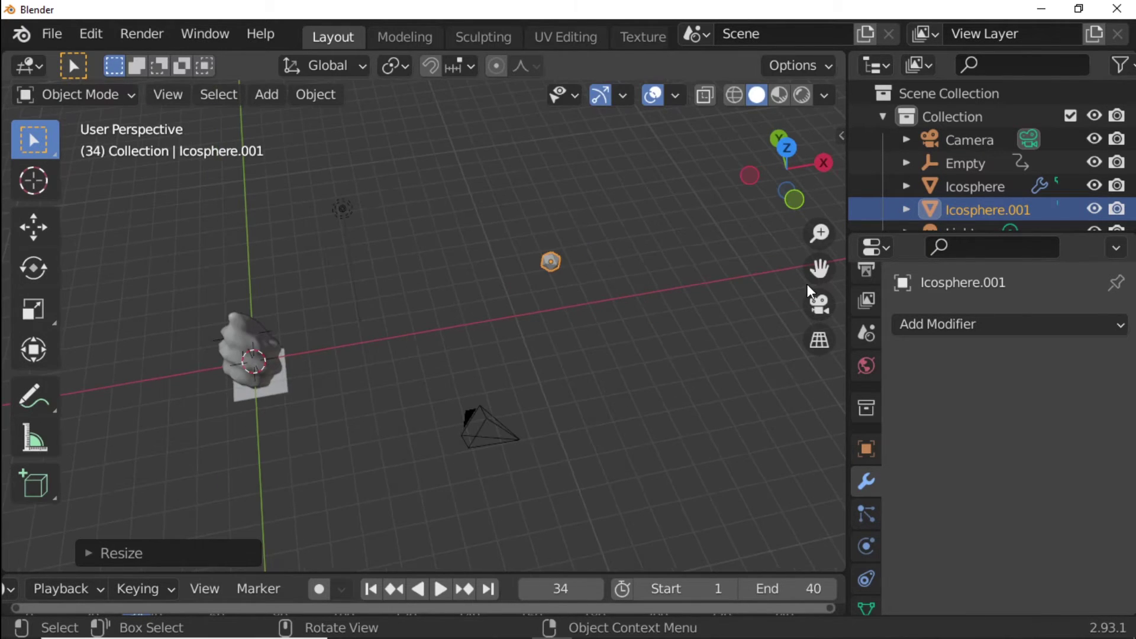
Step: Reframe the view around the flame and select the Plane beneath it
left_click_drag(819, 268, 941, 231)
left_click_drag(819, 268, 549, 403)
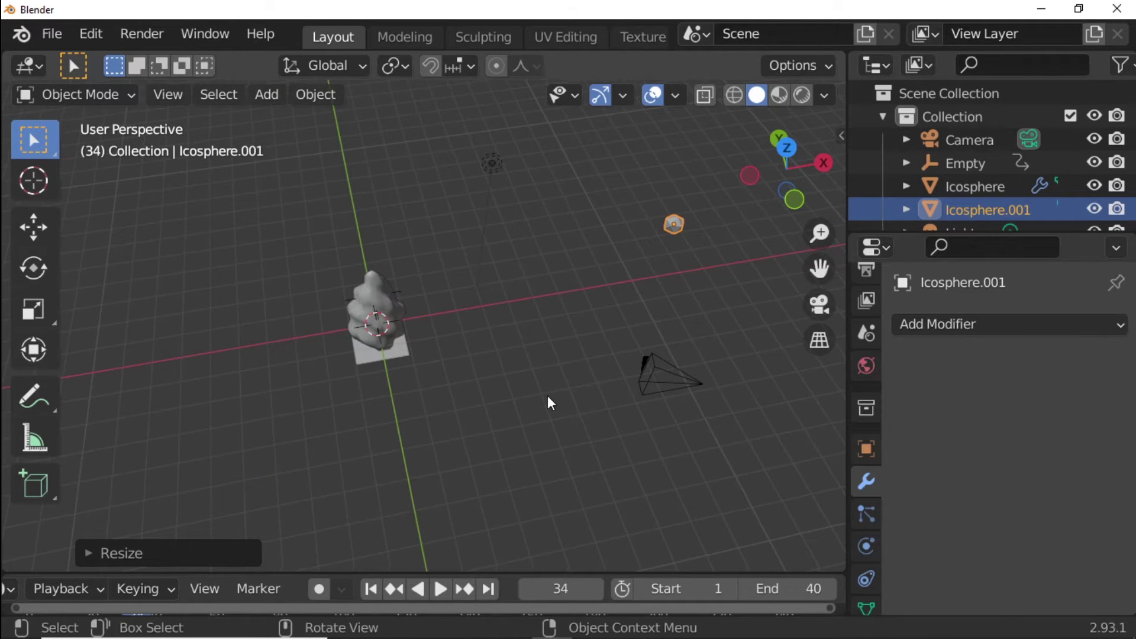
key("KP_1")
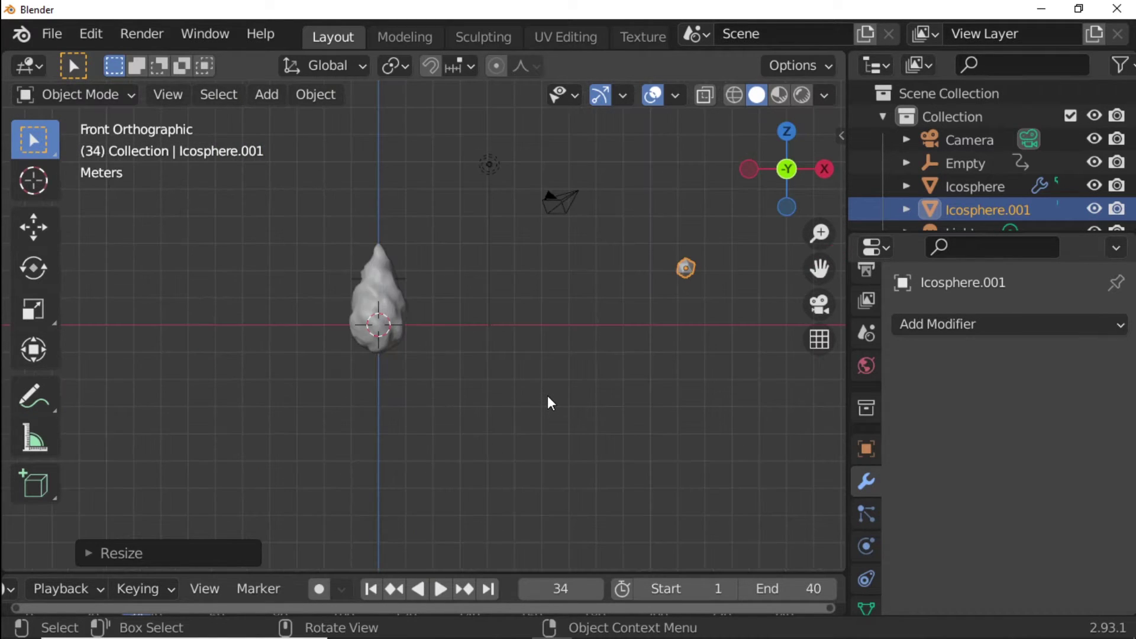
mouse_move(644, 354)
middle_mouse_down()
mouse_move(524, 281)
mouse_move(563, 393)
mouse_move(338, 359)
middle_mouse_up()
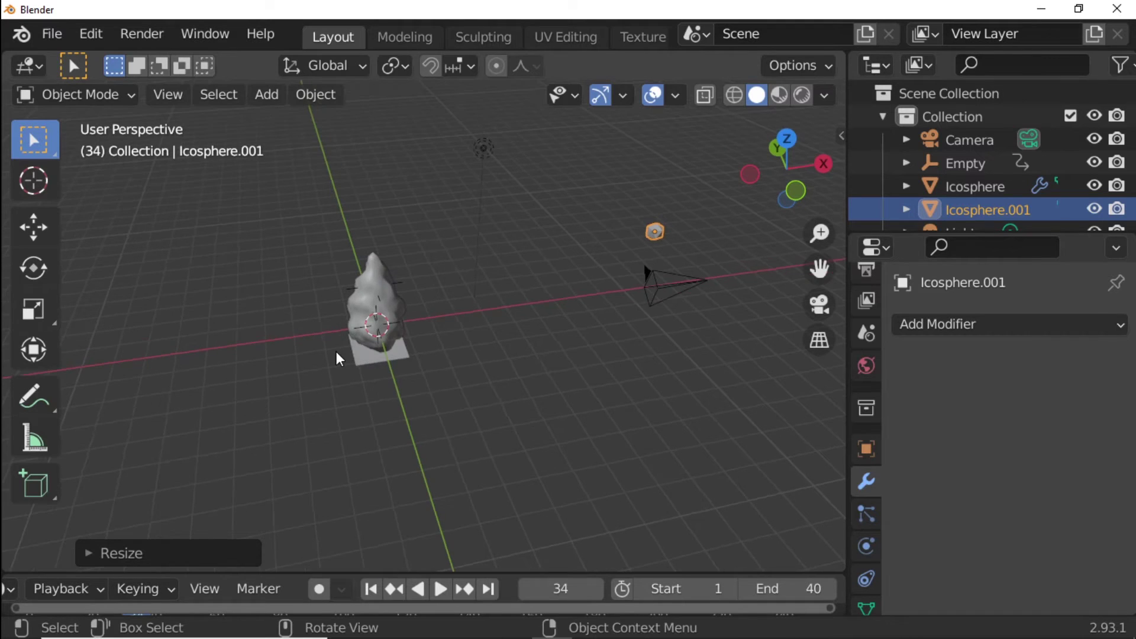
scroll(338, 359, "up", 3)
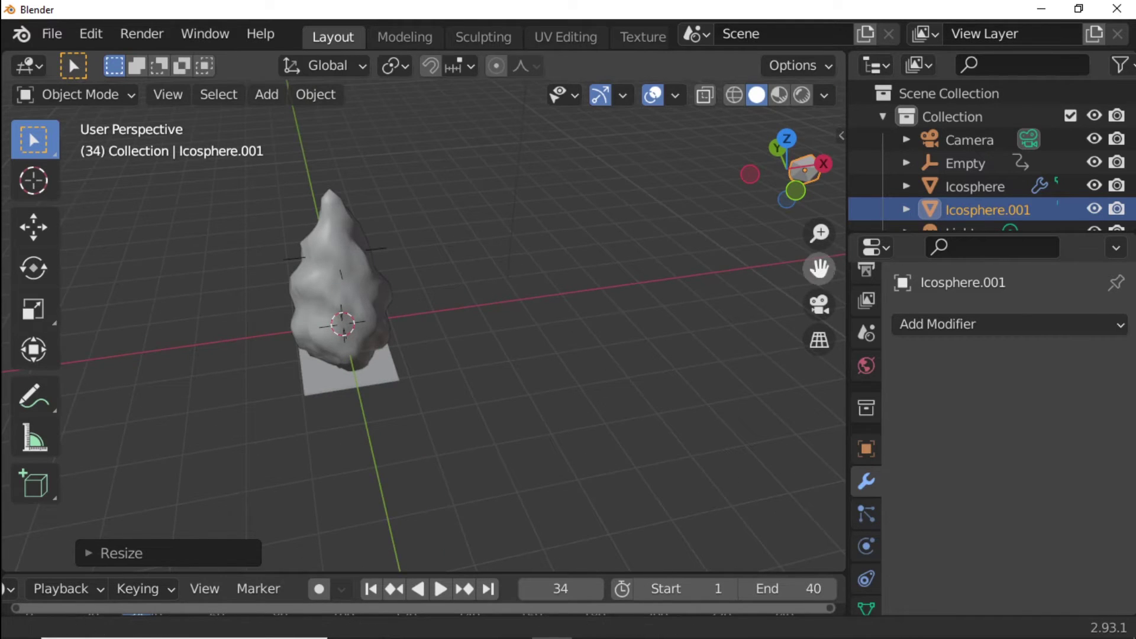
left_click_drag(820, 269, 849, 272)
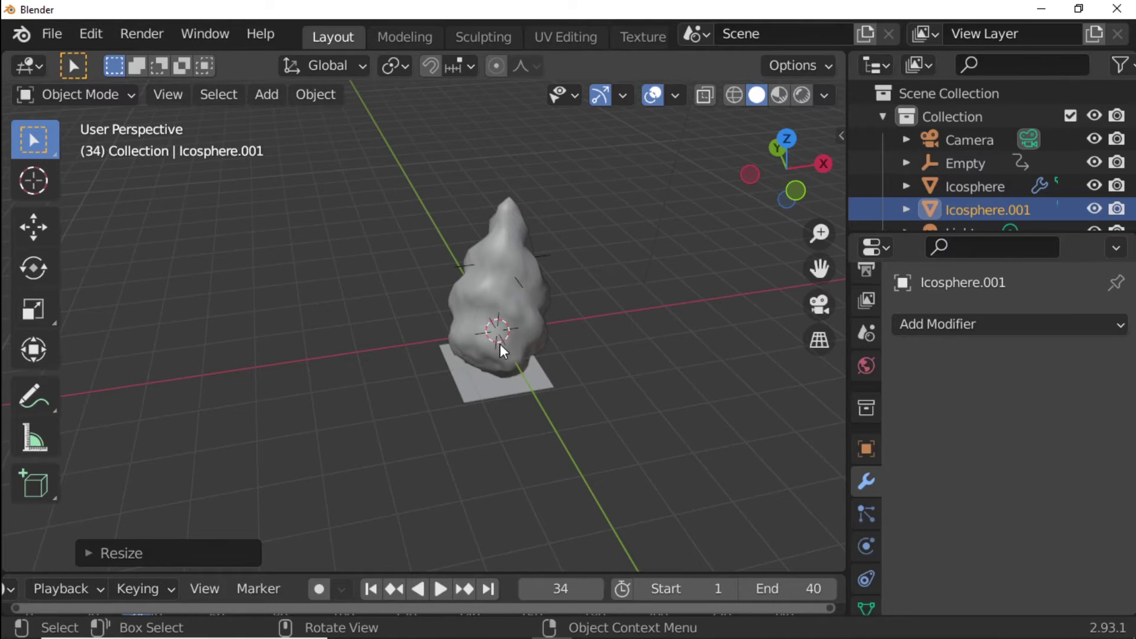
left_click(535, 383)
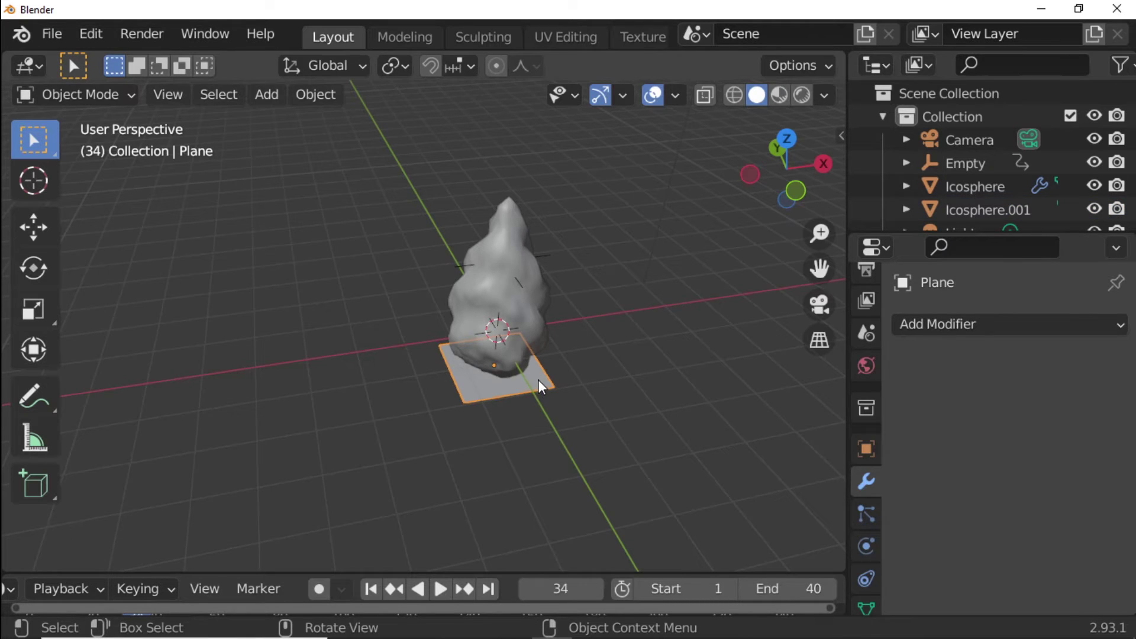
Step: Add a particle system to the Plane emitting 100 particles, ending at frame 50
scroll(865, 428, "down", 3)
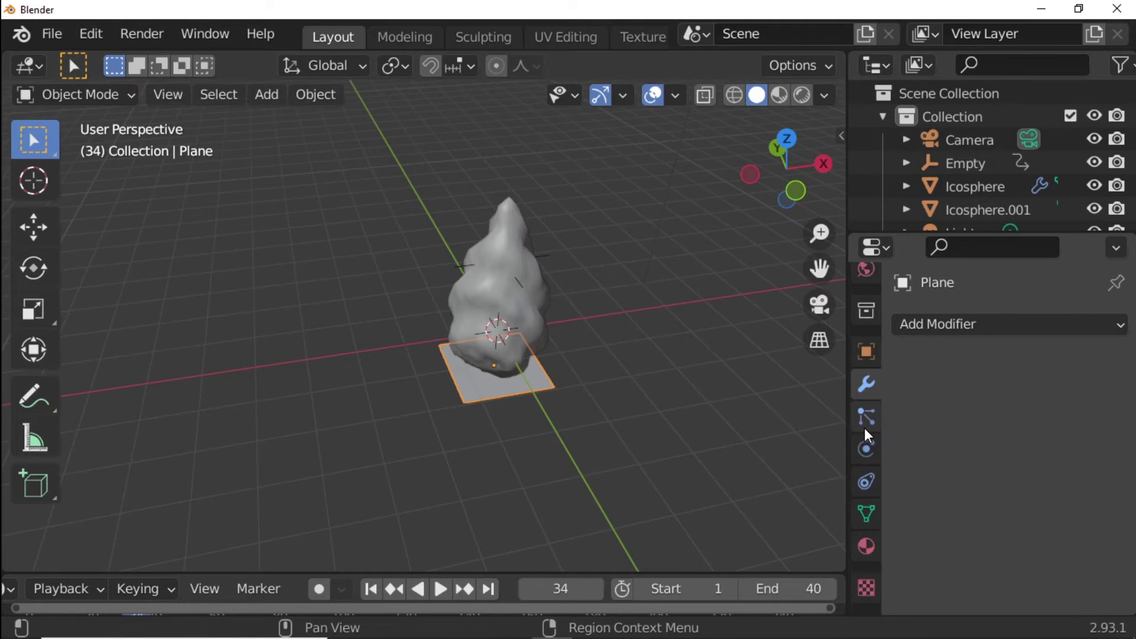
left_click(864, 424)
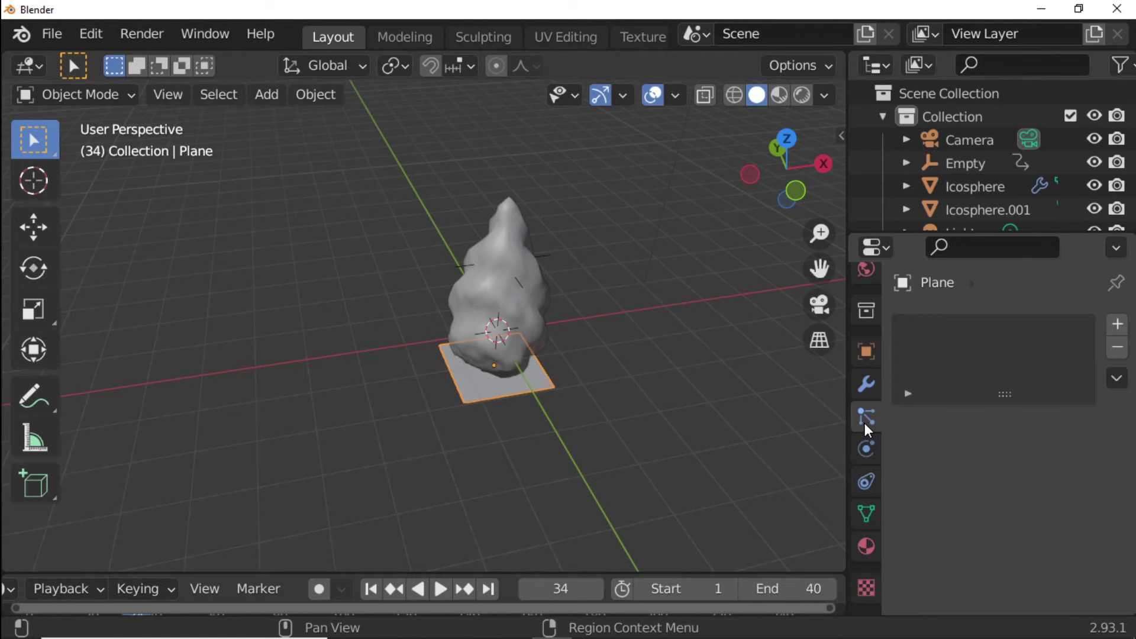
left_click(1121, 326)
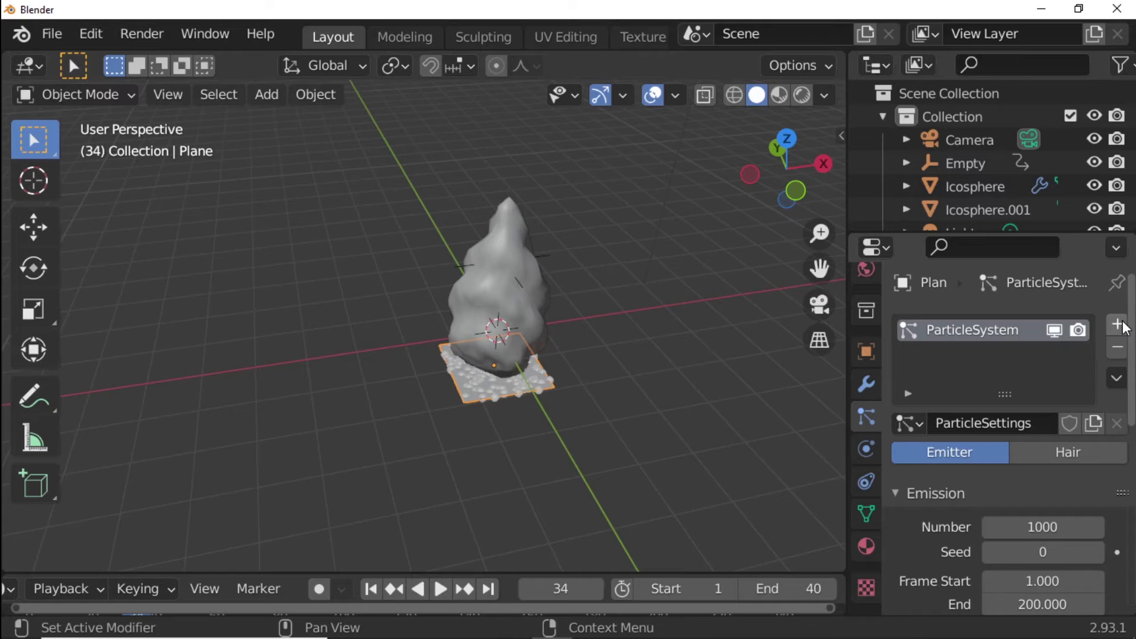
scroll(945, 513, "down", 3)
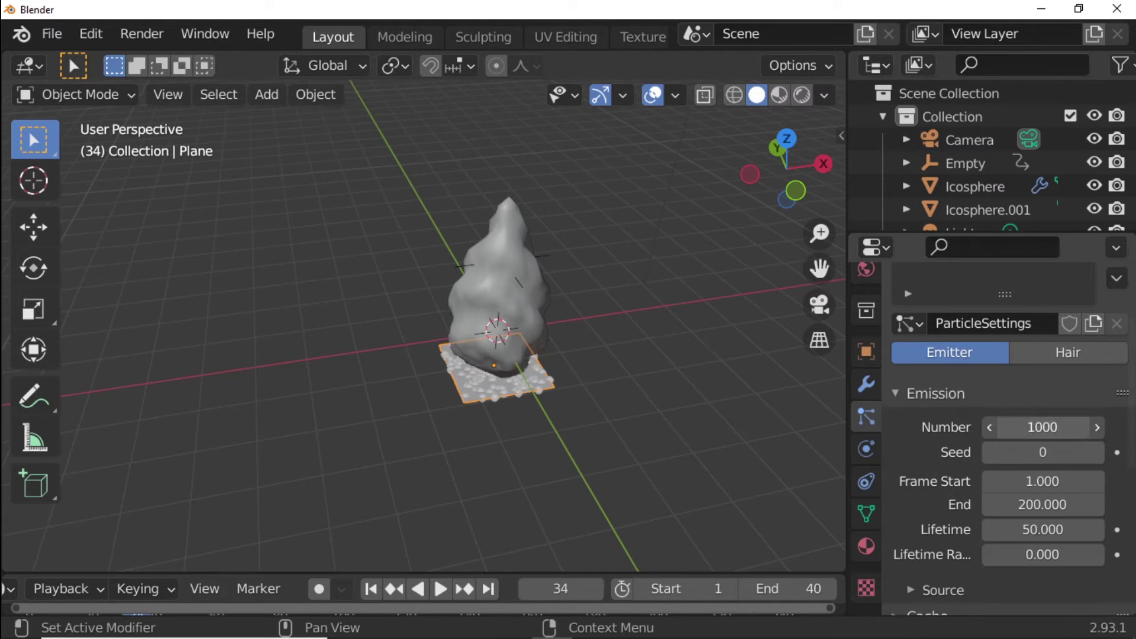
left_click(1031, 428)
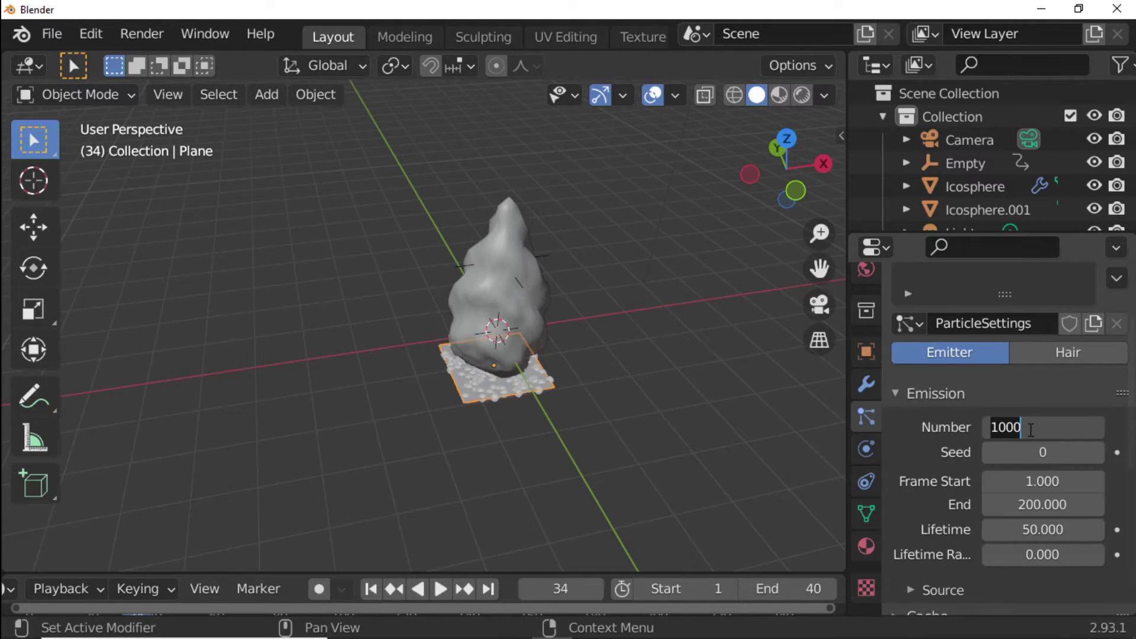
type("100")
key("Return")
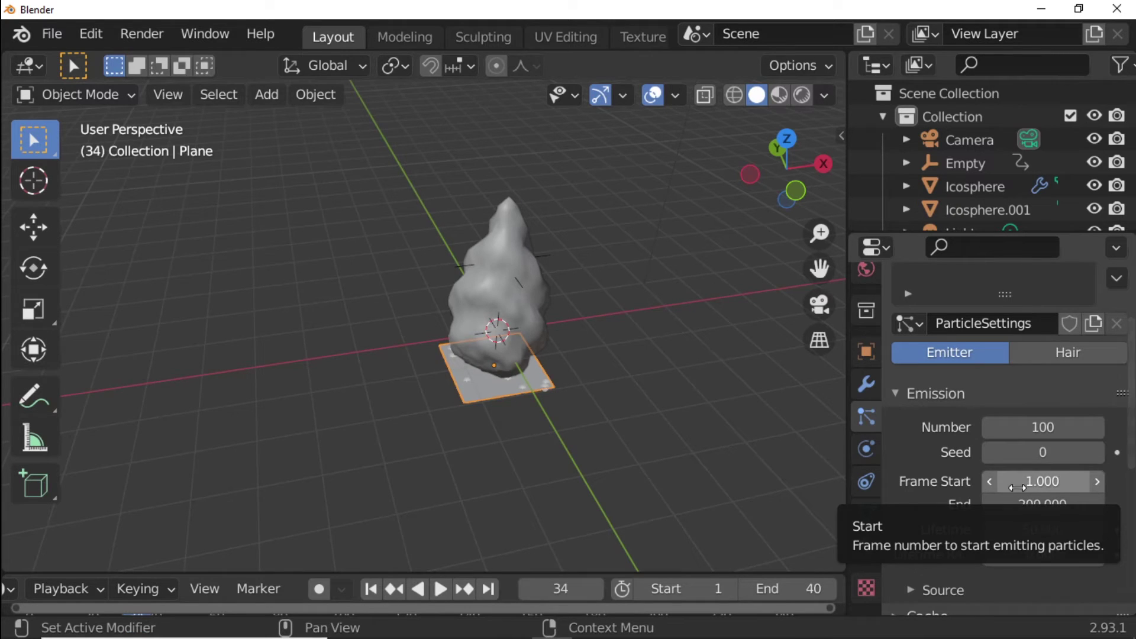
left_click(1040, 505)
type("50")
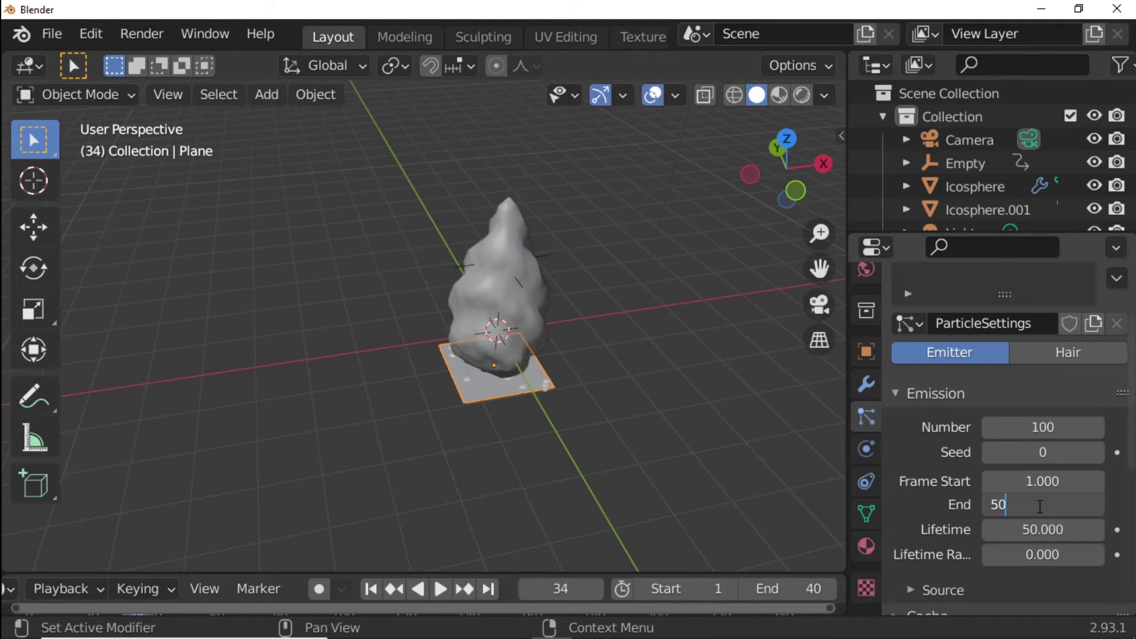
key("Return")
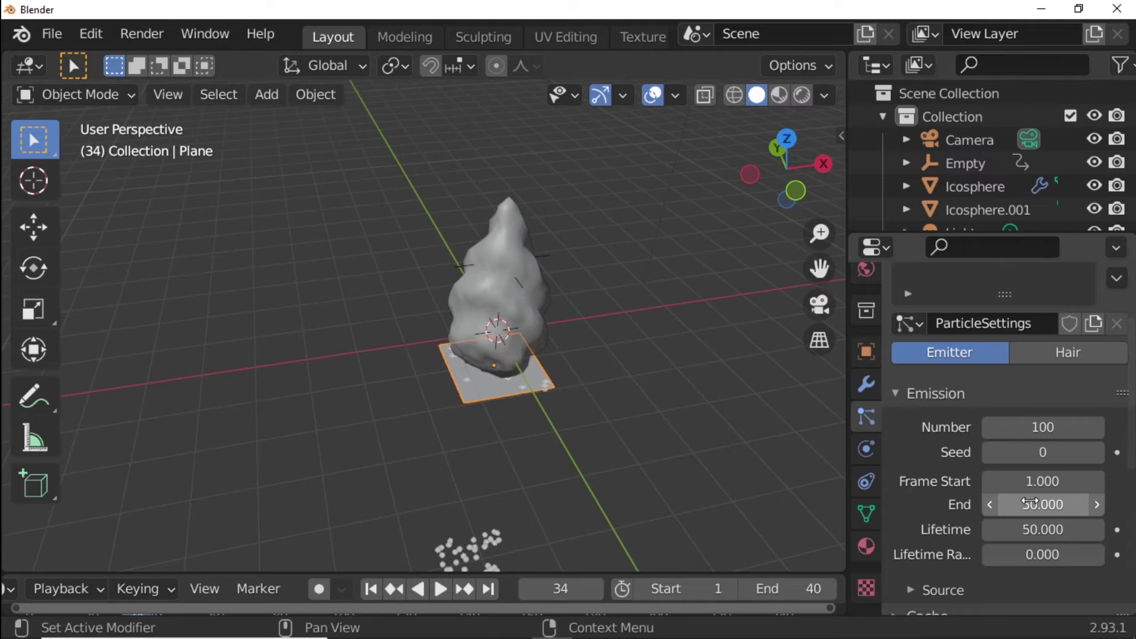
Step: Set particle Lifetime to 15 and Lifetime Randomness to 0.3
scroll(946, 529, "down", 1)
scroll(946, 529, "down", 1)
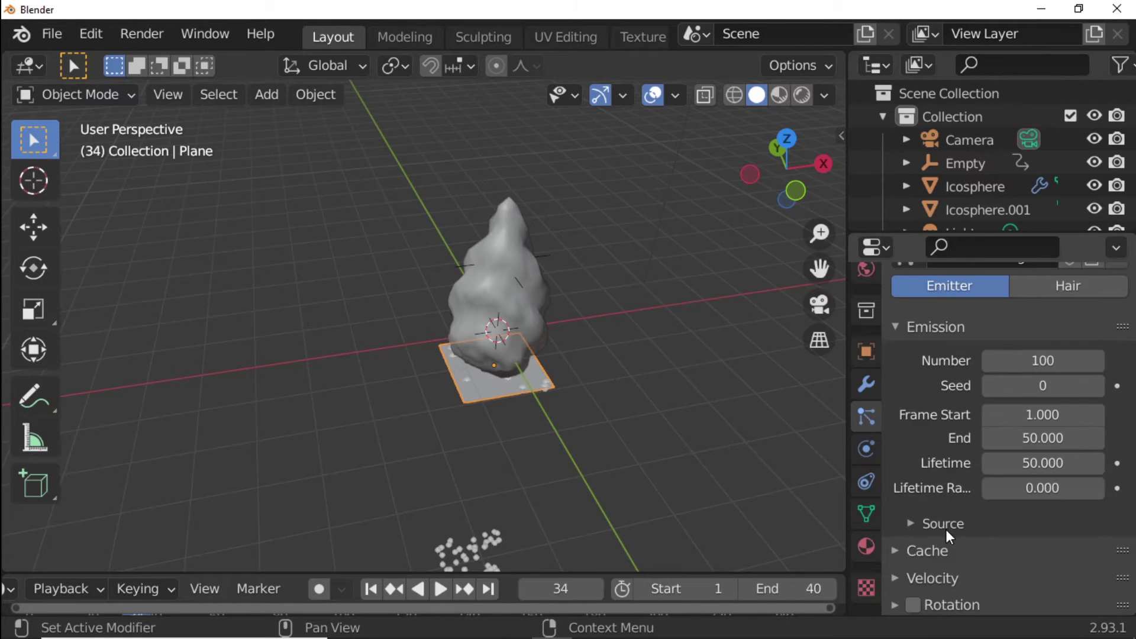
left_click(1030, 463)
type("15")
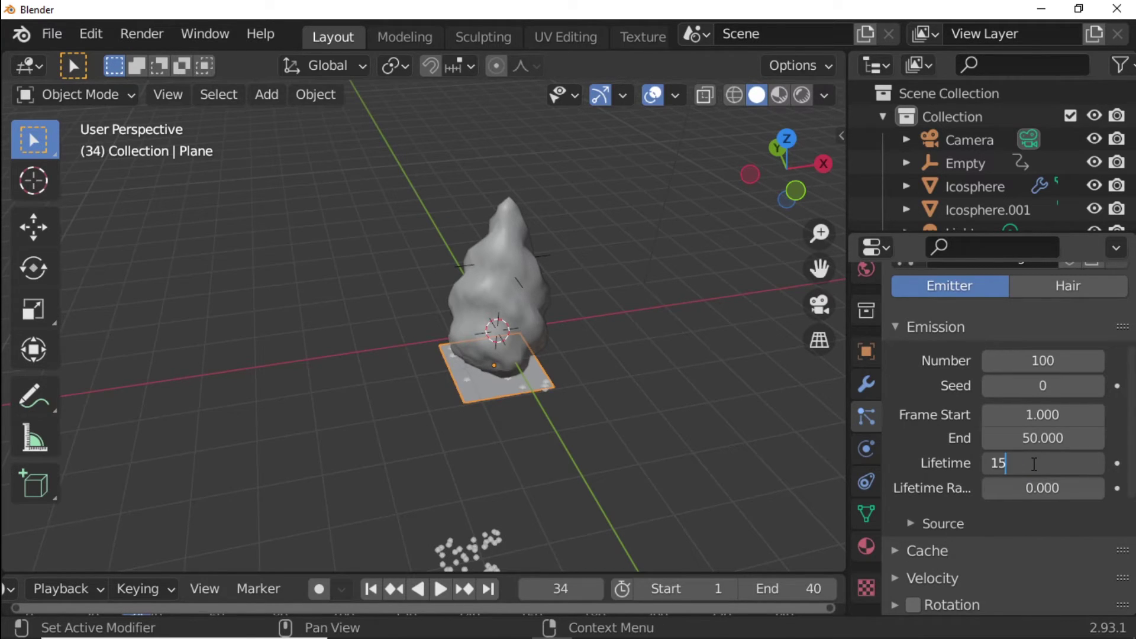
key("Return")
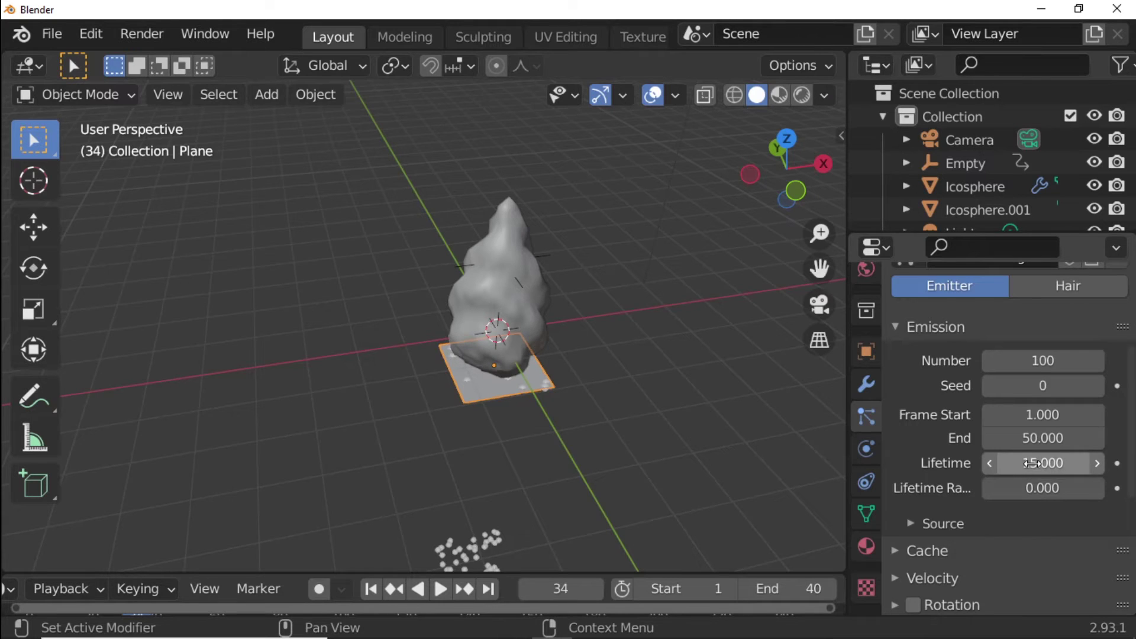
left_click(1043, 489)
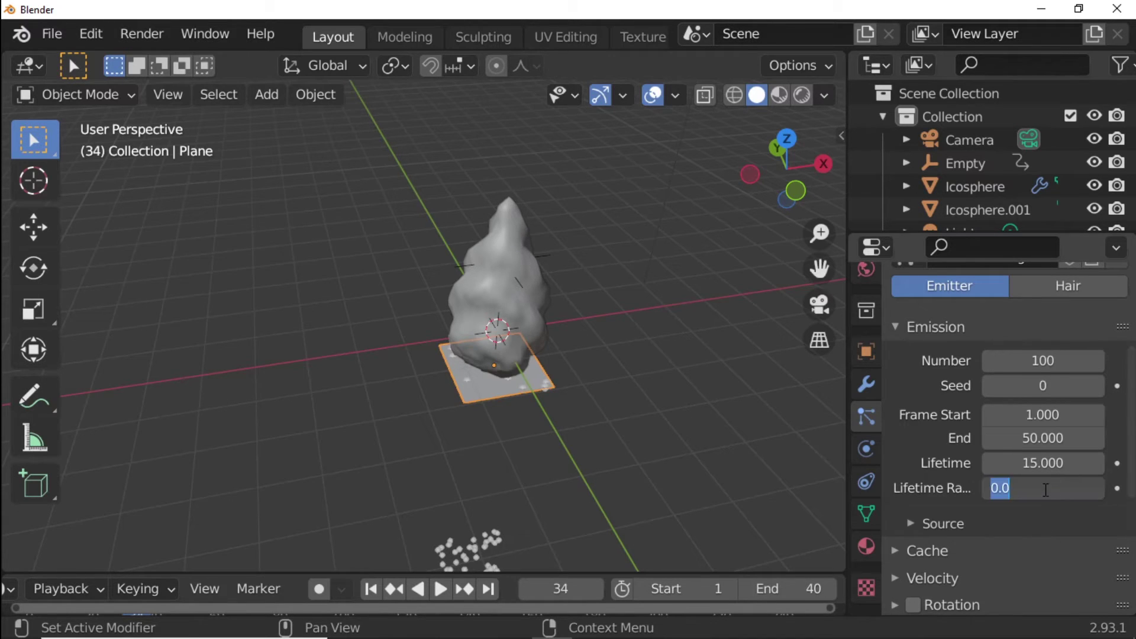
type("0.3")
key("Return")
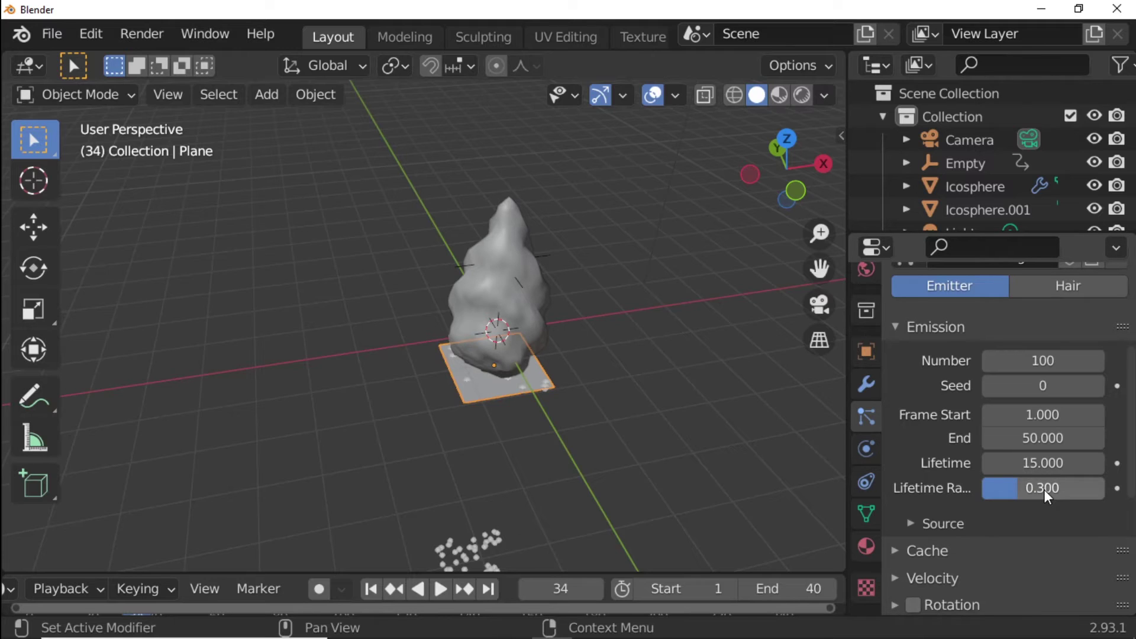
scroll(963, 475, "down", 3)
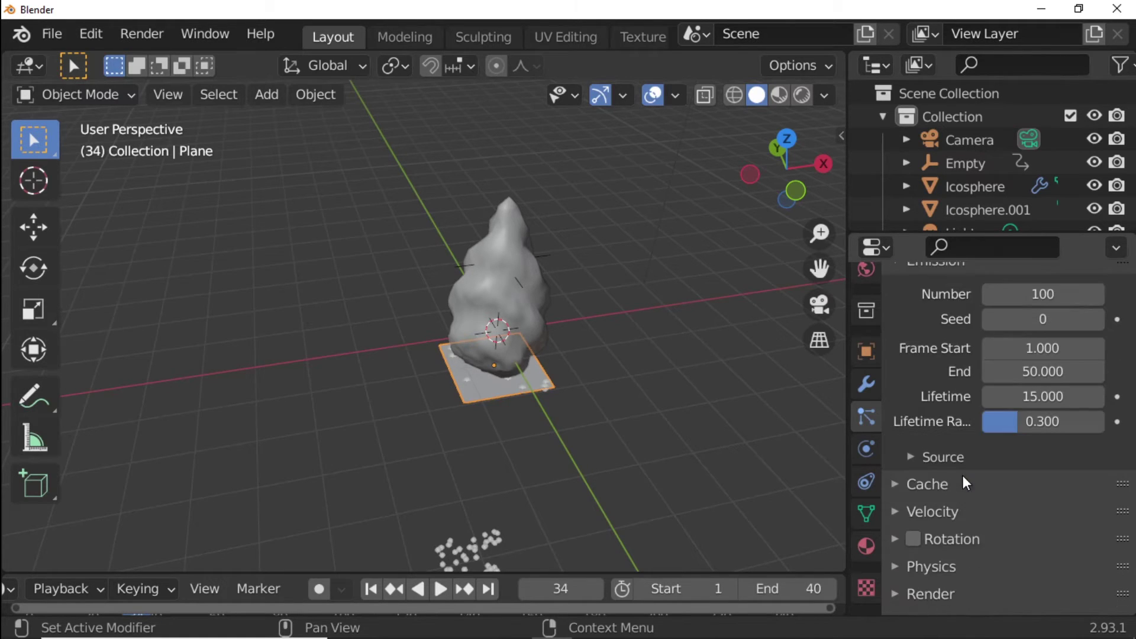
scroll(964, 475, "down", 2)
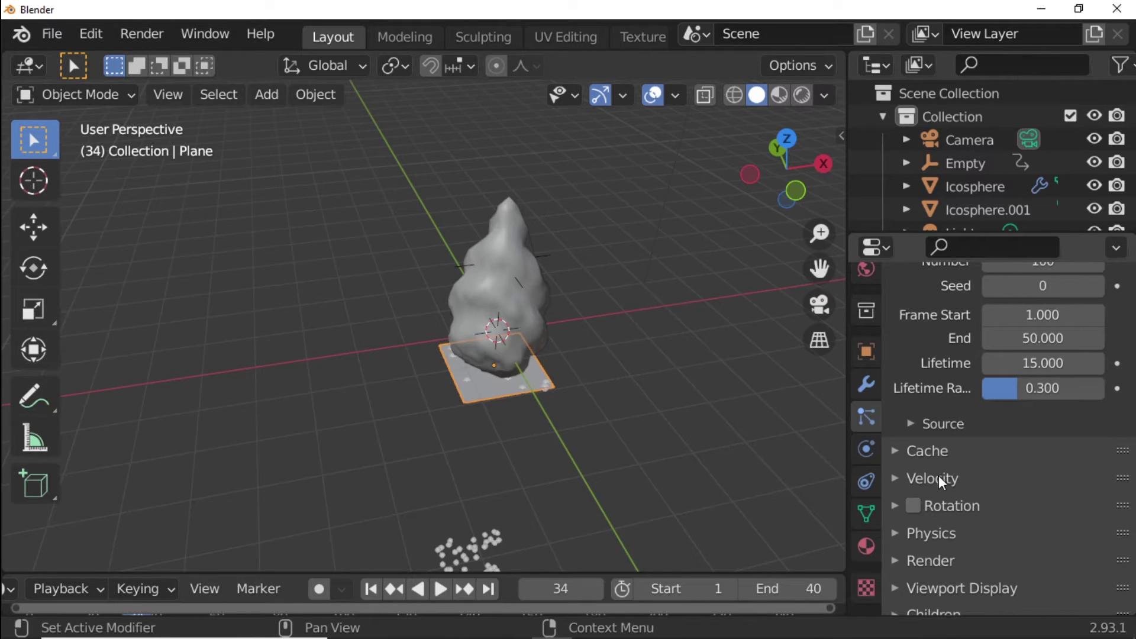
Step: Give the particles a Normal velocity of 7 m/s
left_click(896, 479)
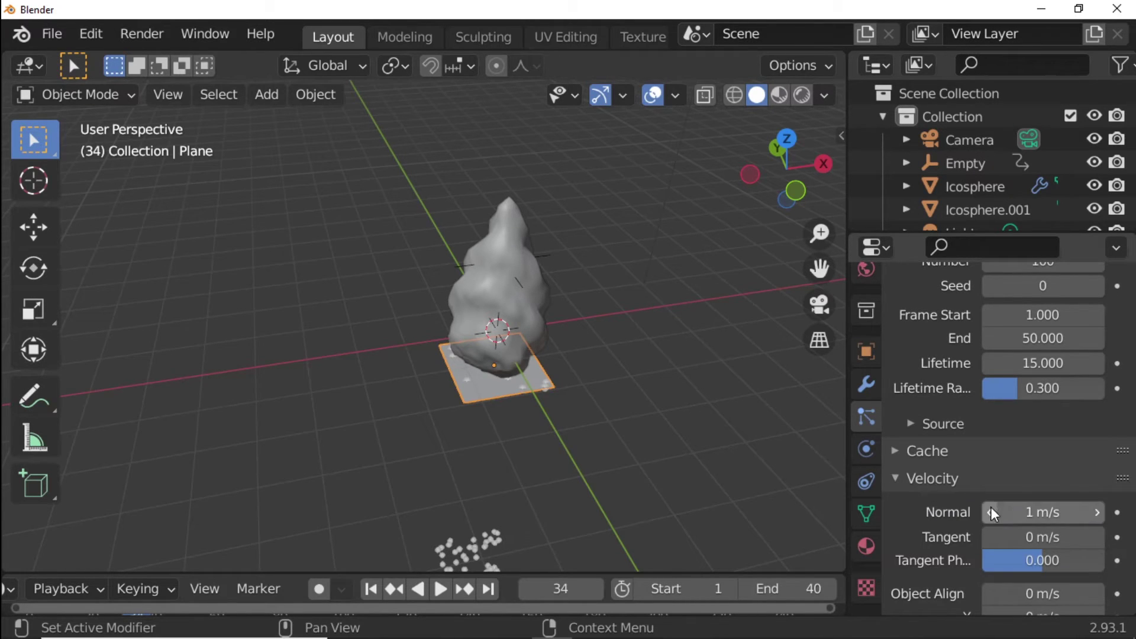
left_click(1053, 513)
type("7")
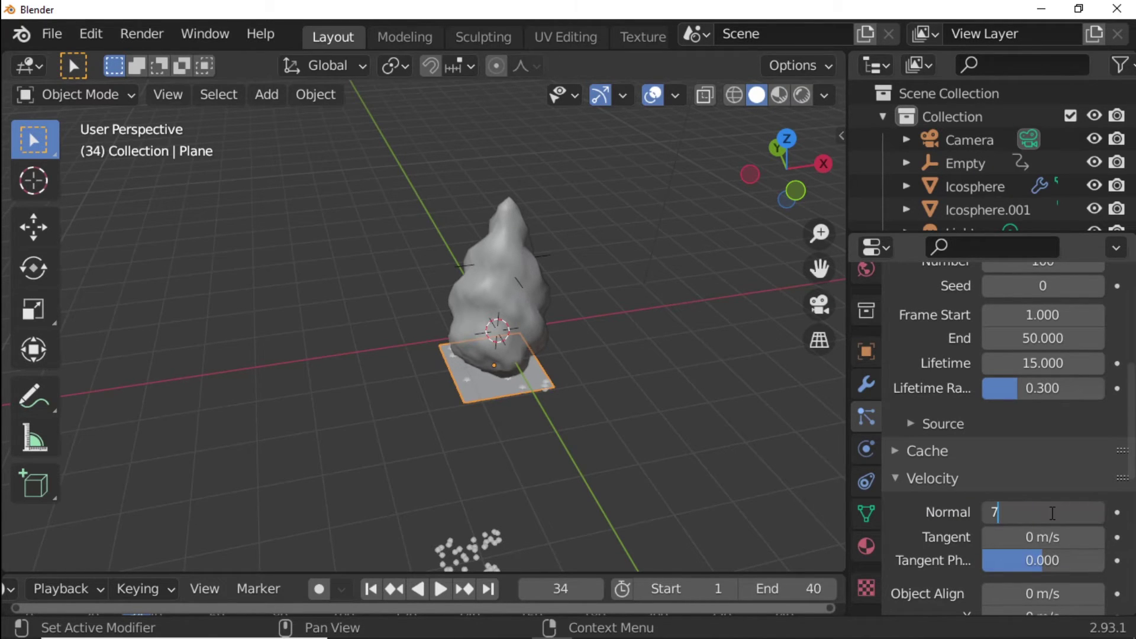
key("Return")
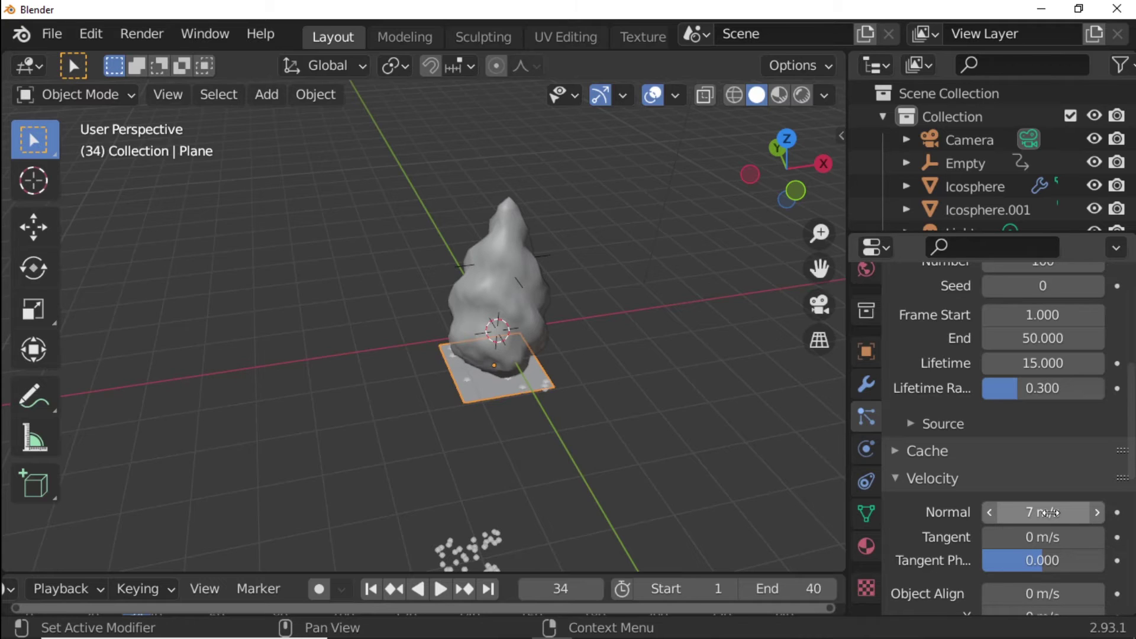
scroll(947, 541, "down", 5)
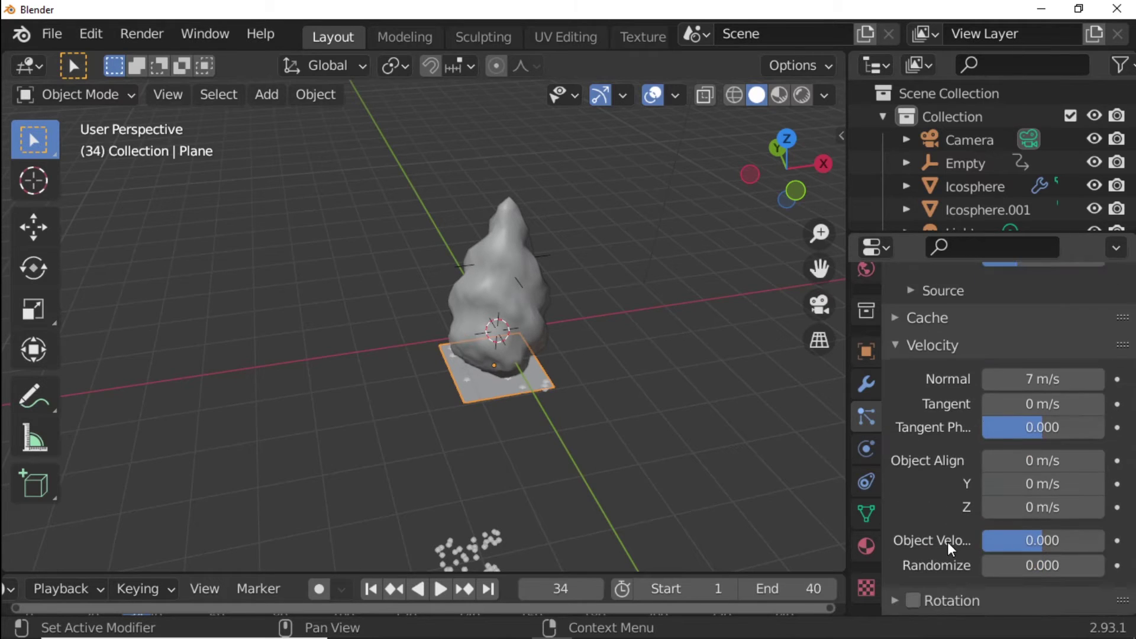
scroll(945, 538, "down", 2)
scroll(945, 539, "down", 2)
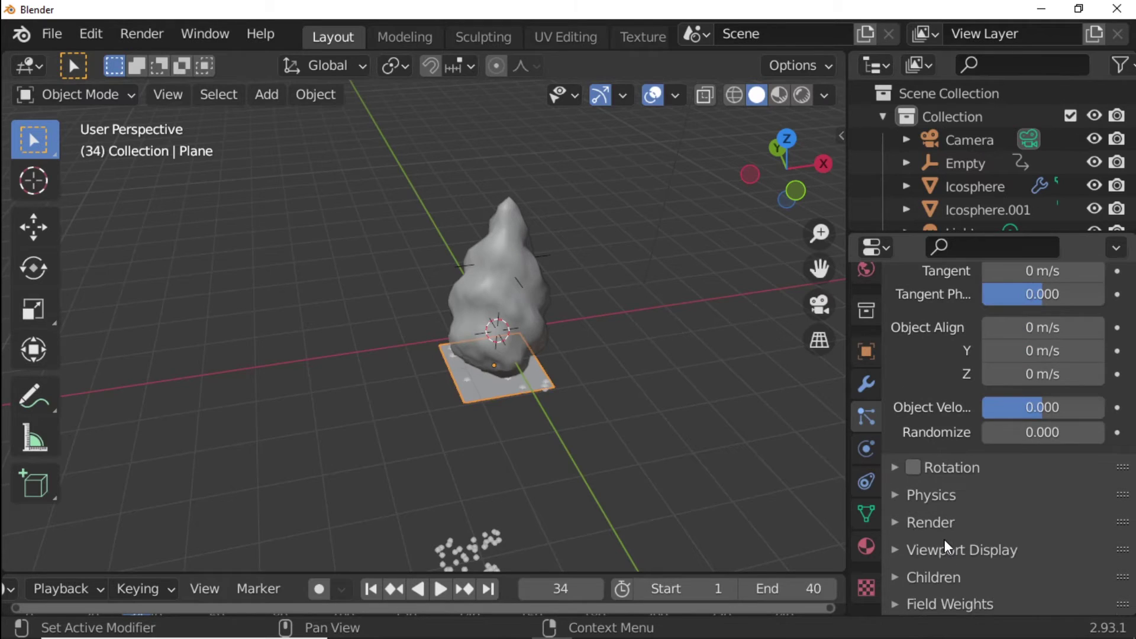
Step: Add a Brownian force of 50 in the particle Physics settings
left_click(900, 495)
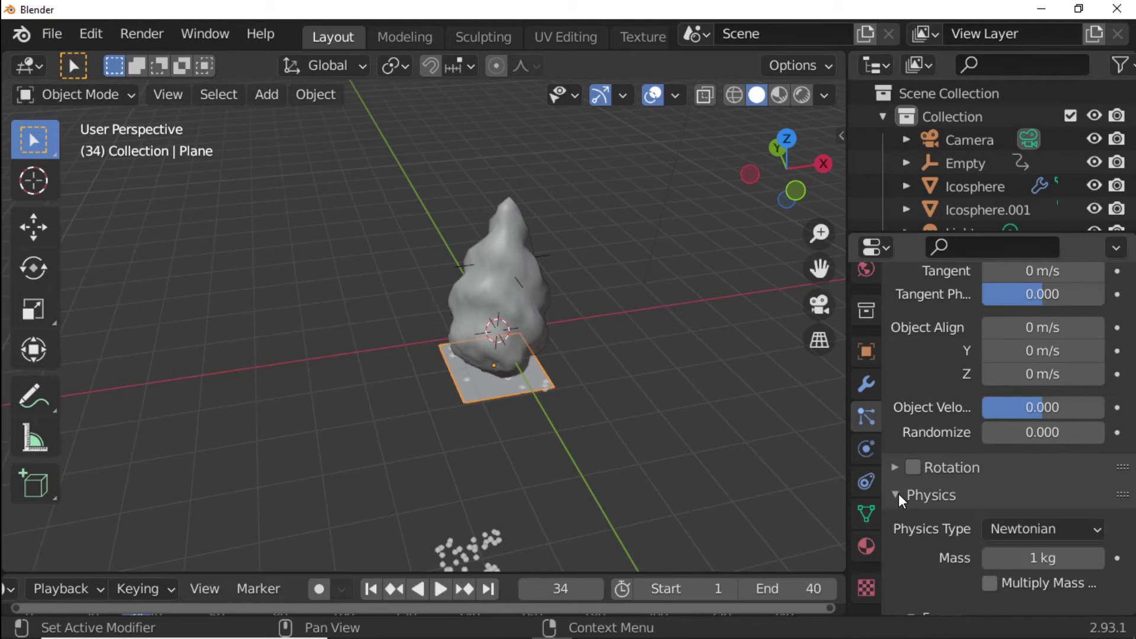
scroll(921, 522, "down", 1)
scroll(921, 522, "down", 2)
scroll(921, 522, "down", 2)
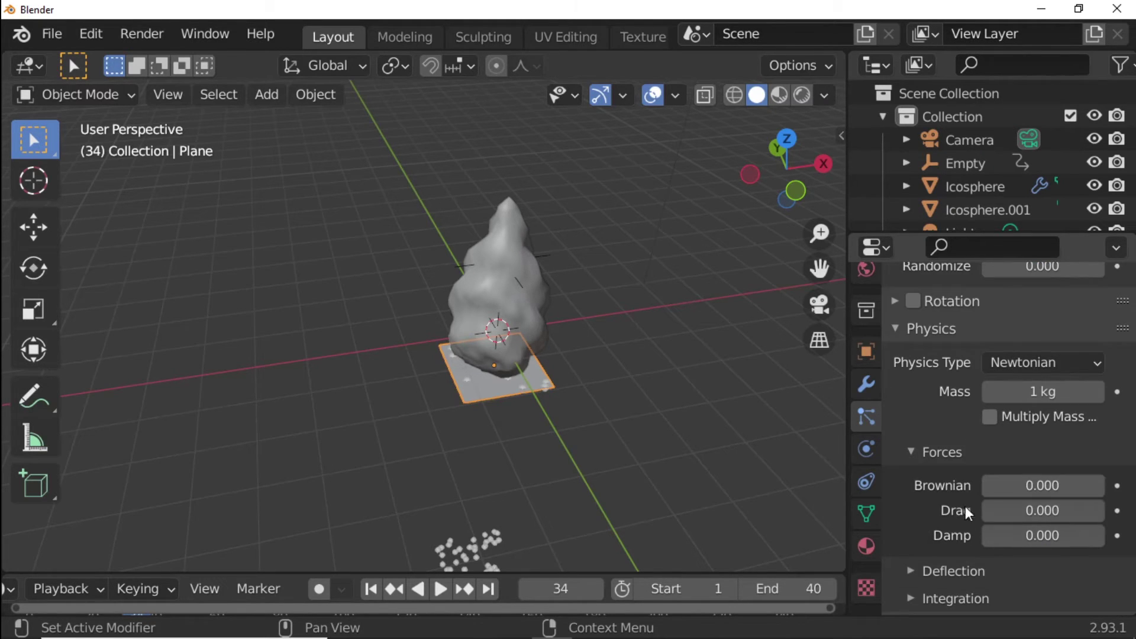
left_click(1042, 480)
type("50")
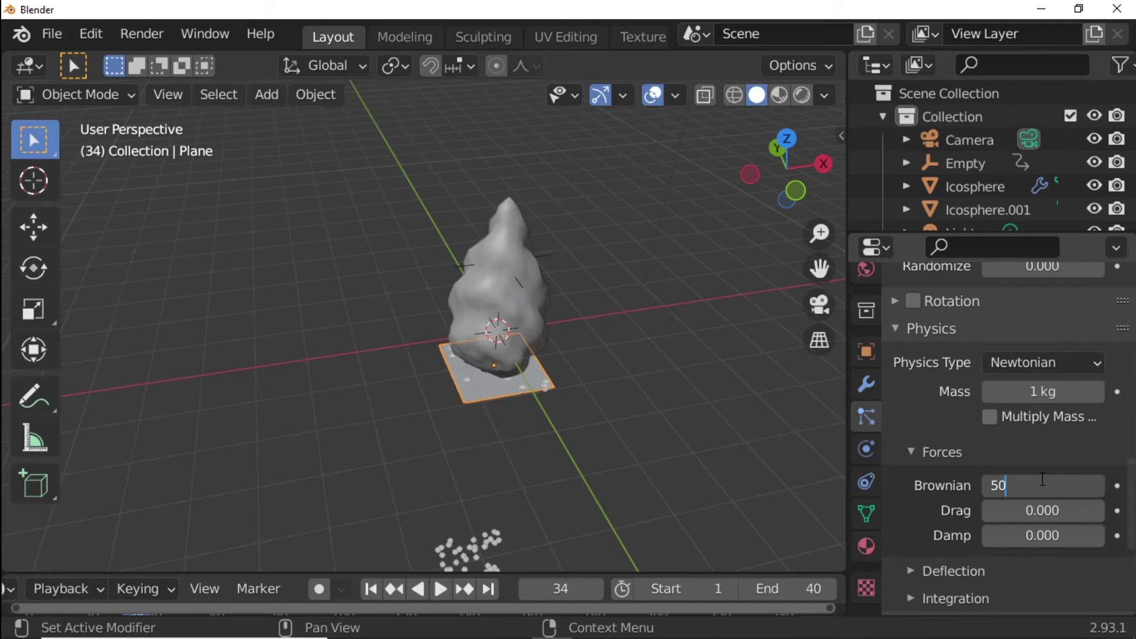
key("Return")
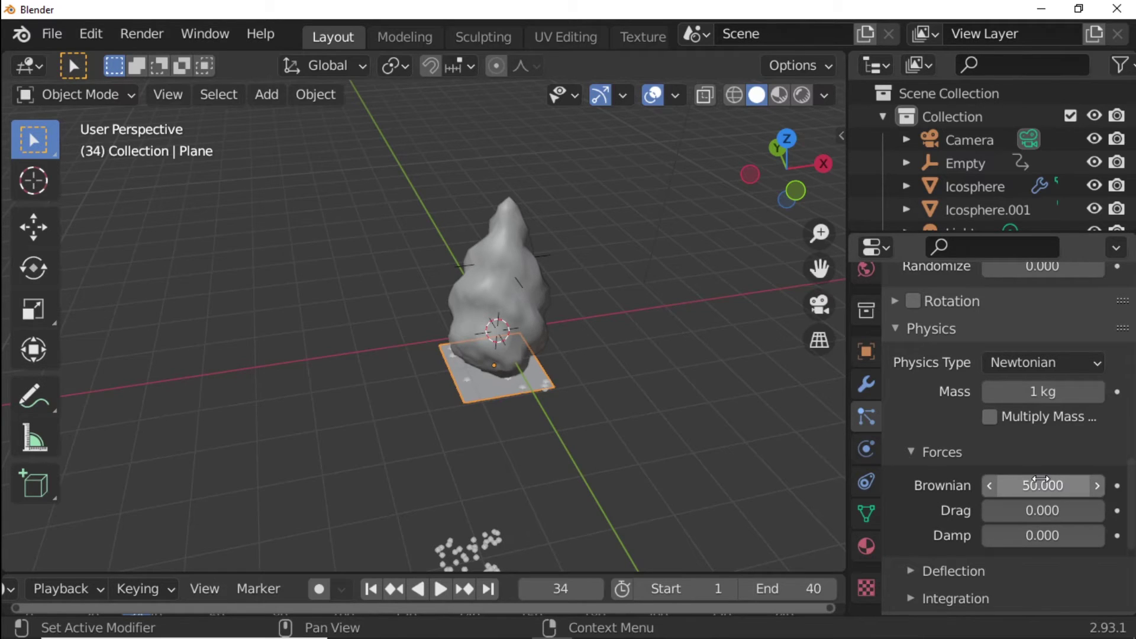
scroll(918, 506, "down", 3)
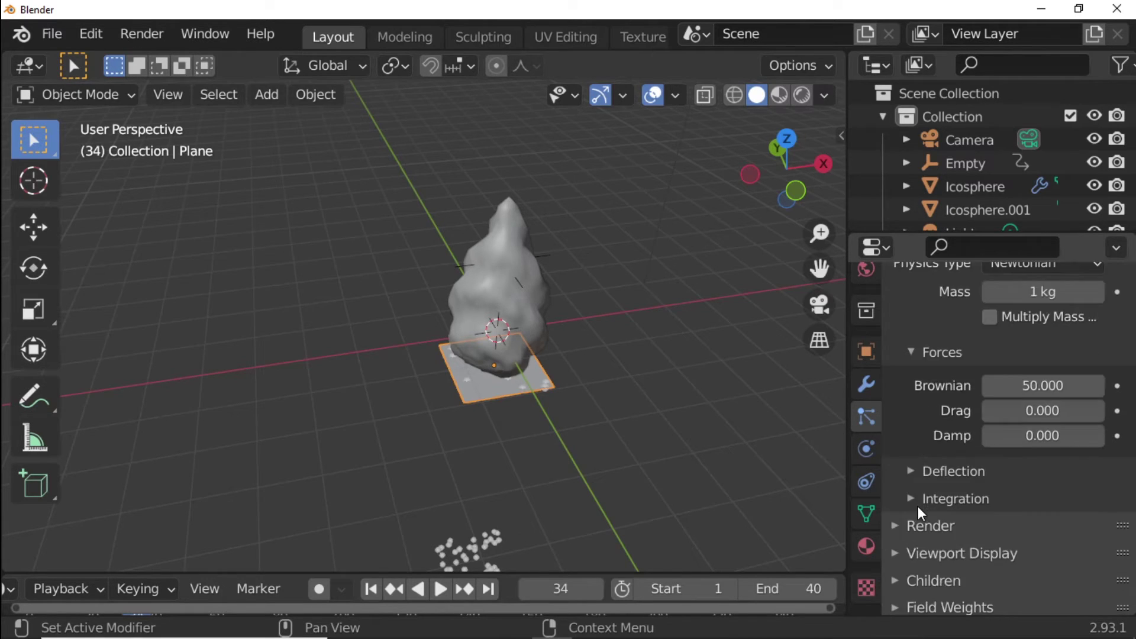
scroll(918, 507, "down", 1)
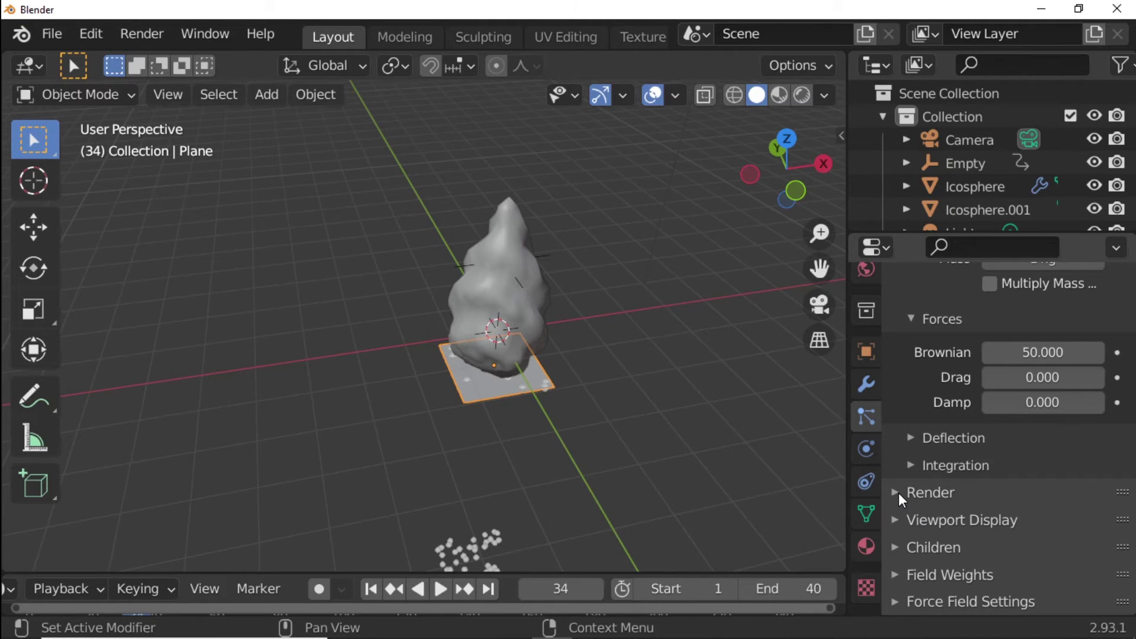
Step: Switch Render As from Halo to Object, with Scale 0.2 and Scale Randomness 1
left_click(899, 492)
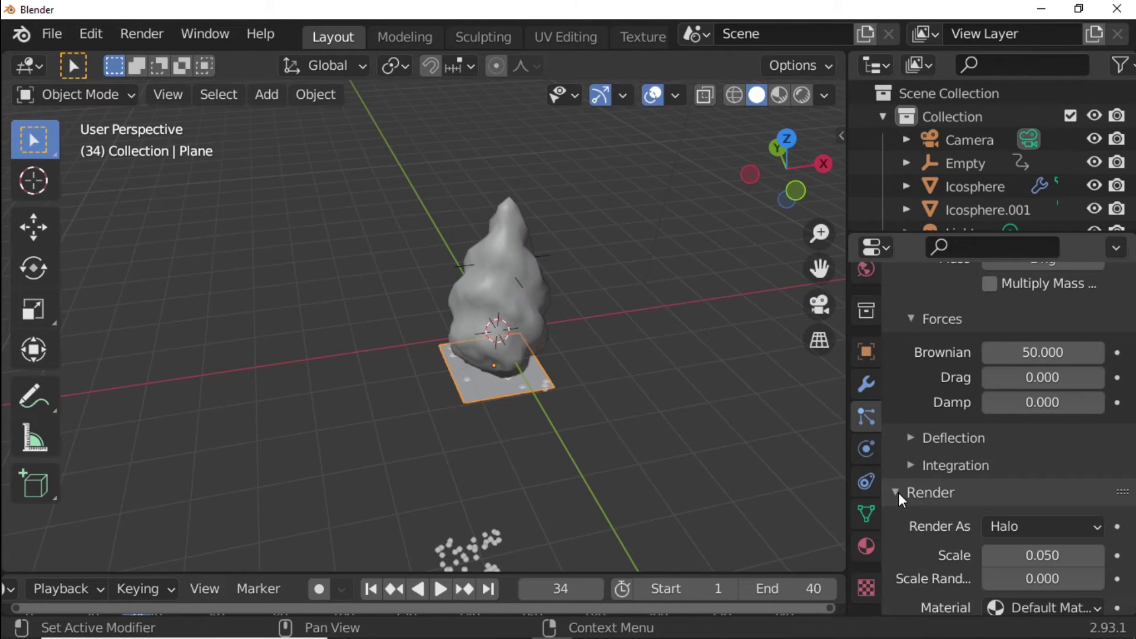
left_click(1029, 532)
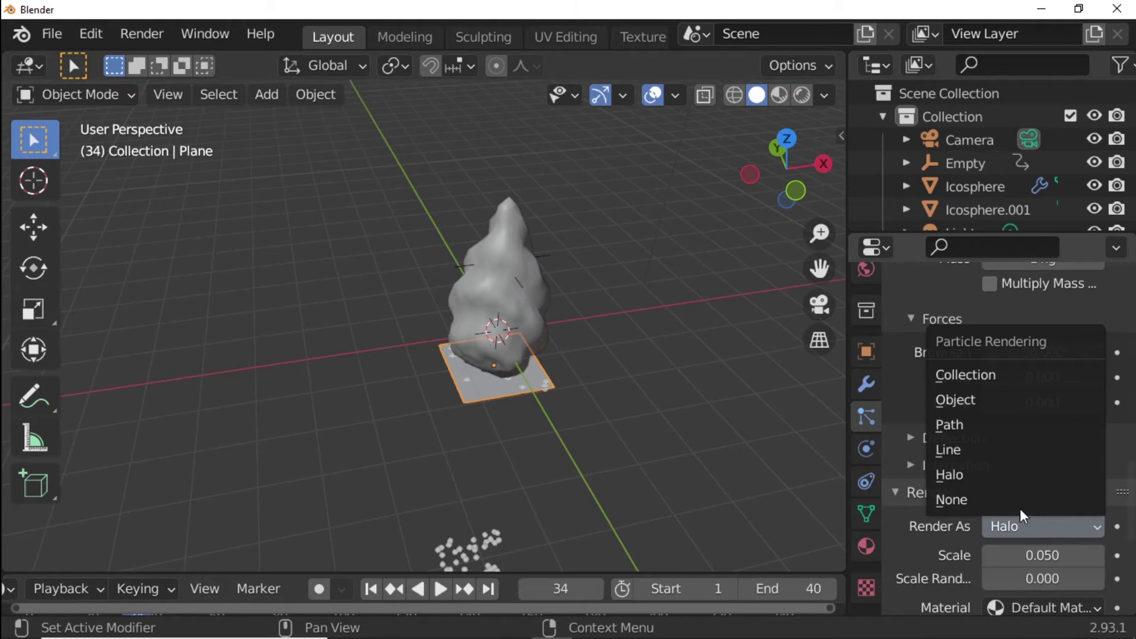
left_click(1026, 402)
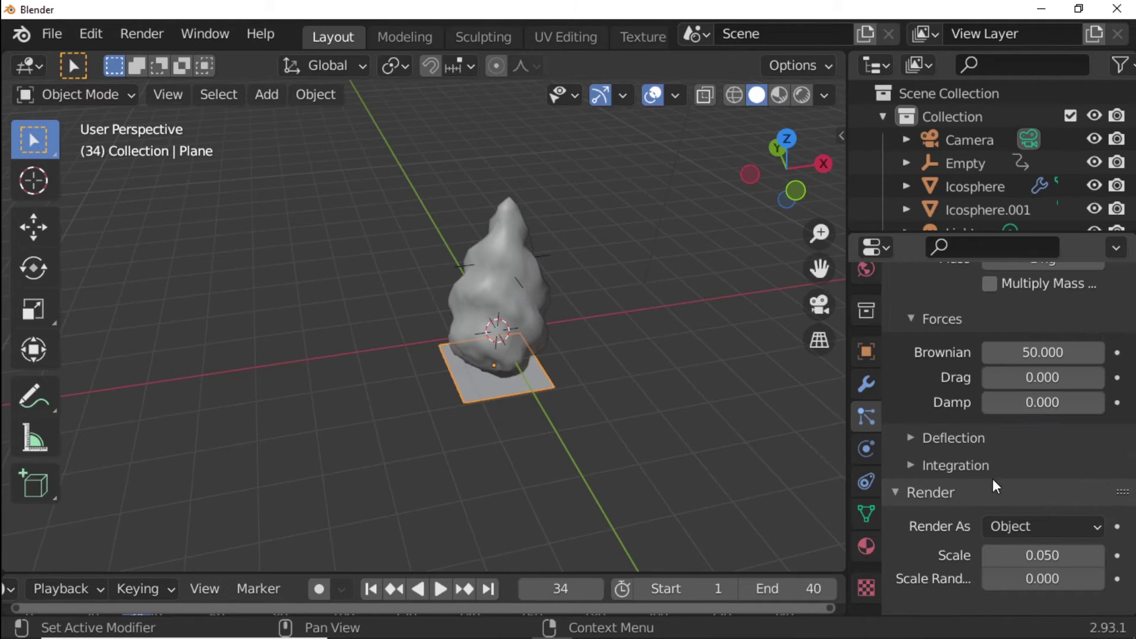
scroll(971, 481, "down", 3)
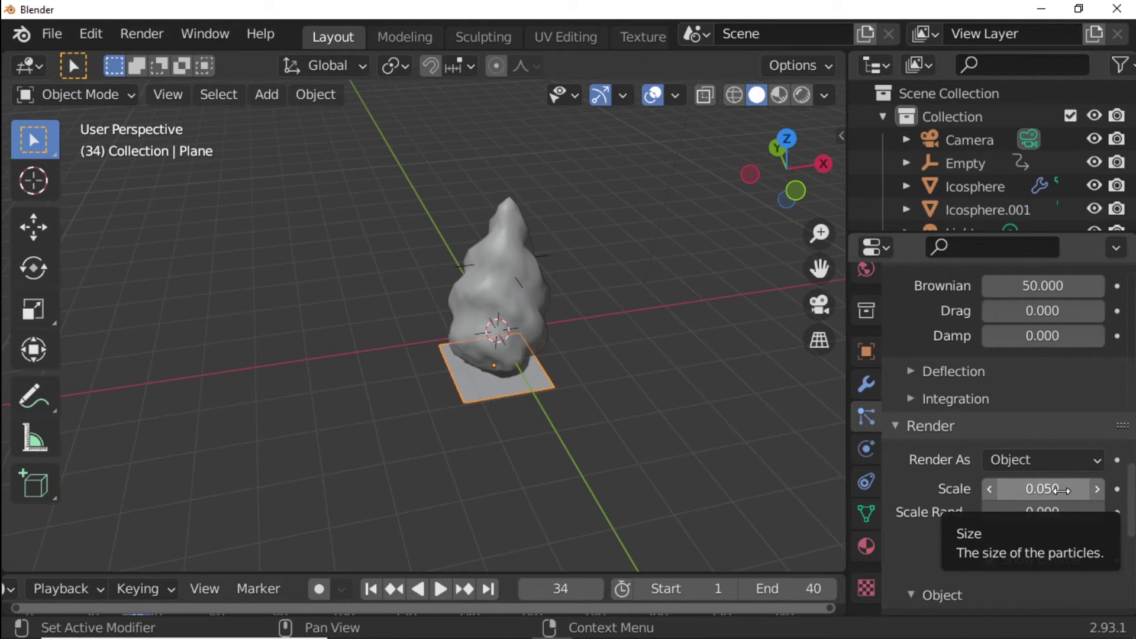
left_click(1066, 491)
type("0.2")
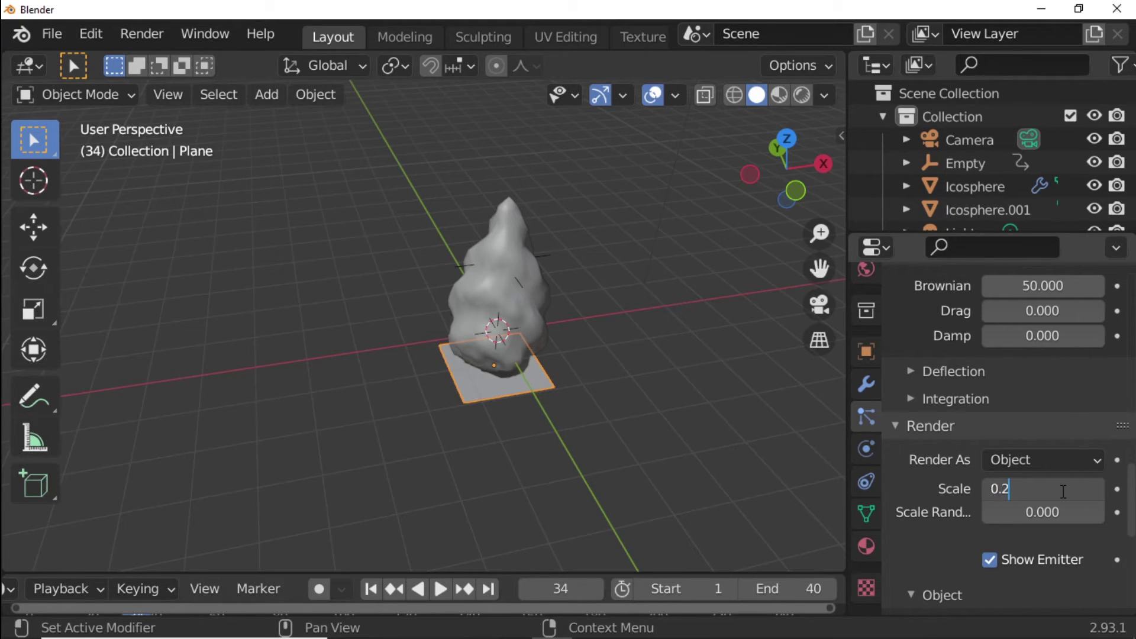
key("Return")
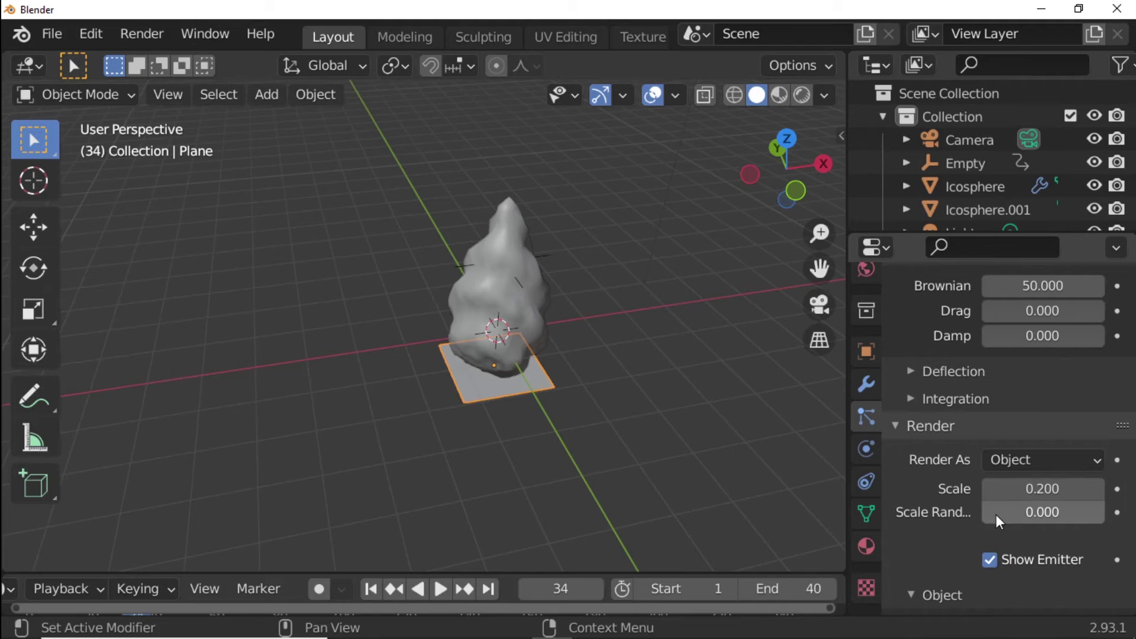
left_click_drag(988, 514, 1105, 514)
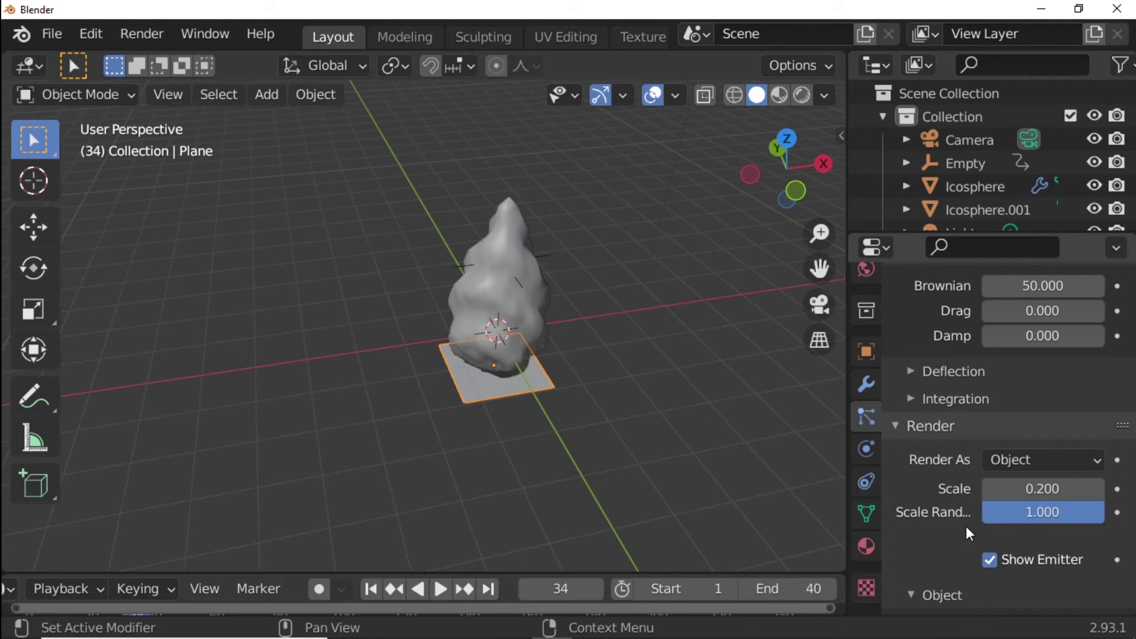
scroll(966, 527, "down", 2)
scroll(966, 527, "down", 2)
scroll(966, 526, "down", 3)
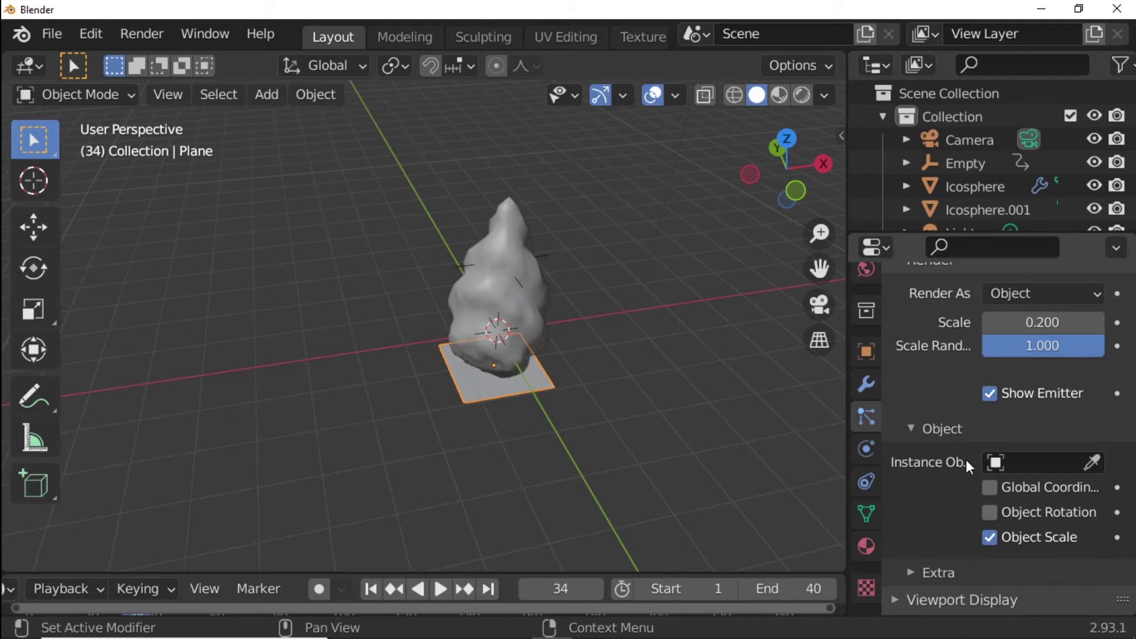
Step: Use the Icosphere as the particles' instance object
scroll(574, 329, "down", 2)
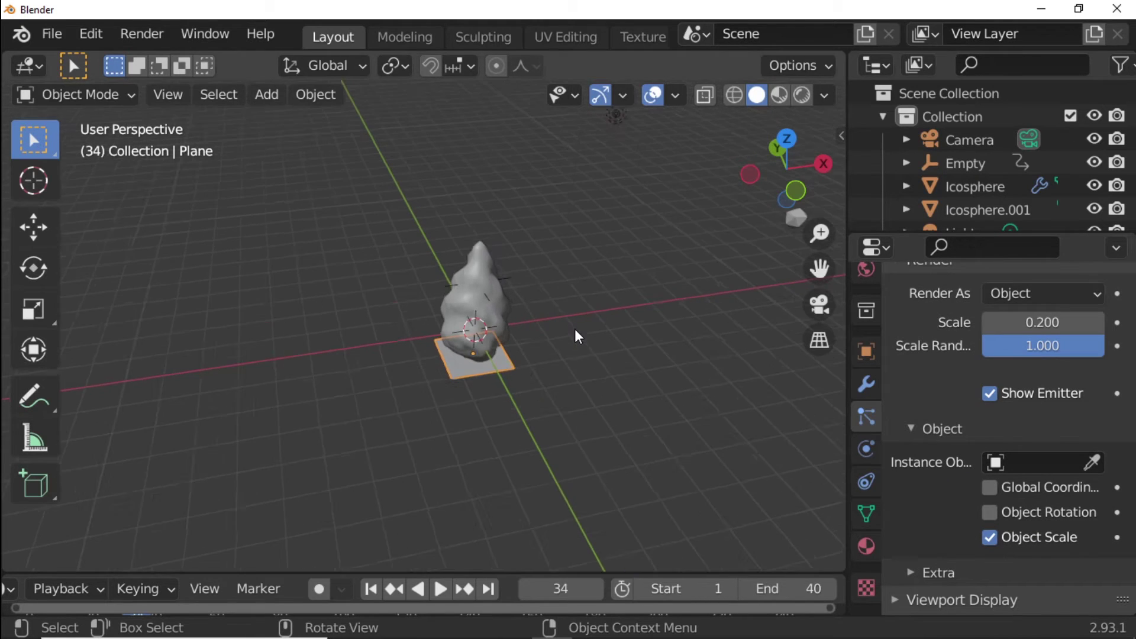
scroll(574, 329, "down", 1)
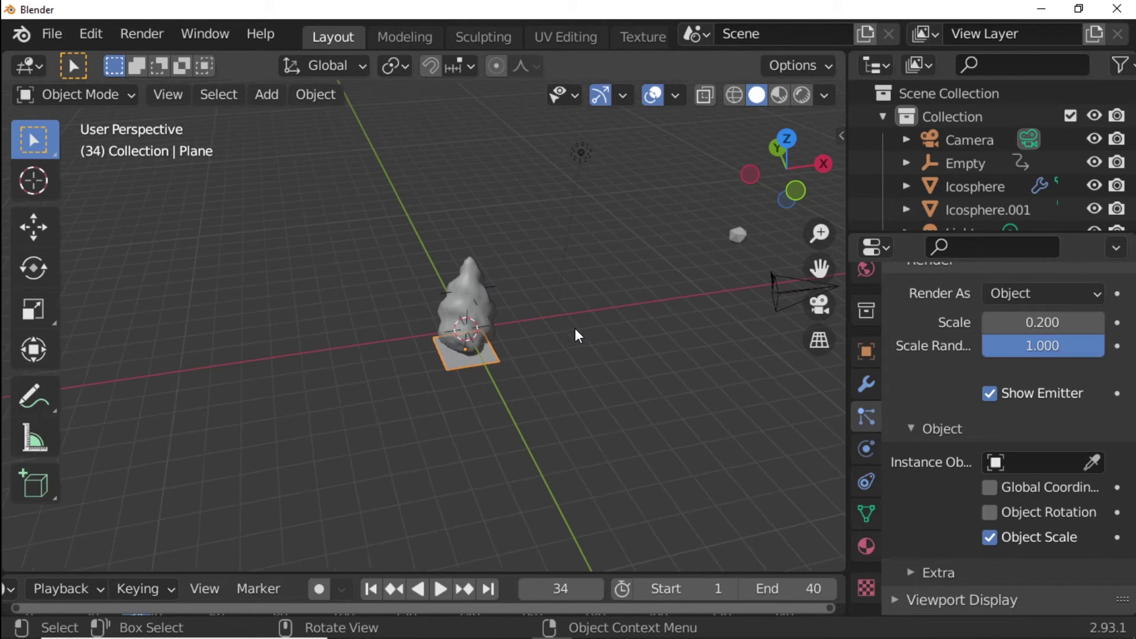
left_click(1095, 463)
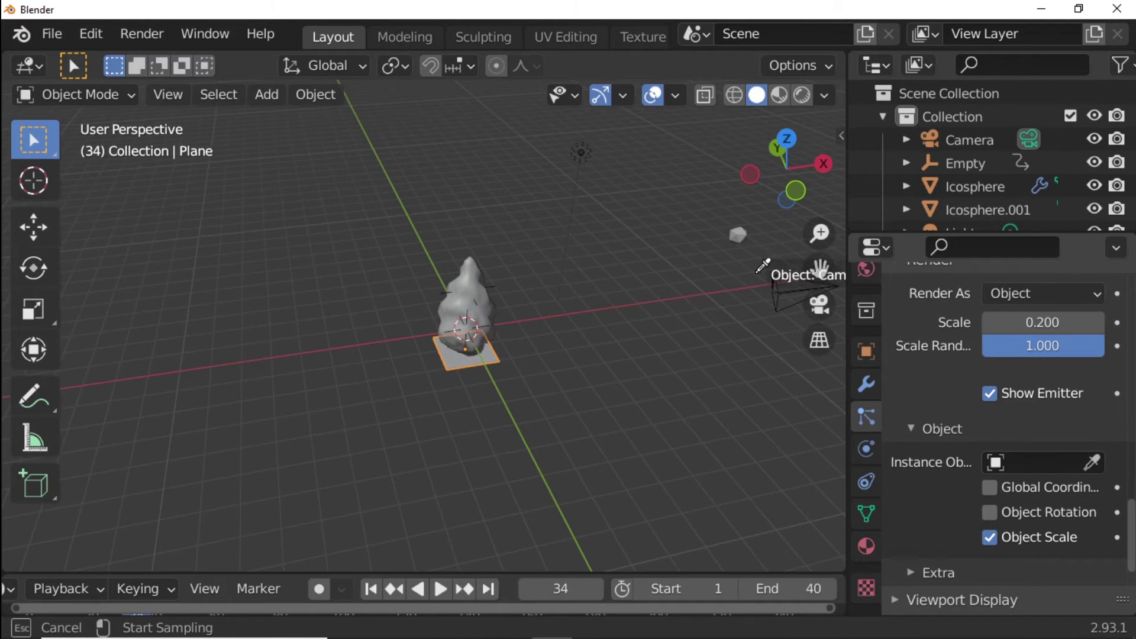
left_click(743, 231)
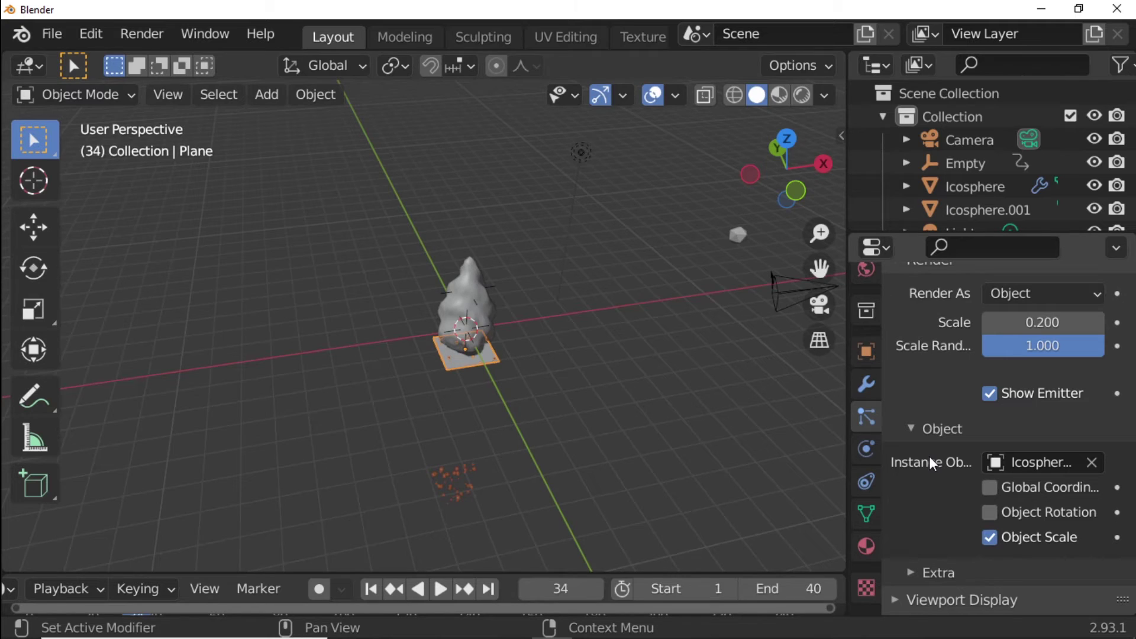
Step: Drop the Gravity field weight to 0.000 in Field Weights
scroll(931, 458, "down", 2)
scroll(930, 459, "down", 2)
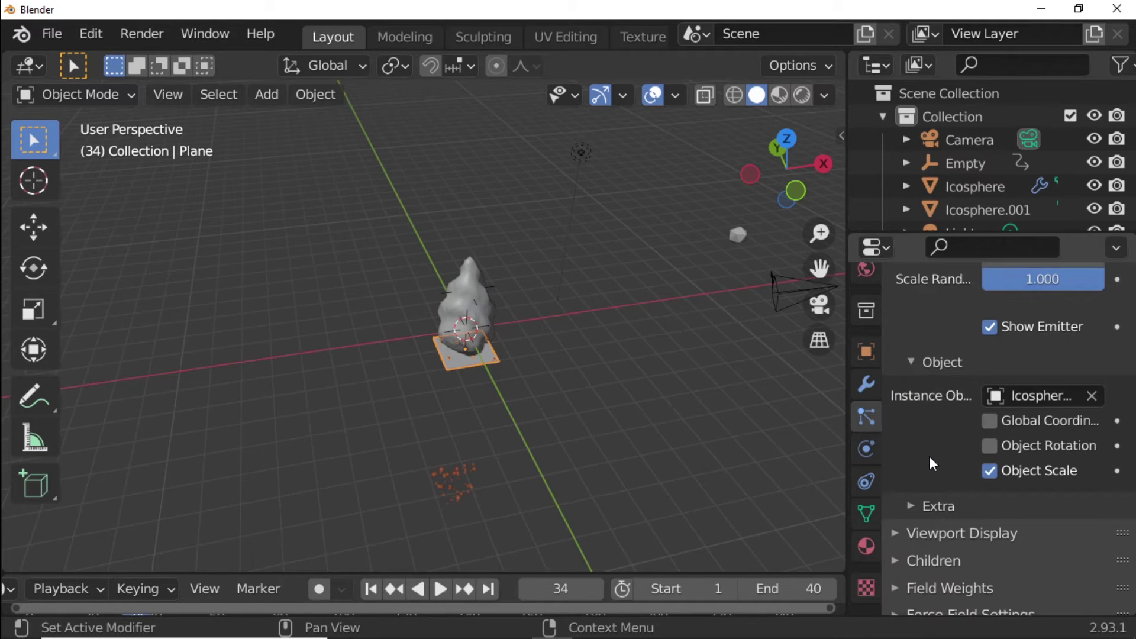
scroll(930, 462, "down", 3)
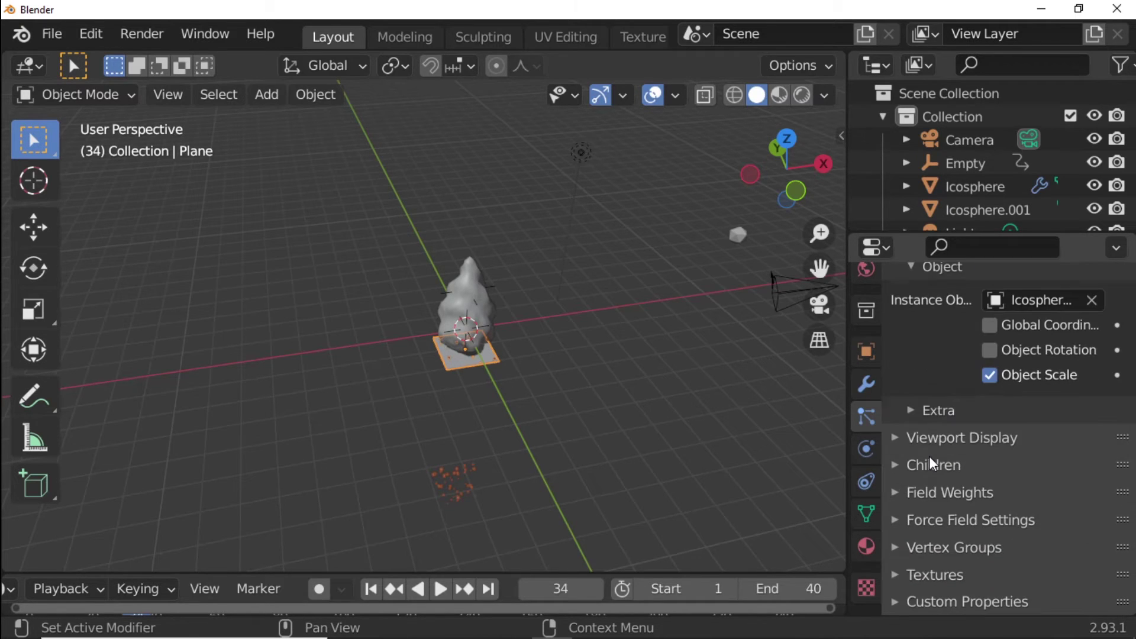
left_click(891, 494)
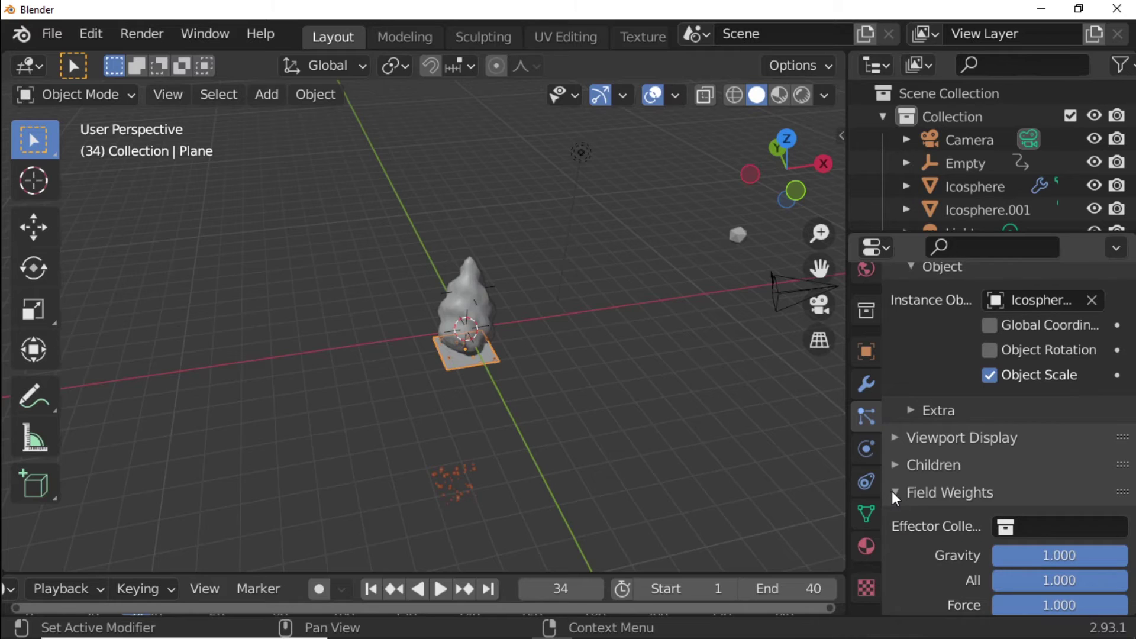
scroll(949, 533, "down", 1)
scroll(949, 533, "down", 2)
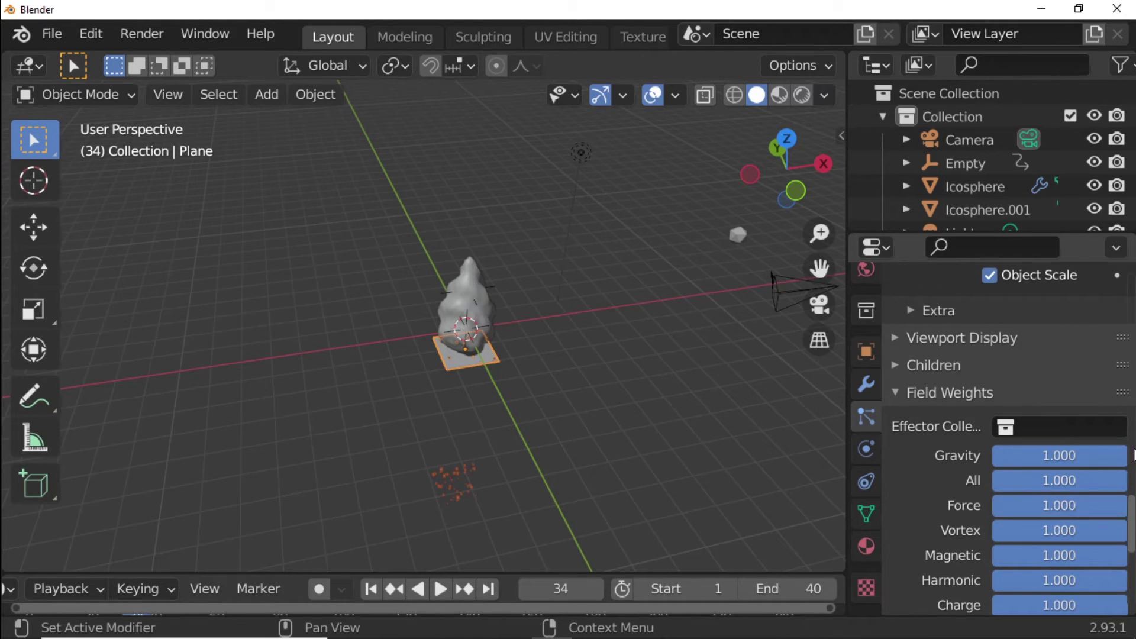
left_click_drag(1122, 456, 986, 460)
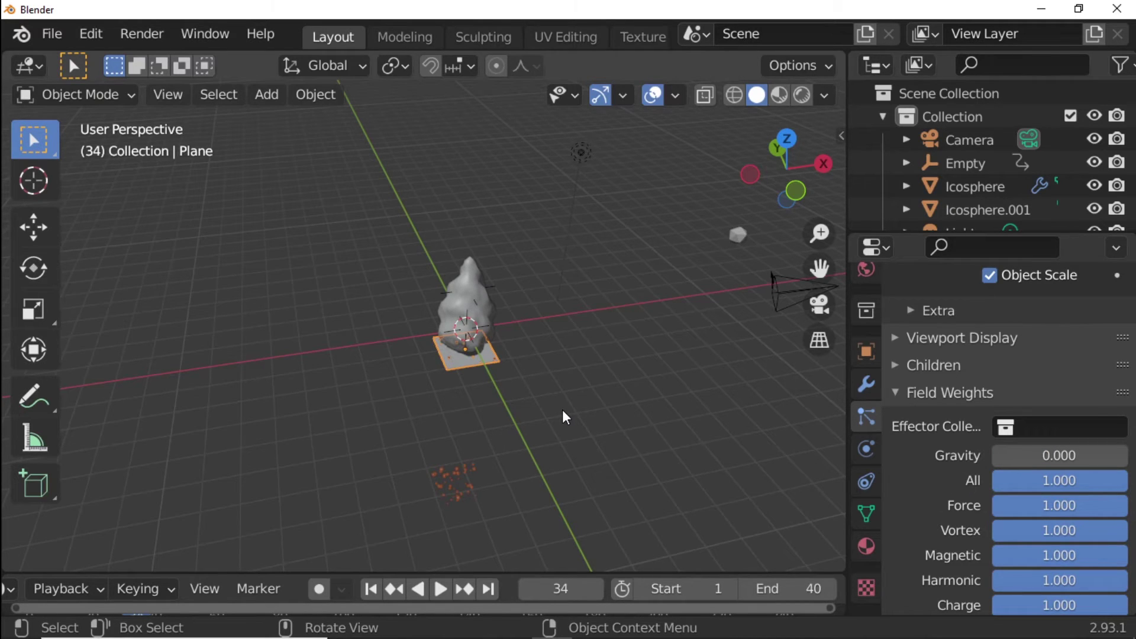
Step: Play back the particle animation, then switch to a top view
key("space")
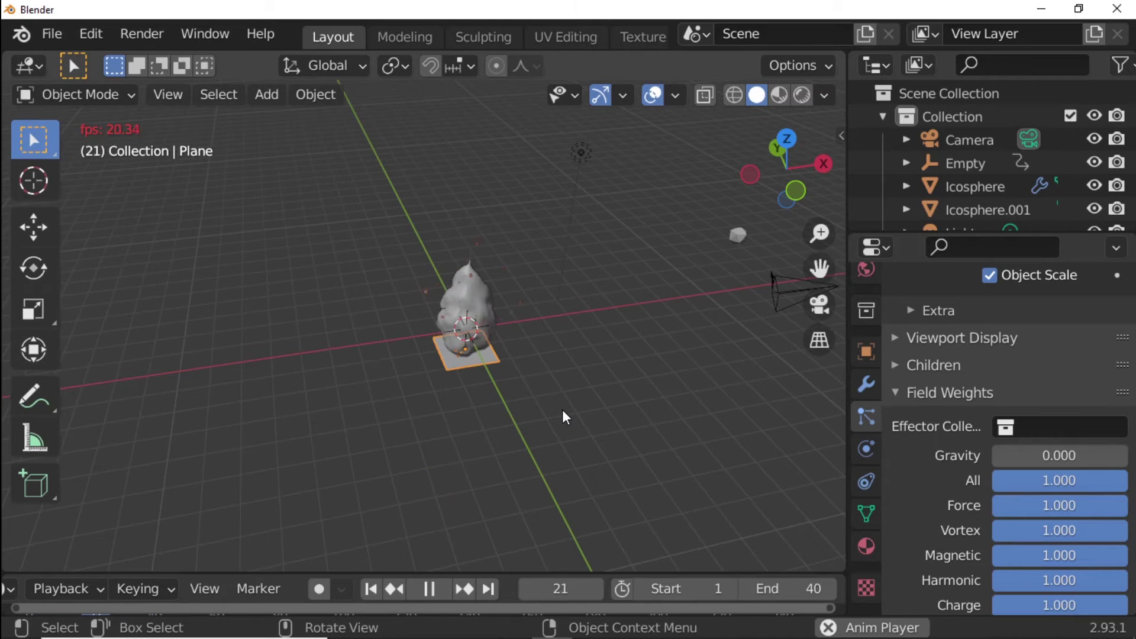
key("space")
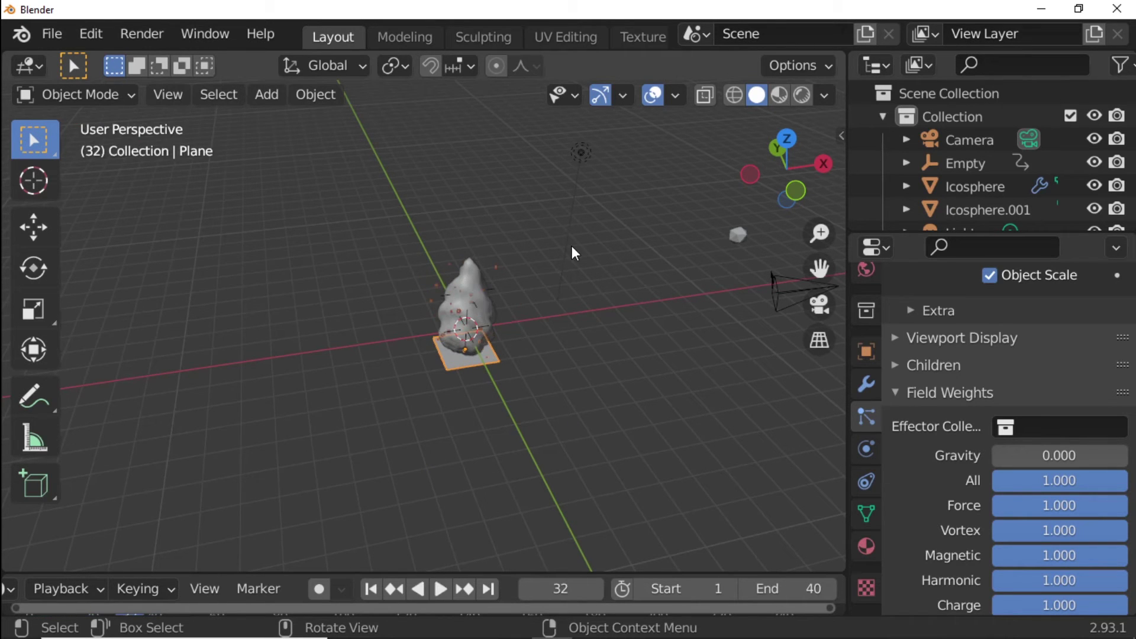
key("KP_5")
key("KP_1")
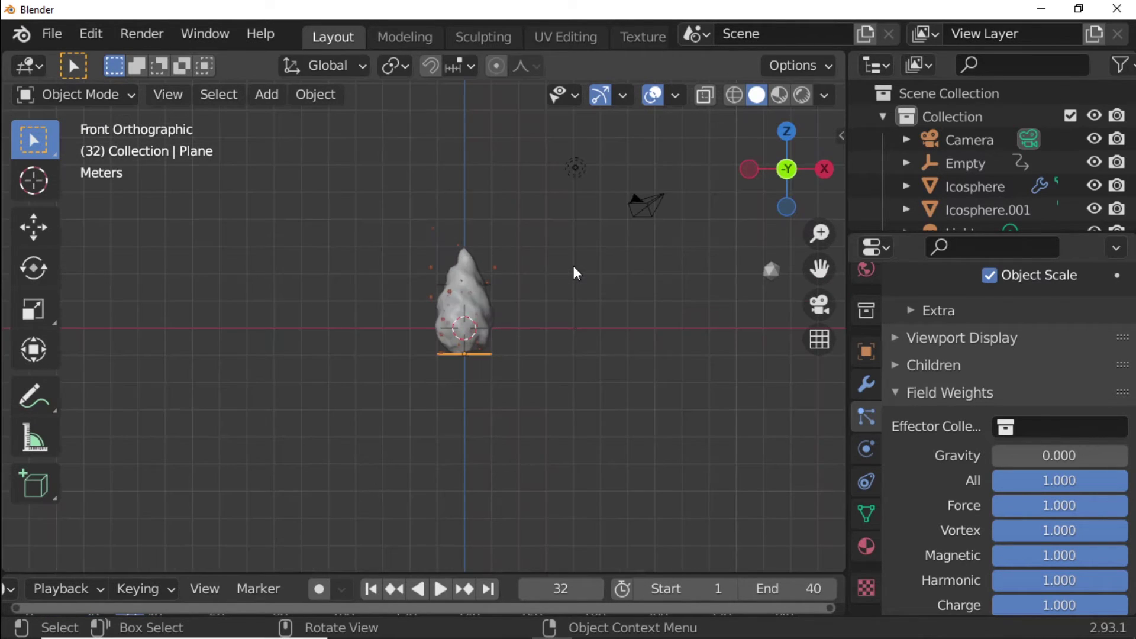
key("grave")
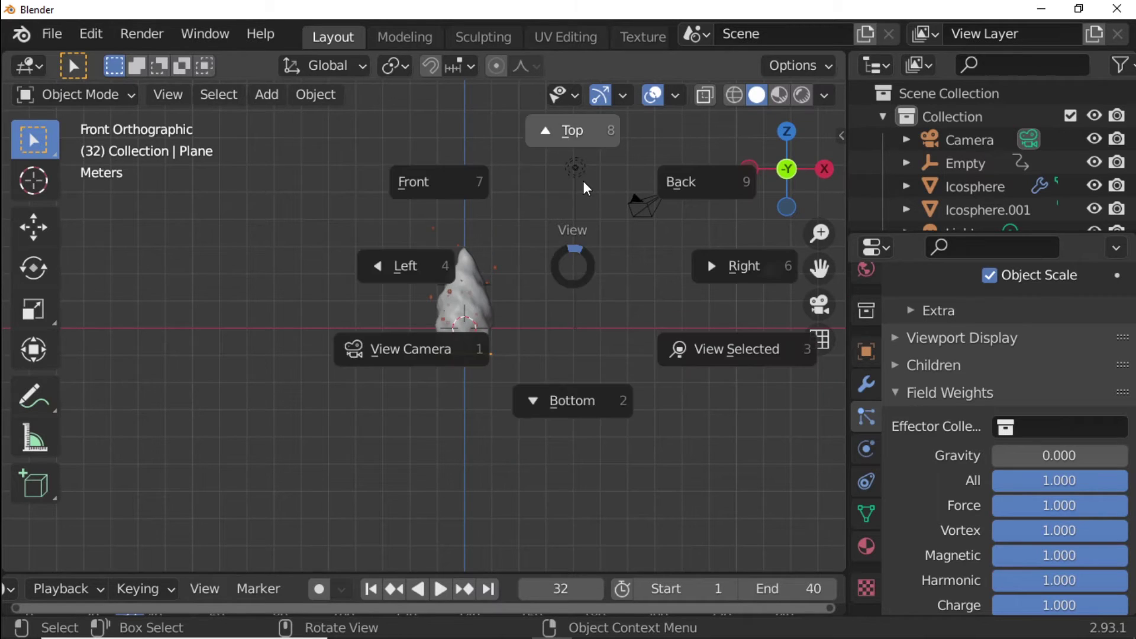
left_click(581, 195)
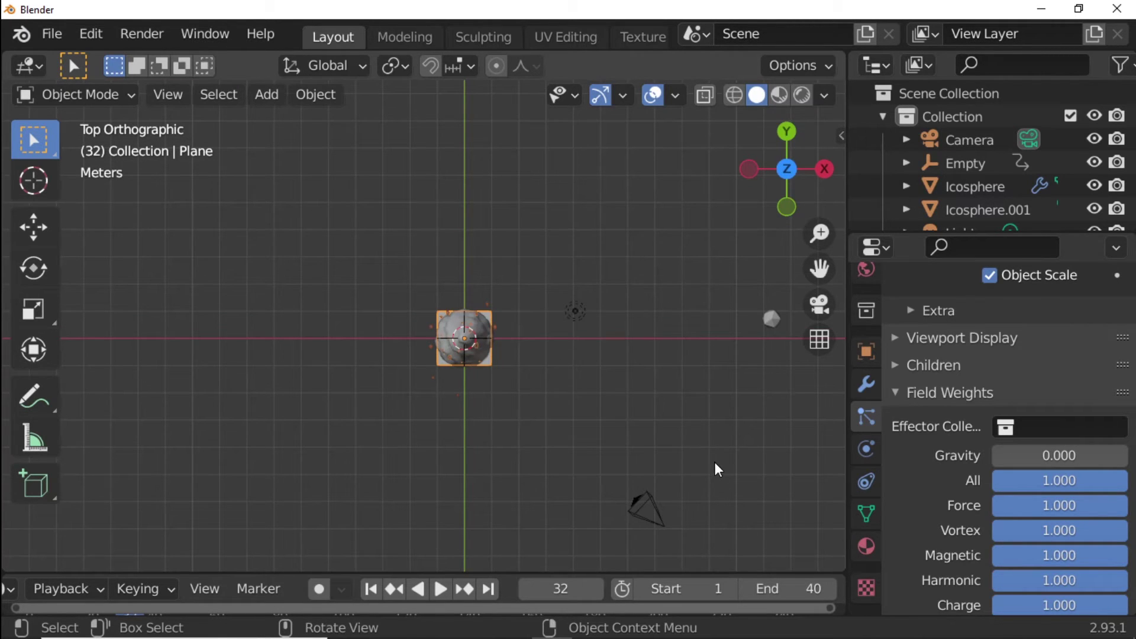
Step: Scale the emitter plane down to about 0.95 and replay the animation
key("s")
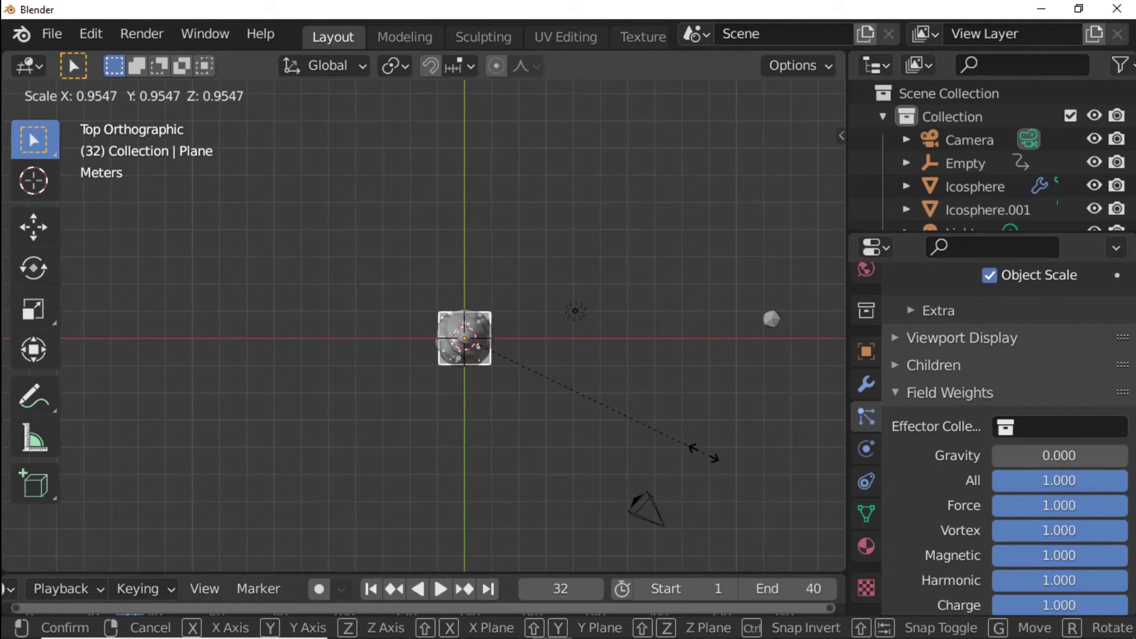
left_click(657, 452)
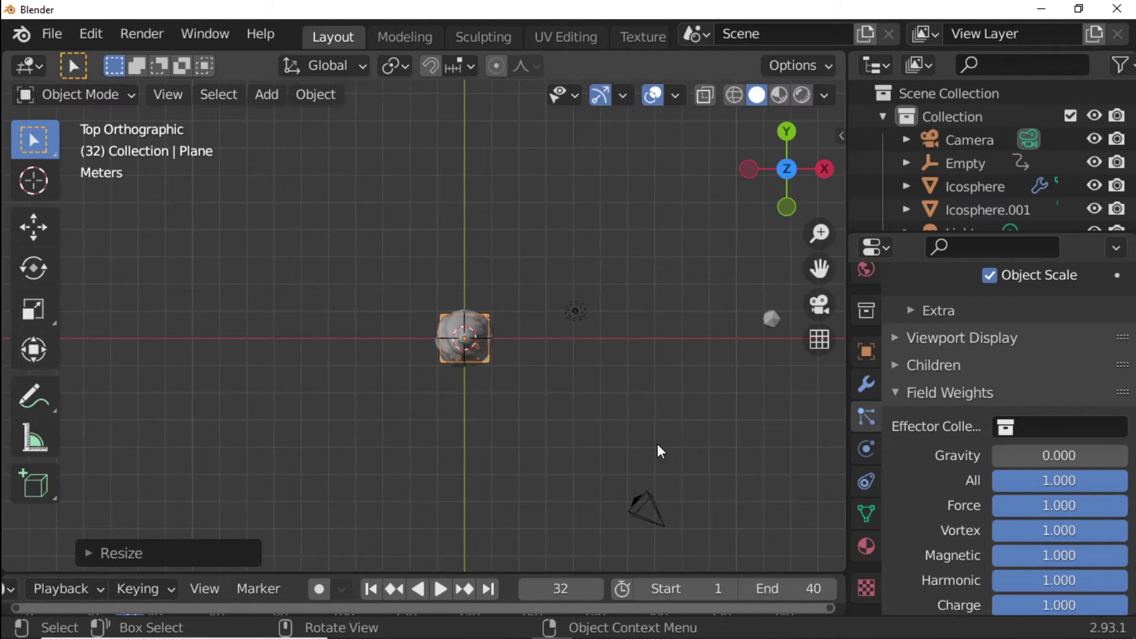
middle_click_drag(632, 396, 632, 253)
key("space")
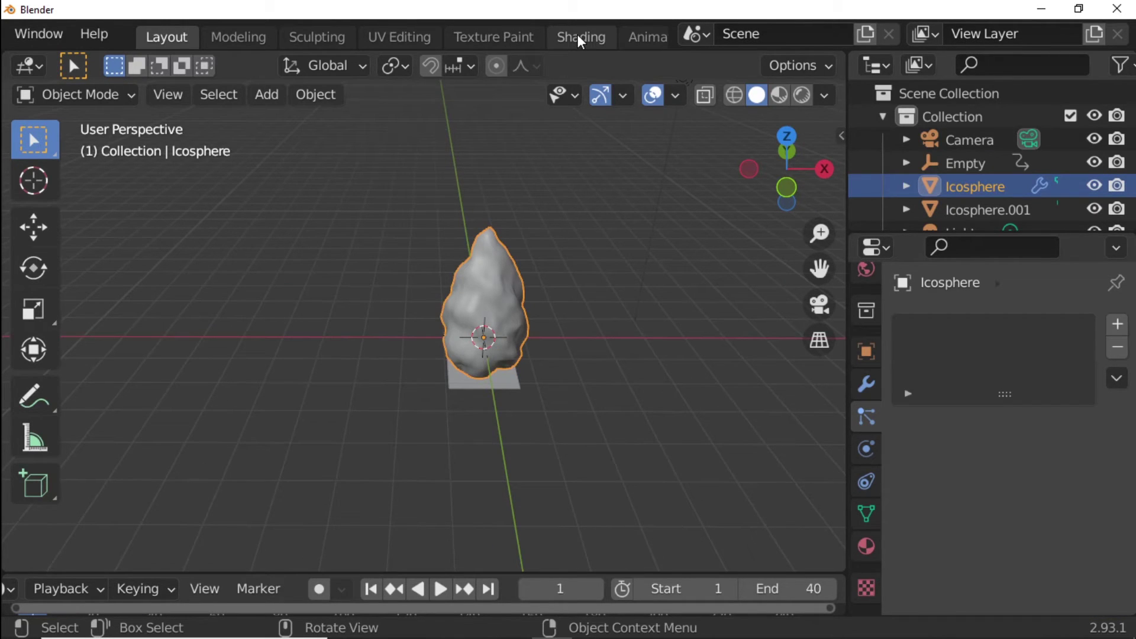
Step: In the Shading workspace, create a new material for the flame
left_click(578, 36)
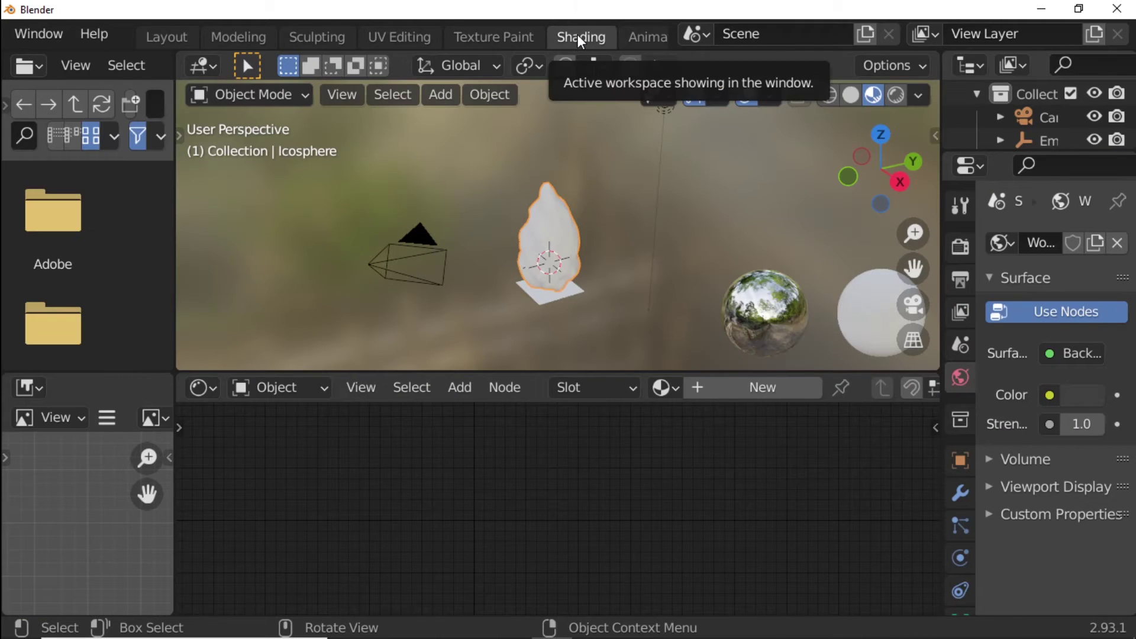
left_click(766, 383)
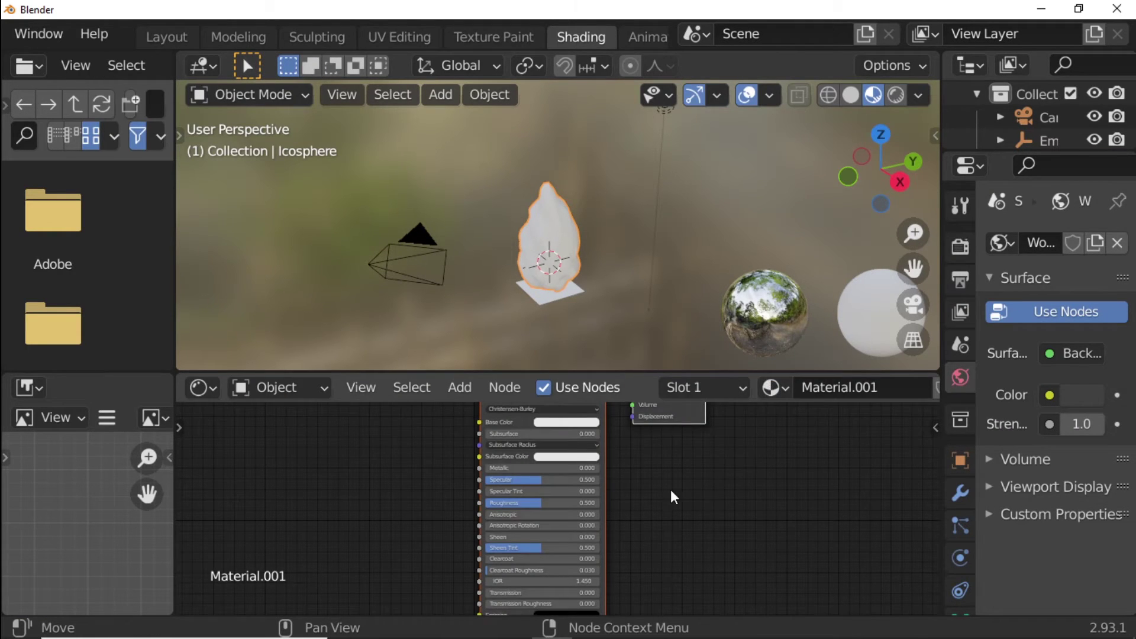
middle_click_drag(670, 489, 816, 545)
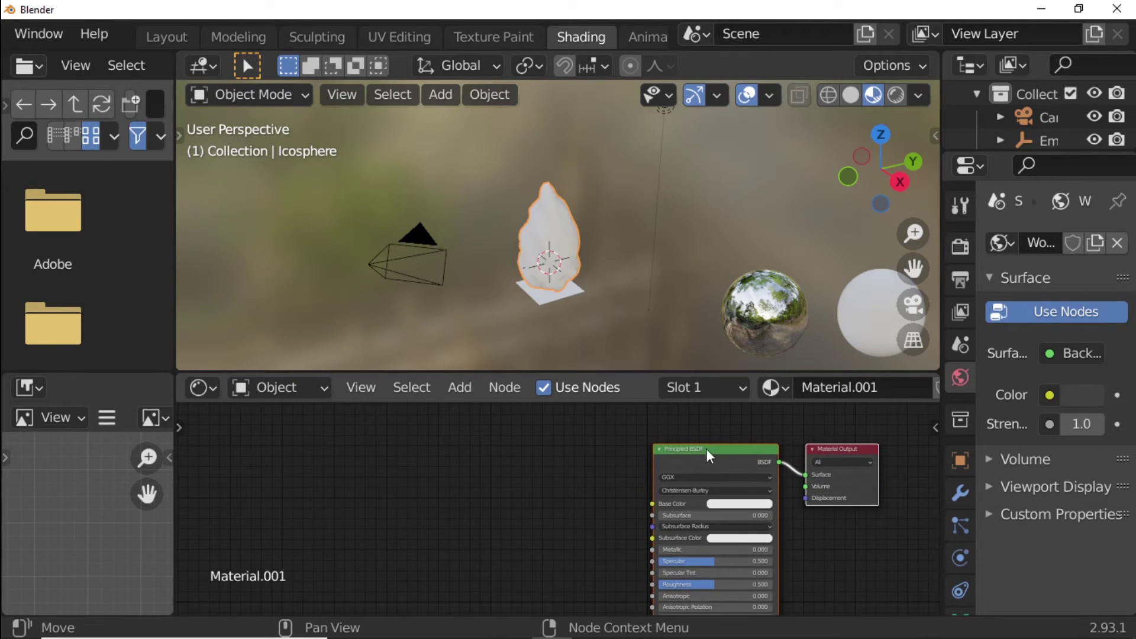
Step: Delete the Principled BSDF, leaving only Material Output, and enlarge the node editor
left_click(708, 462)
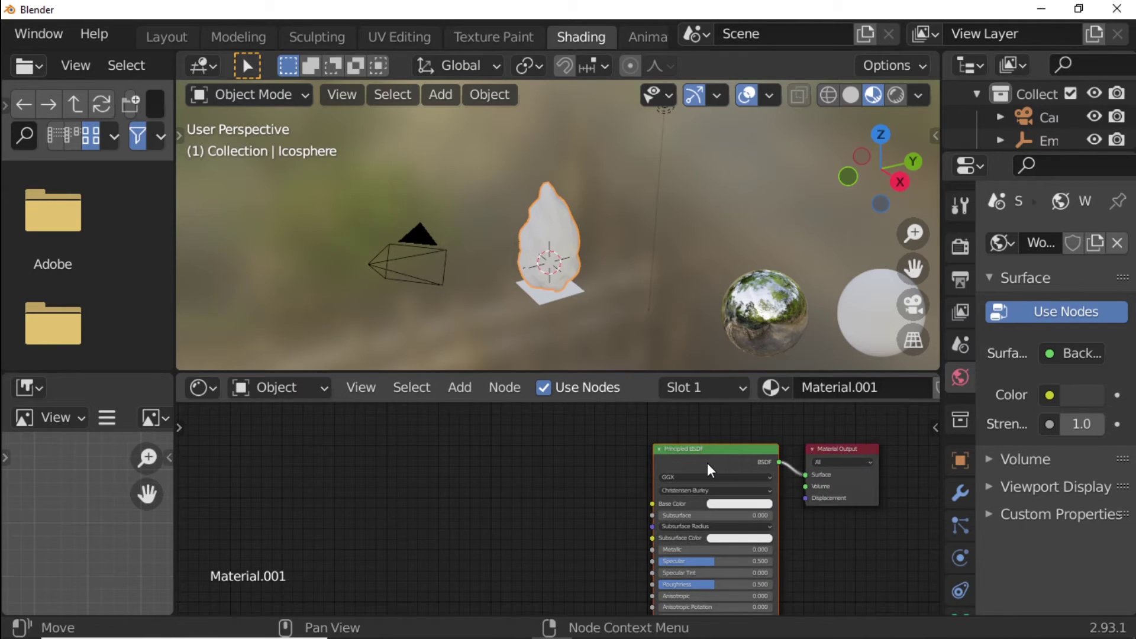
key("Delete")
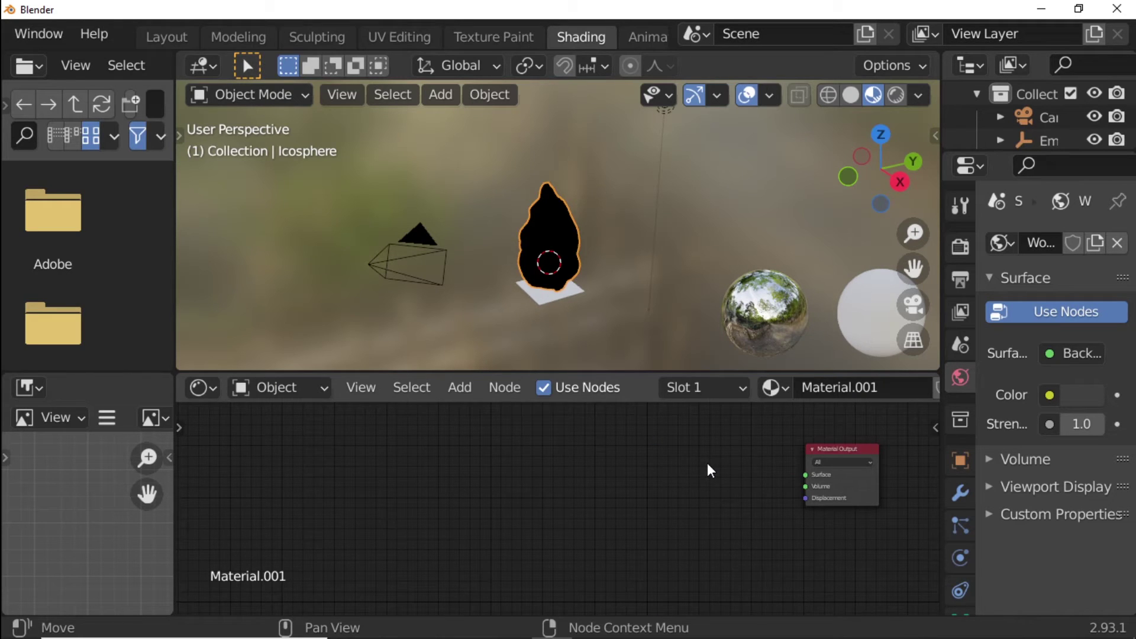
scroll(708, 463, "up", 1)
mouse_move(708, 463)
middle_mouse_down()
mouse_move(727, 504)
mouse_move(772, 479)
mouse_move(747, 491)
middle_mouse_up()
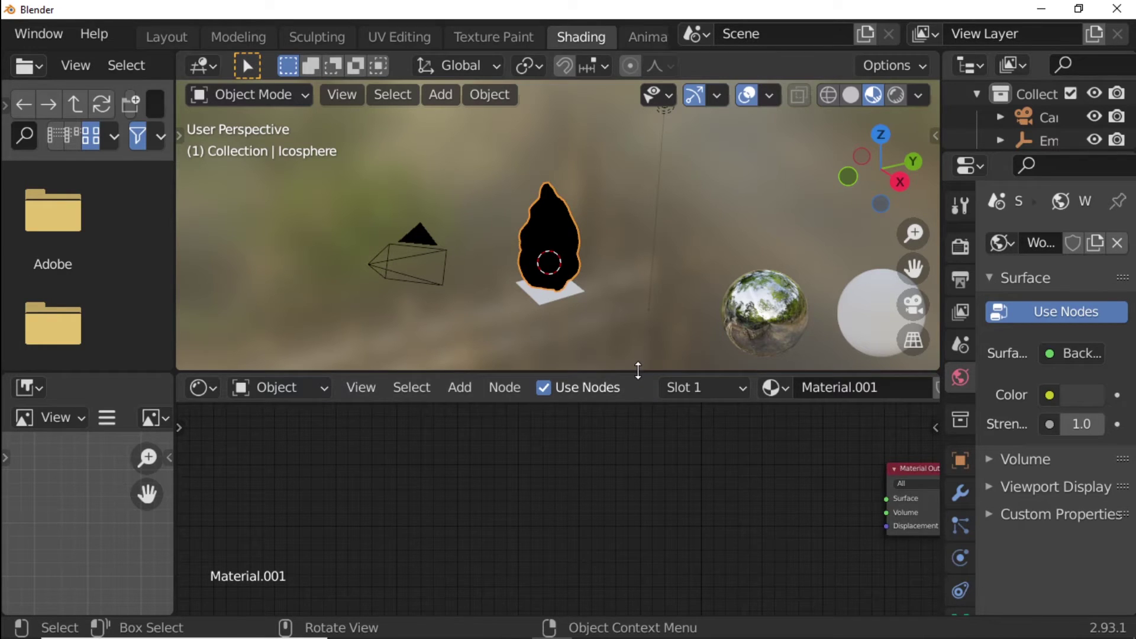
left_click_drag(638, 368, 639, 335)
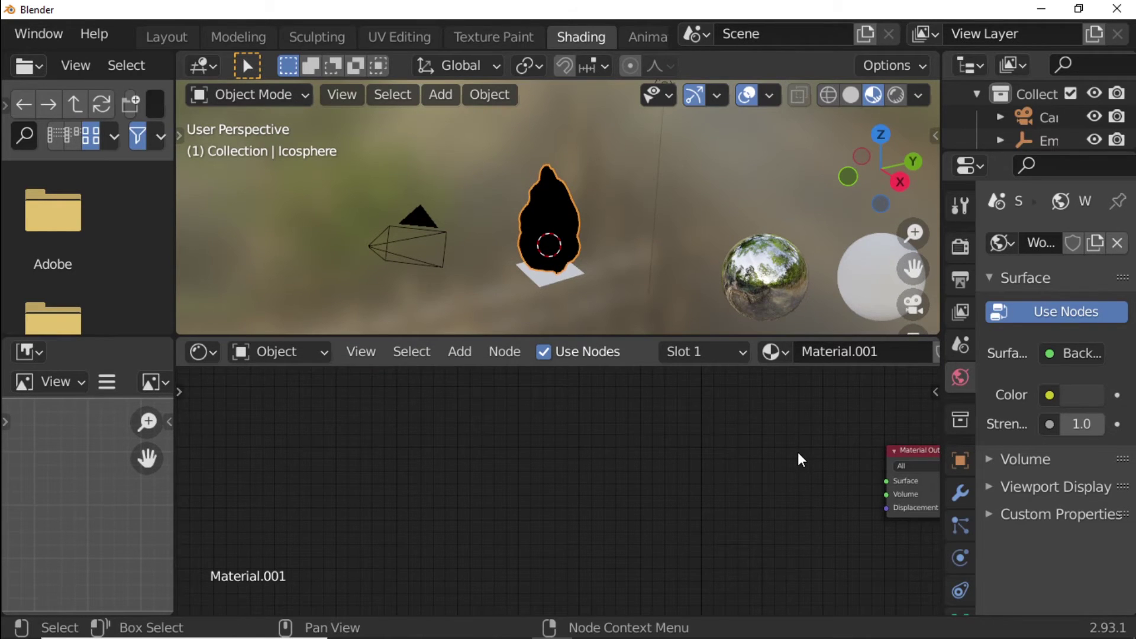
middle_click_drag(791, 429, 710, 444)
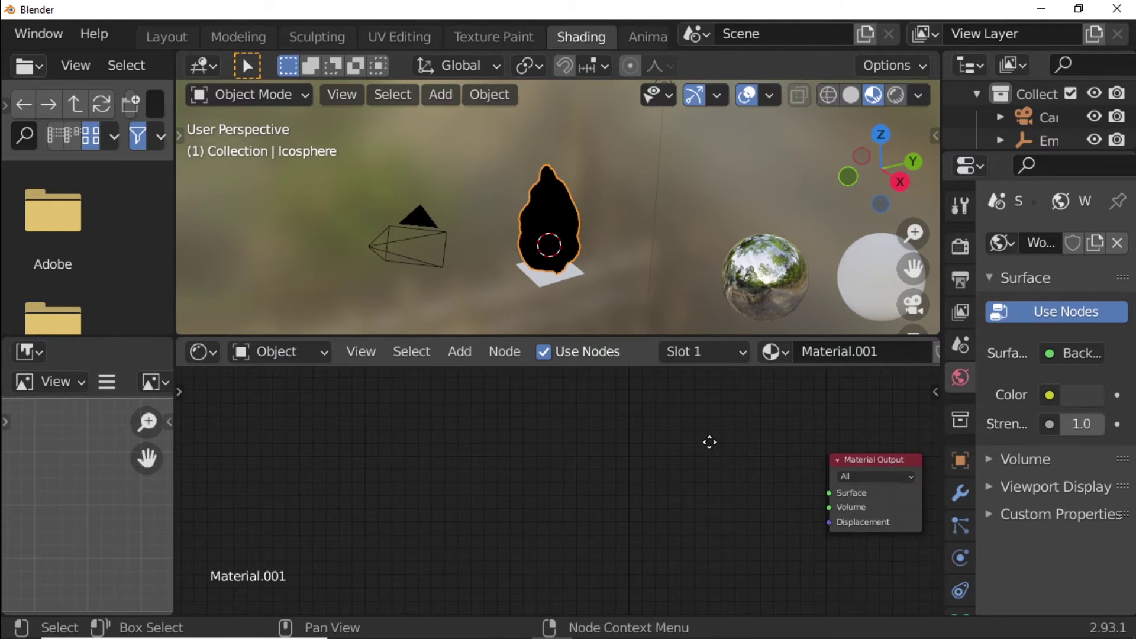
Step: Add a Mix Shader and connect it to the Material Output Surface
left_click(461, 353)
left_click(648, 393)
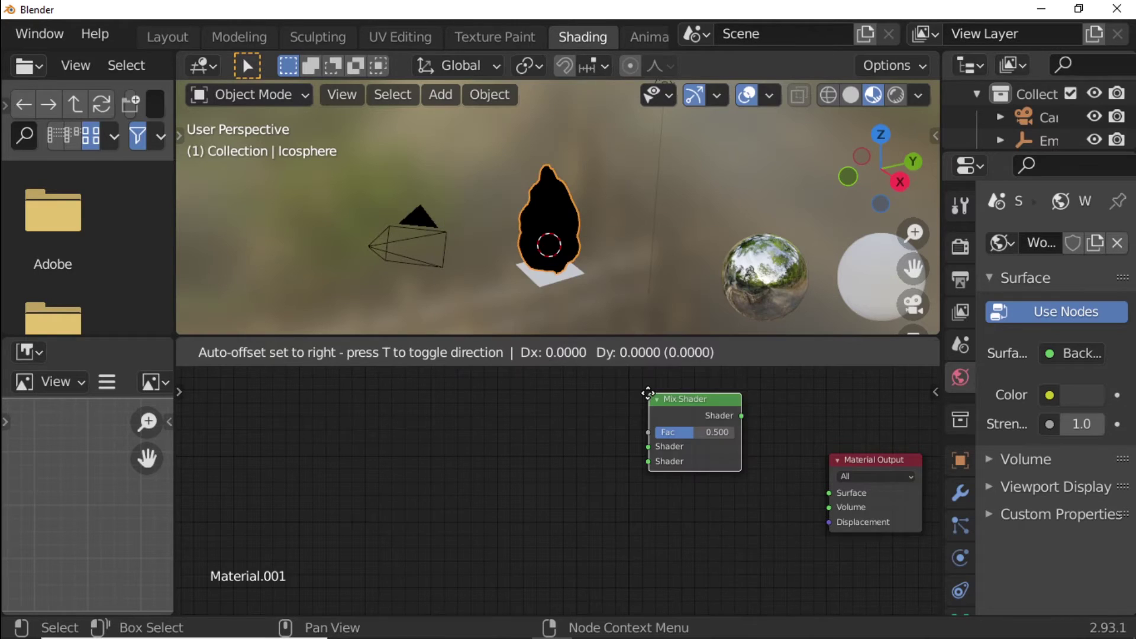
left_click(691, 468)
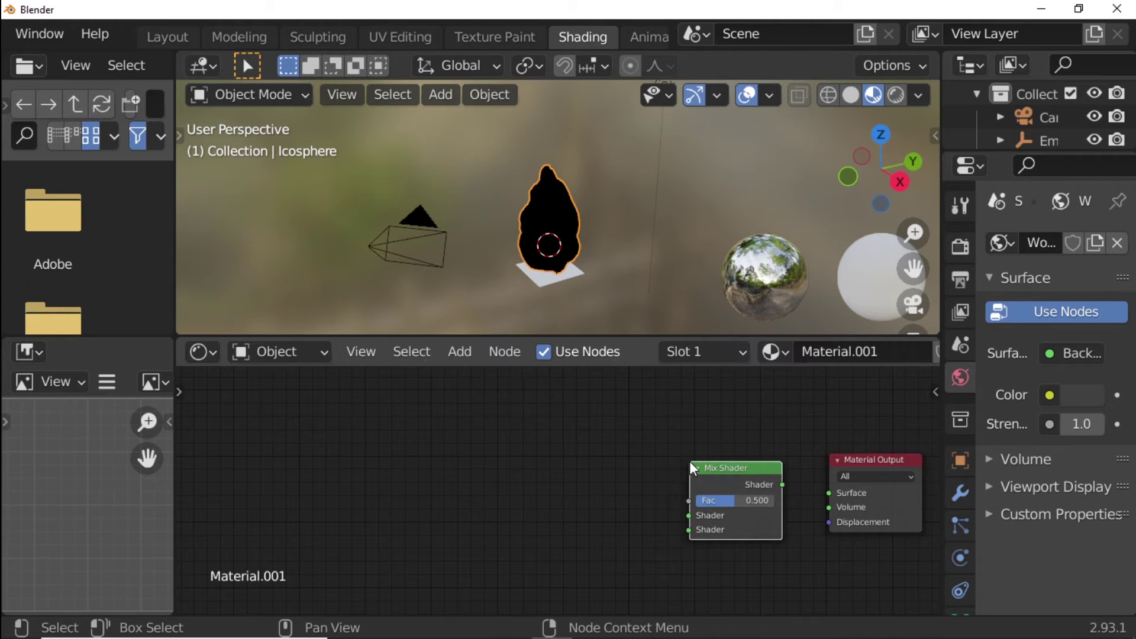
left_click_drag(782, 486, 836, 498)
middle_click_drag(592, 444, 666, 457)
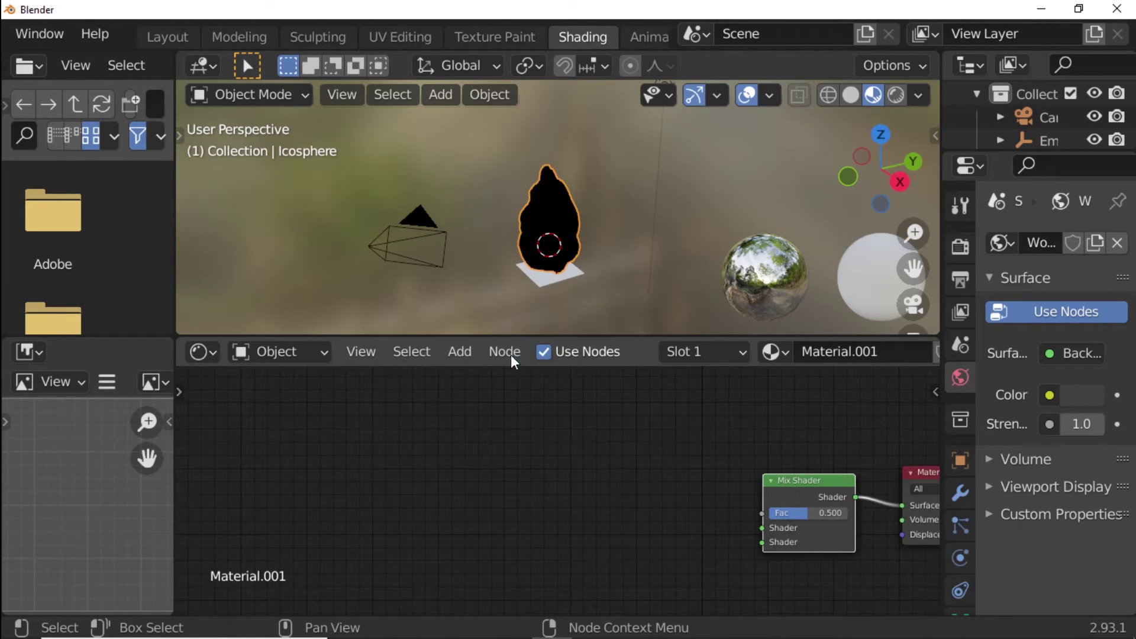
Step: Add a Layer Weight node placed above the Mix Shader
left_click(449, 357)
mouse_move(489, 291)
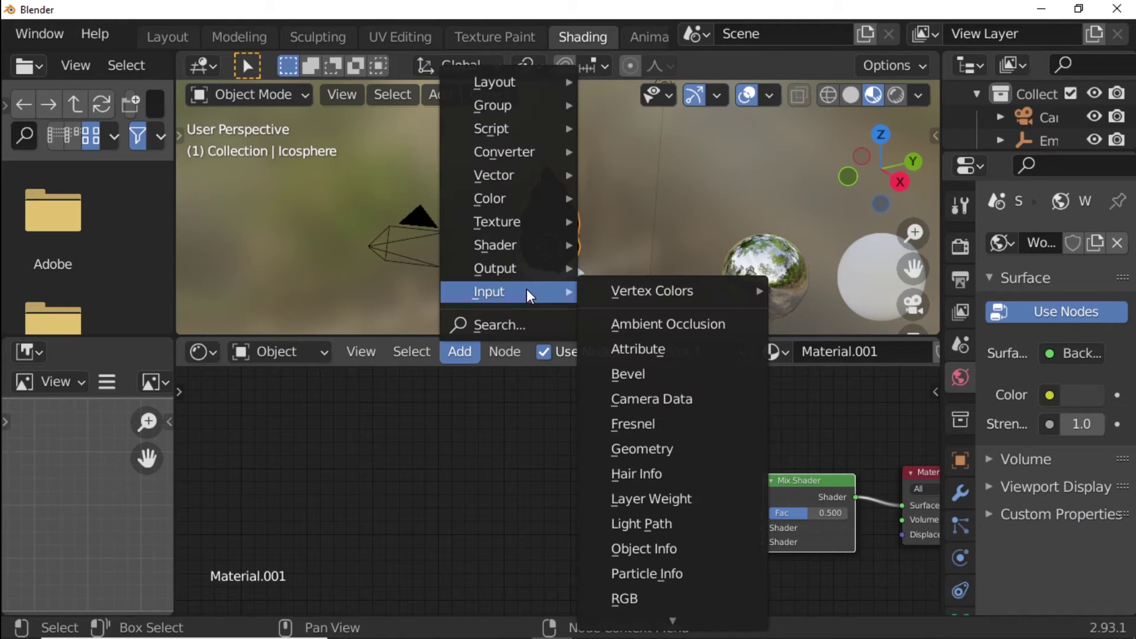
left_click(670, 495)
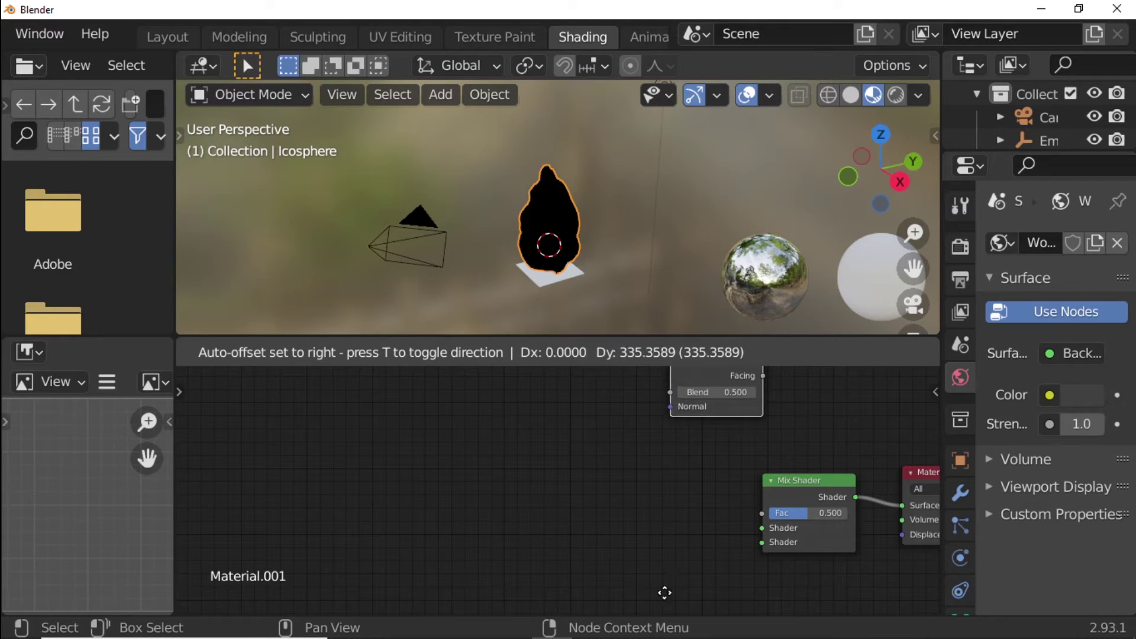
left_click(646, 592)
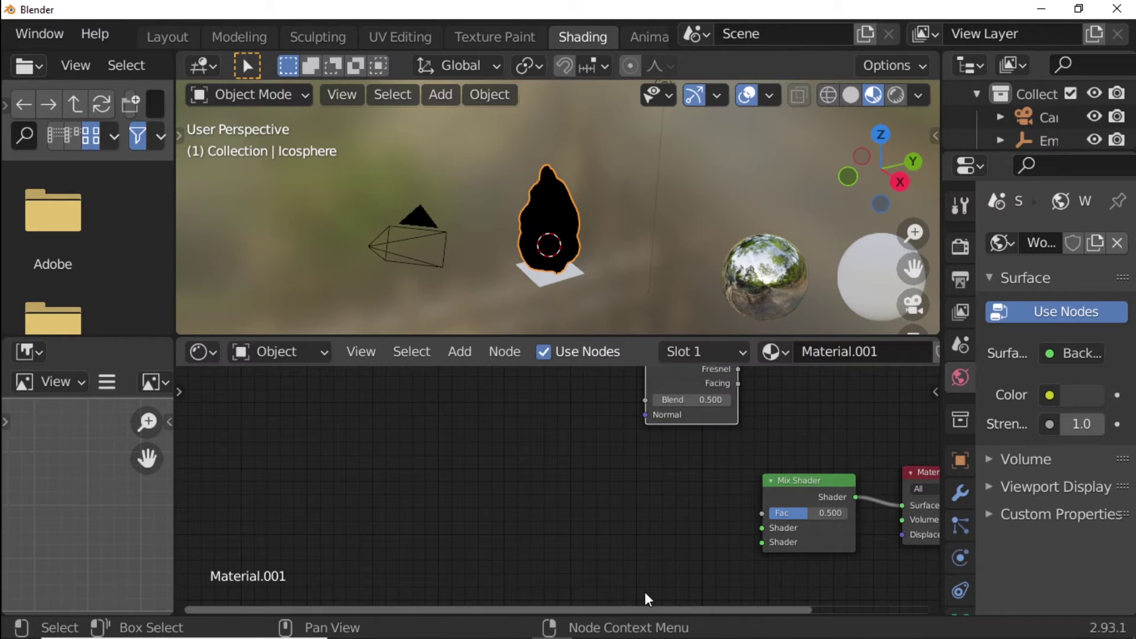
left_click(463, 363)
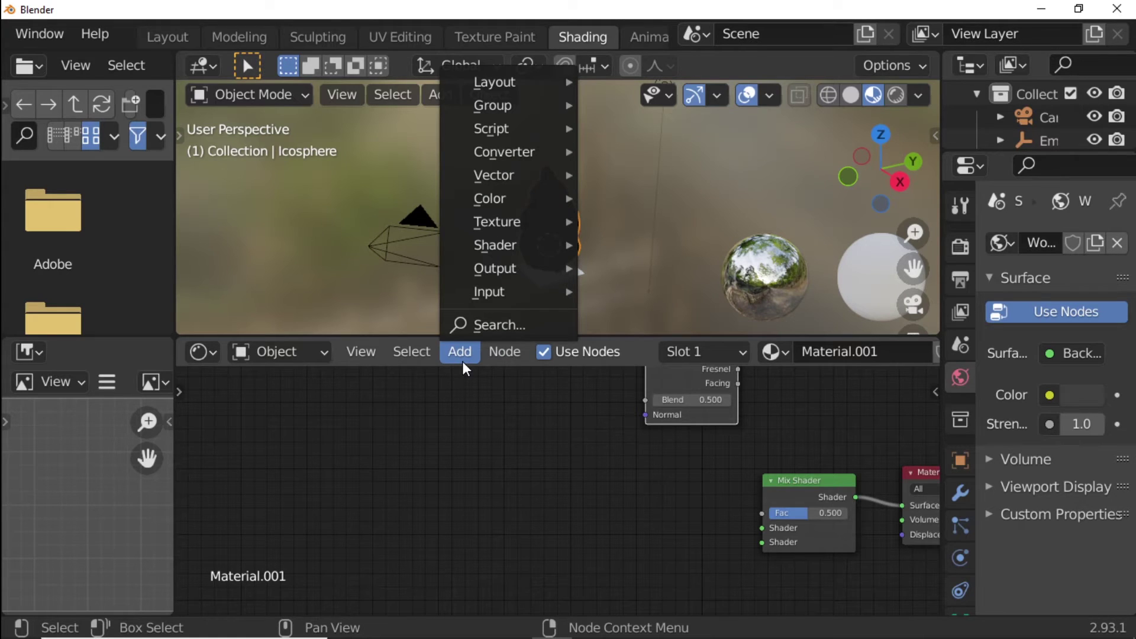
mouse_move(495, 245)
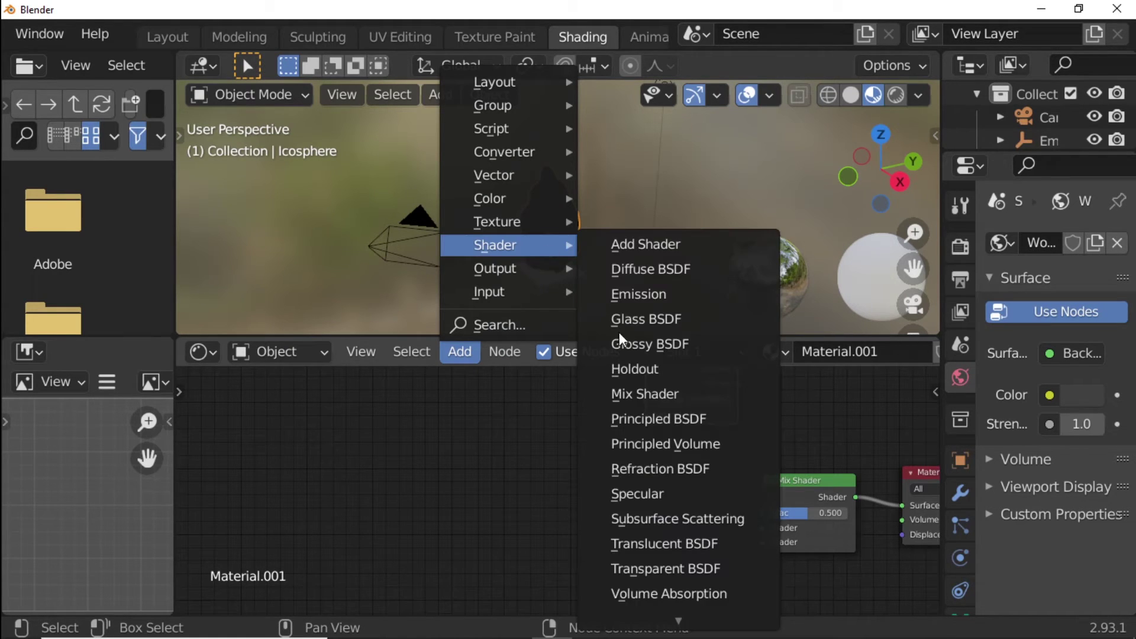
Step: Add a second Mix Shader and a Transparent BSDF node to the tree
left_click(633, 395)
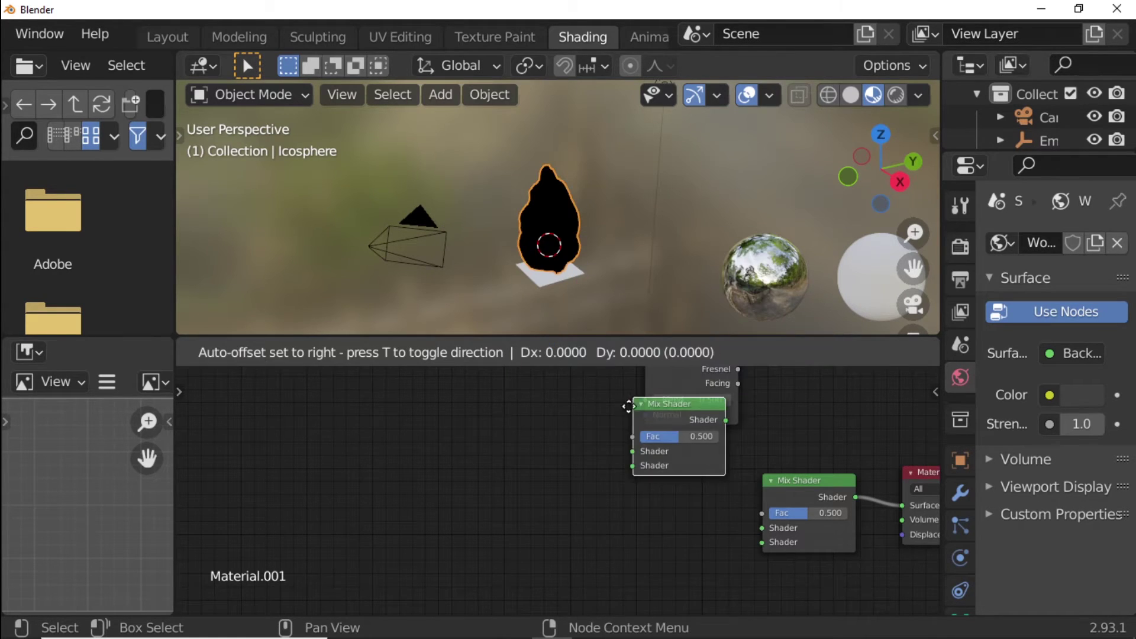
left_click(637, 470)
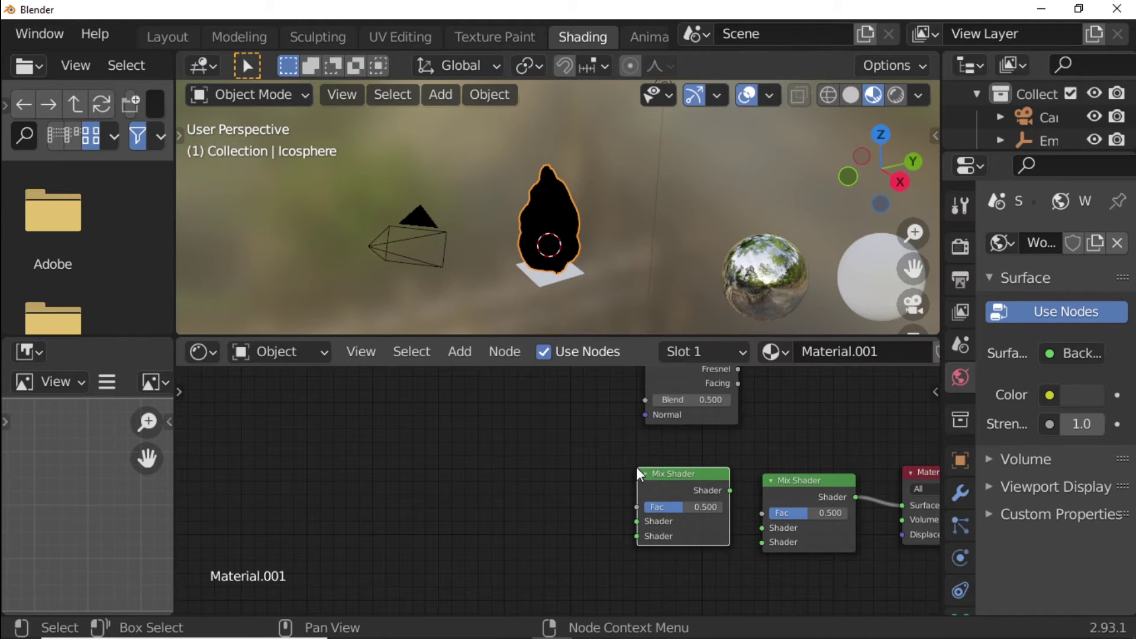
left_click(468, 359)
mouse_move(495, 245)
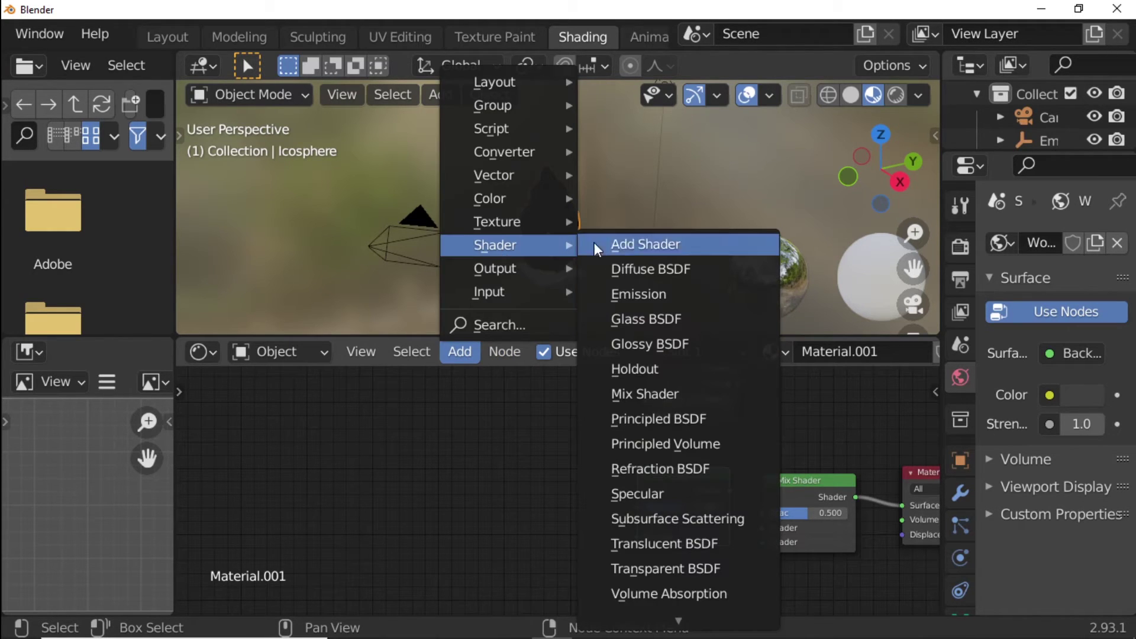
left_click(671, 567)
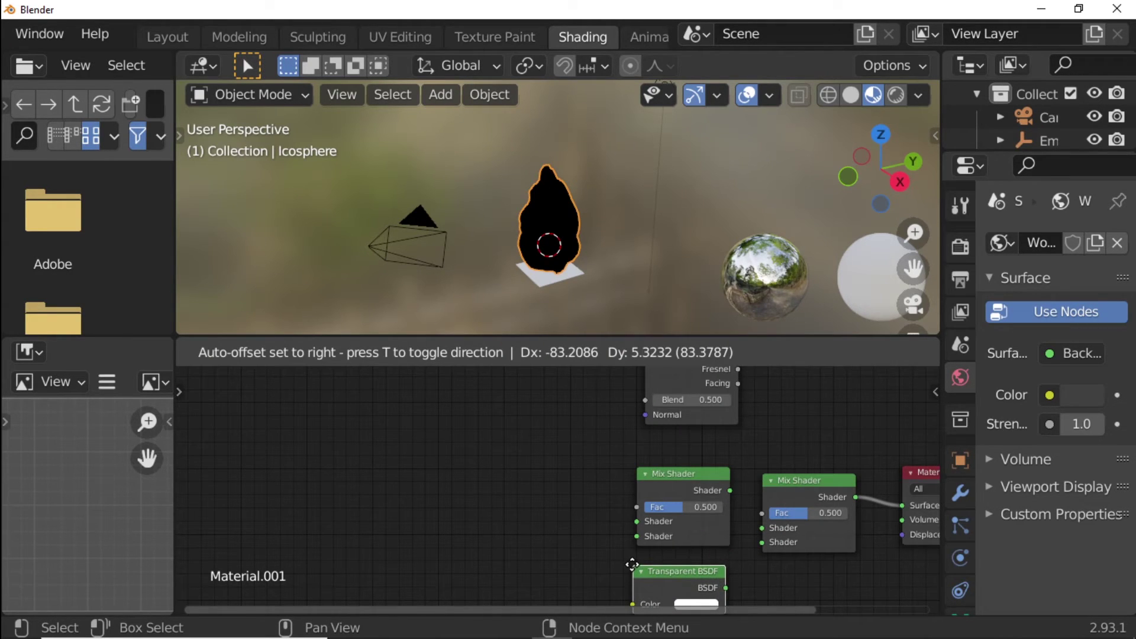
left_click(633, 564)
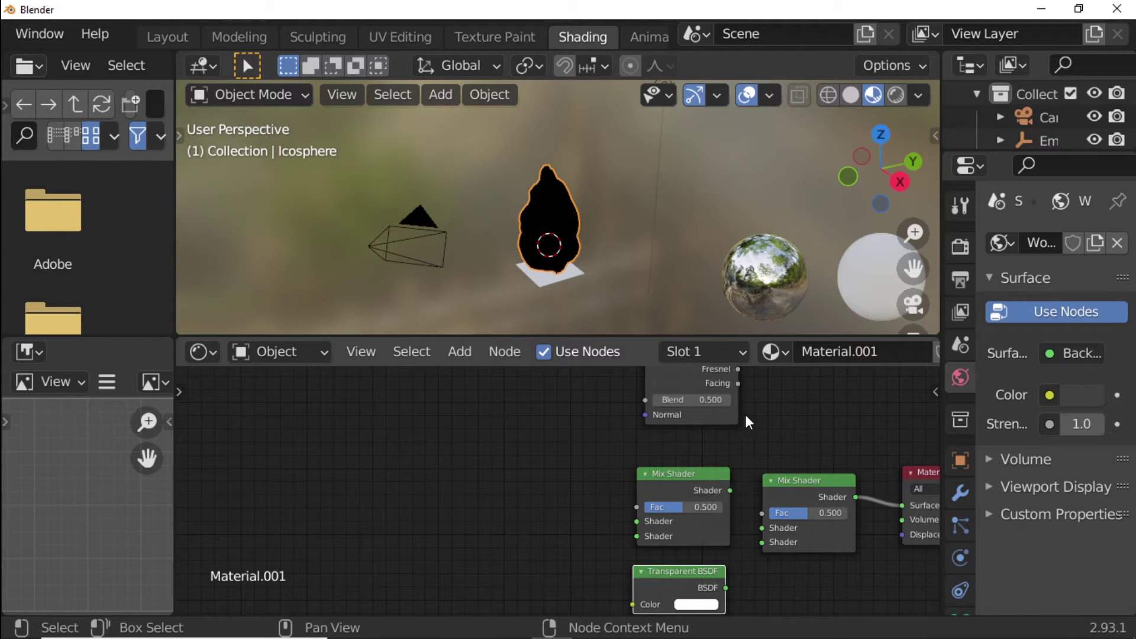
scroll(736, 430, "down", 1)
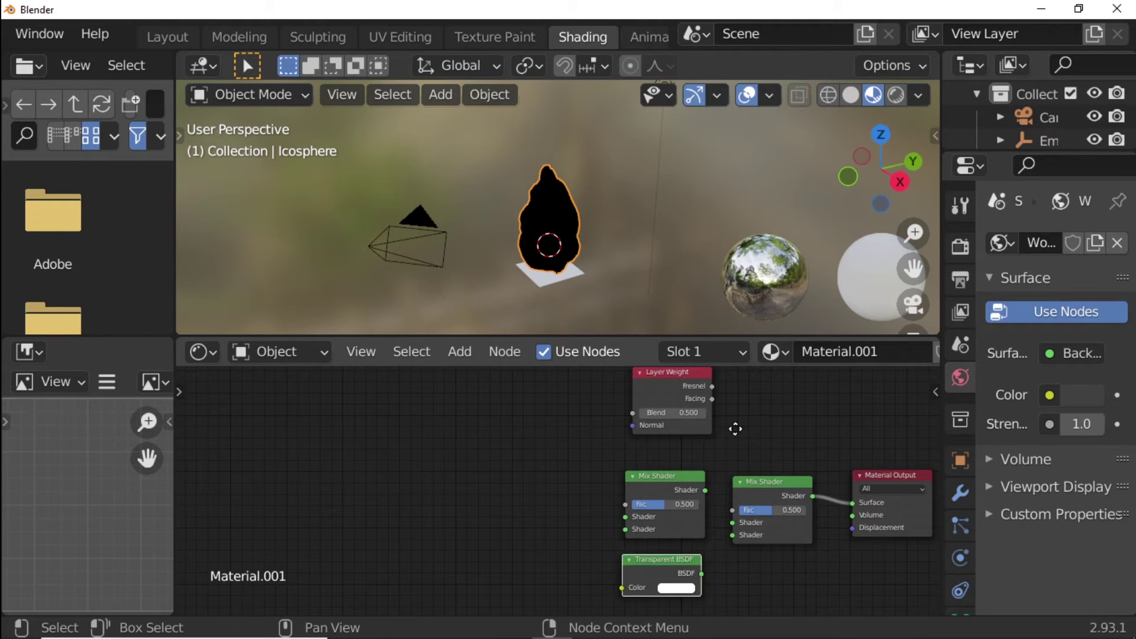
middle_click_drag(736, 431, 718, 458)
mouse_move(666, 402)
left_mouse_down()
mouse_move(657, 410)
mouse_move(734, 535)
mouse_move(790, 502)
left_mouse_up()
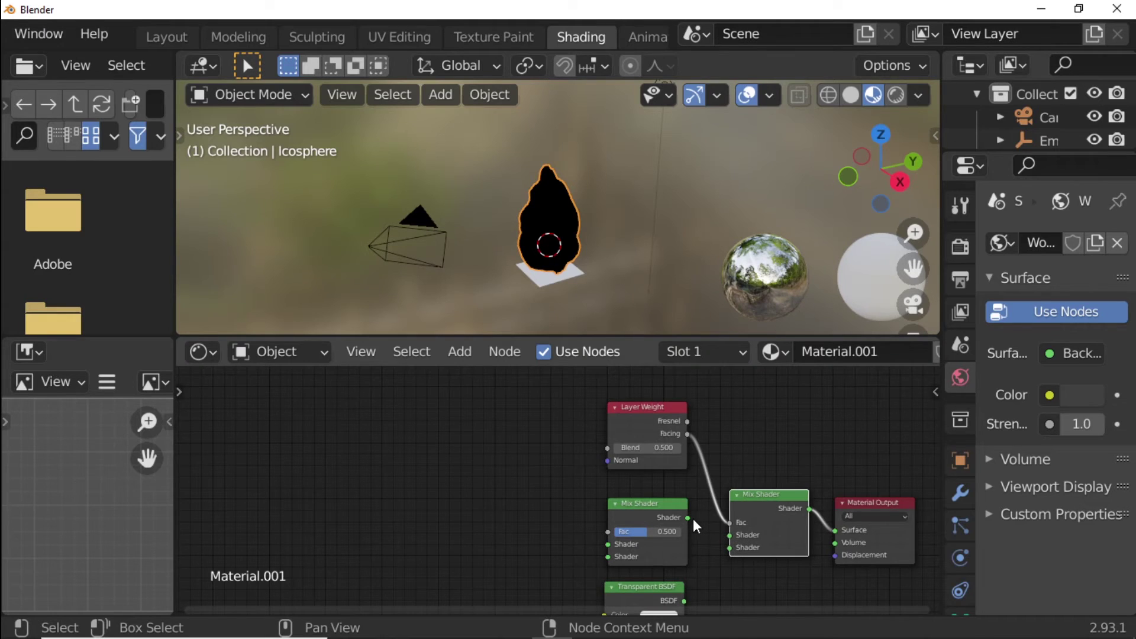
Step: Wire the first Mix Shader and the Transparent BSDF into the second Mix Shader
left_click_drag(687, 518, 744, 534)
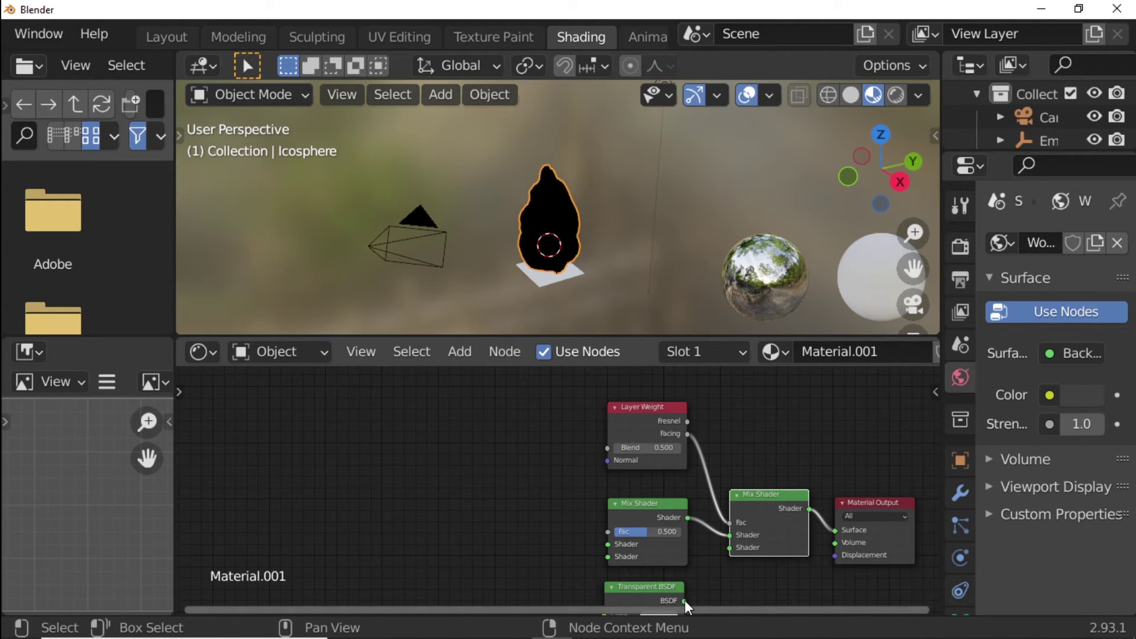
left_click_drag(684, 600, 733, 547)
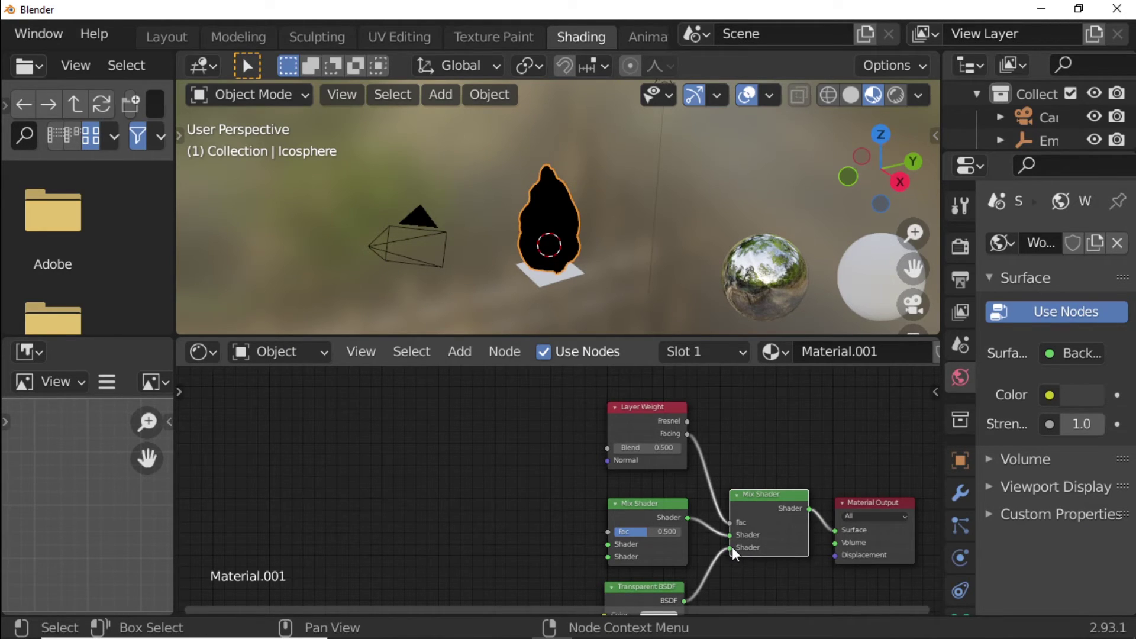
mouse_move(763, 445)
middle_mouse_down()
mouse_move(803, 397)
mouse_move(835, 413)
middle_mouse_up()
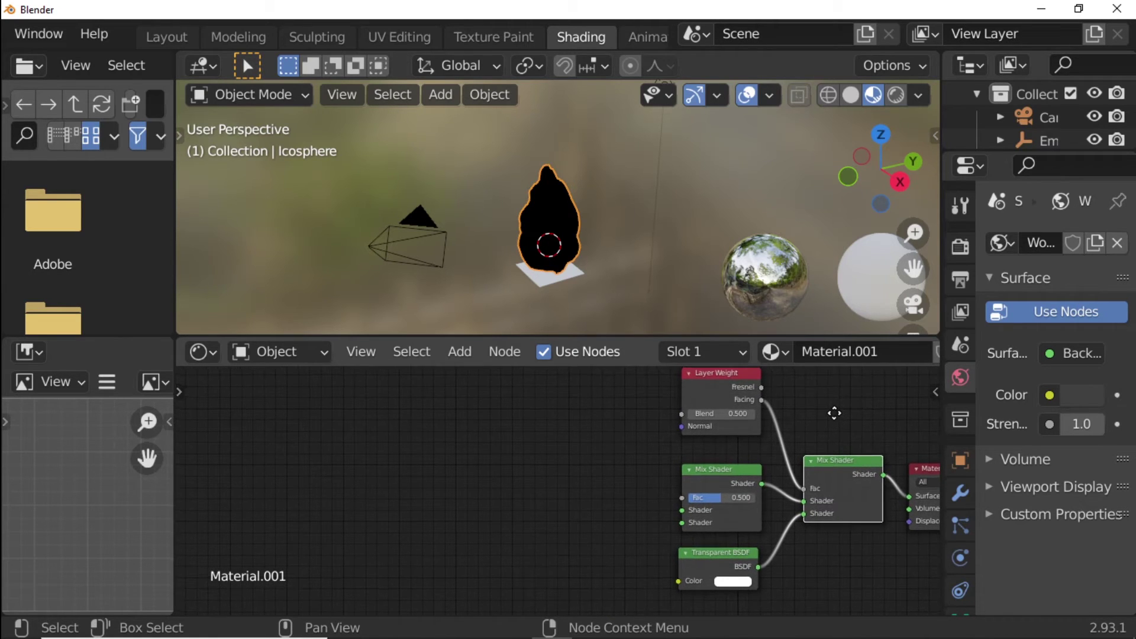
middle_click_drag(601, 454, 616, 471)
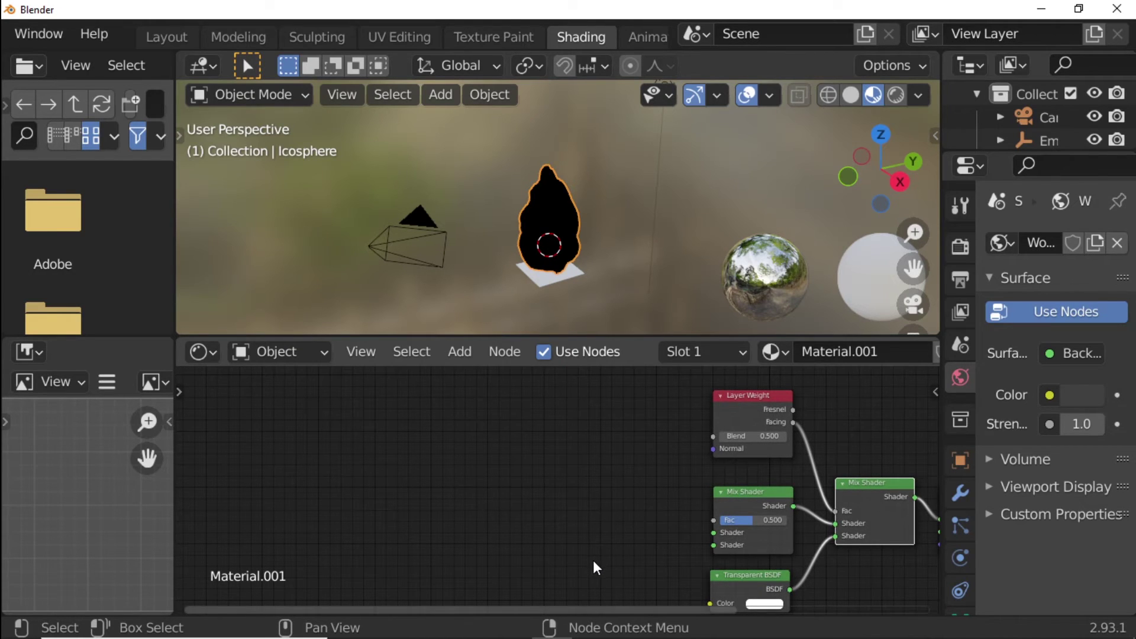
Step: Add a Math node set to Add above the mixers
left_click(465, 359)
mouse_move(504, 152)
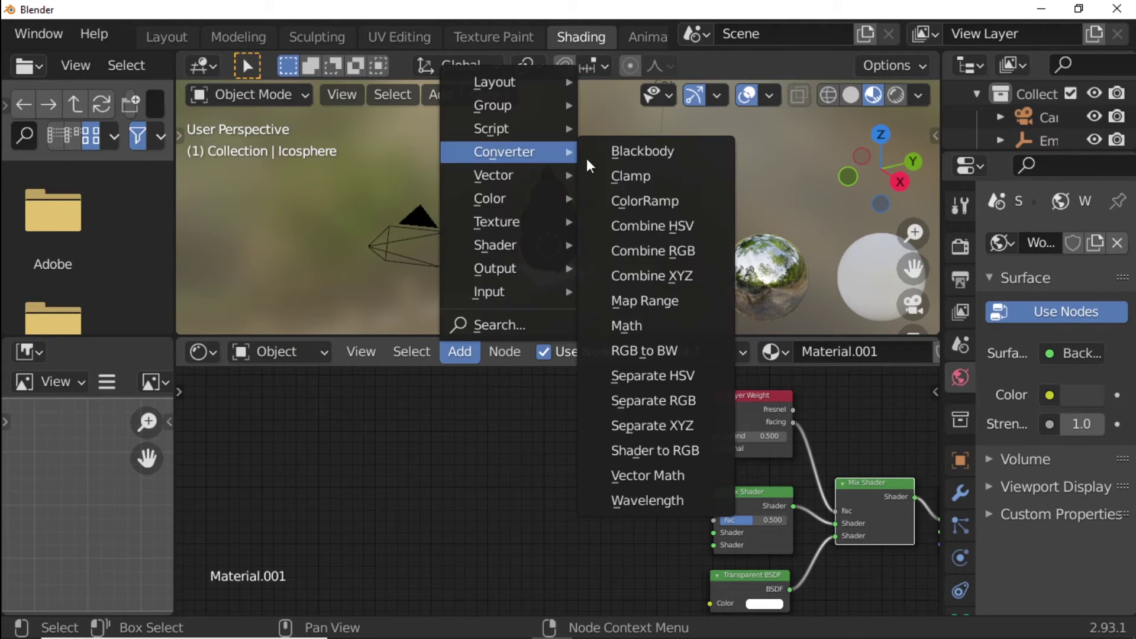
left_click(647, 332)
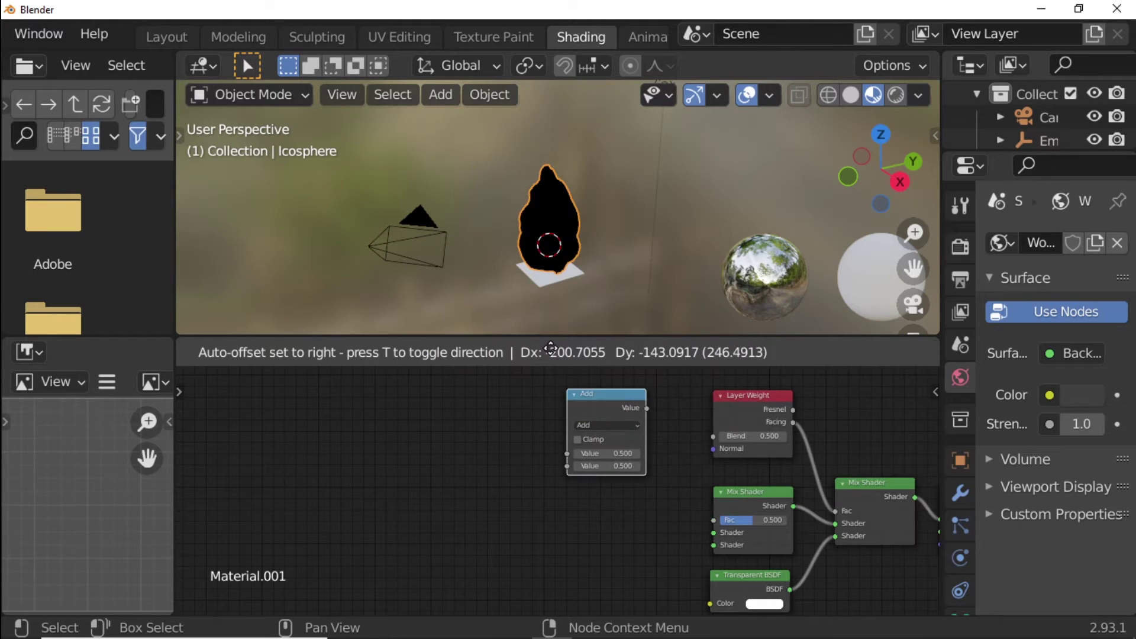
left_click(550, 316)
scroll(673, 460, "down", 1)
scroll(671, 460, "down", 1)
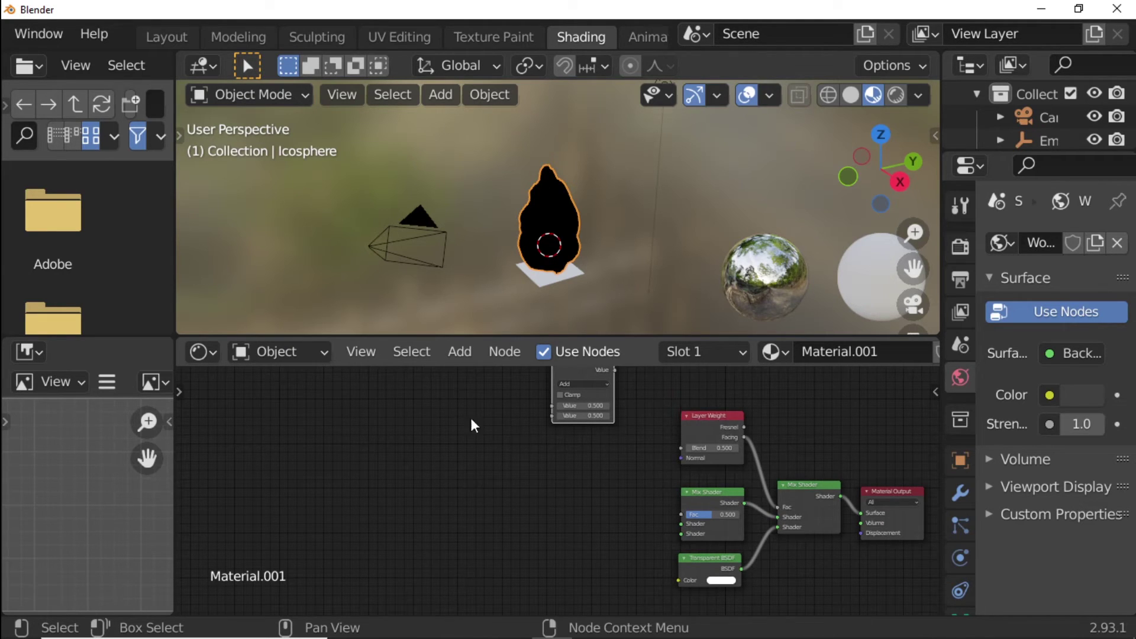
Step: Add an Emission node with another Transparent BSDF below it
left_click(451, 352)
mouse_move(495, 245)
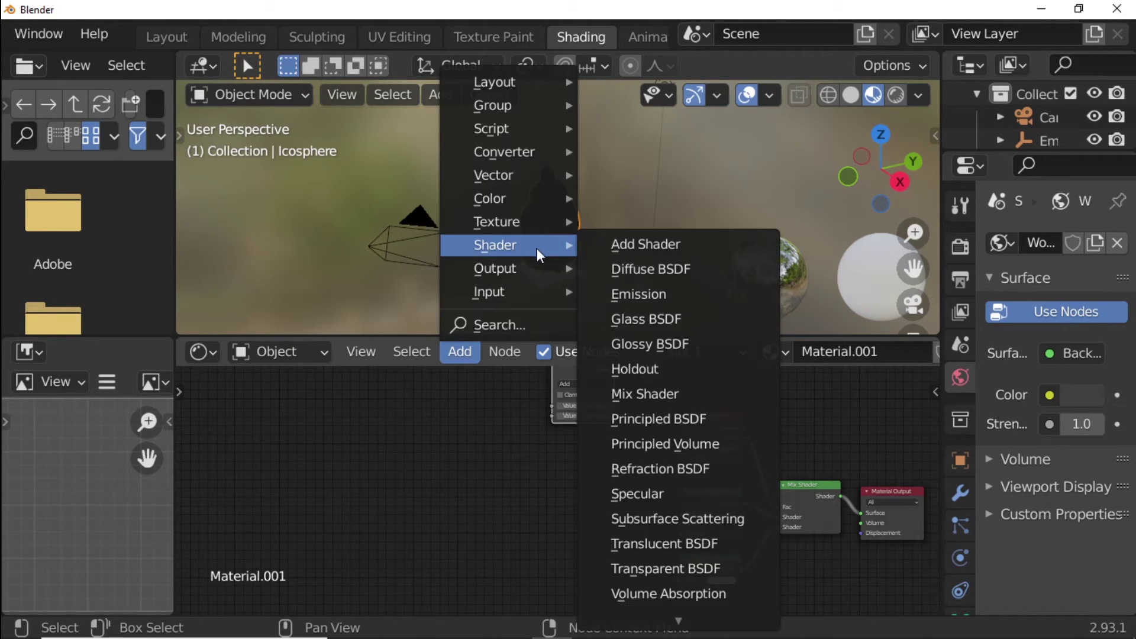
left_click(651, 296)
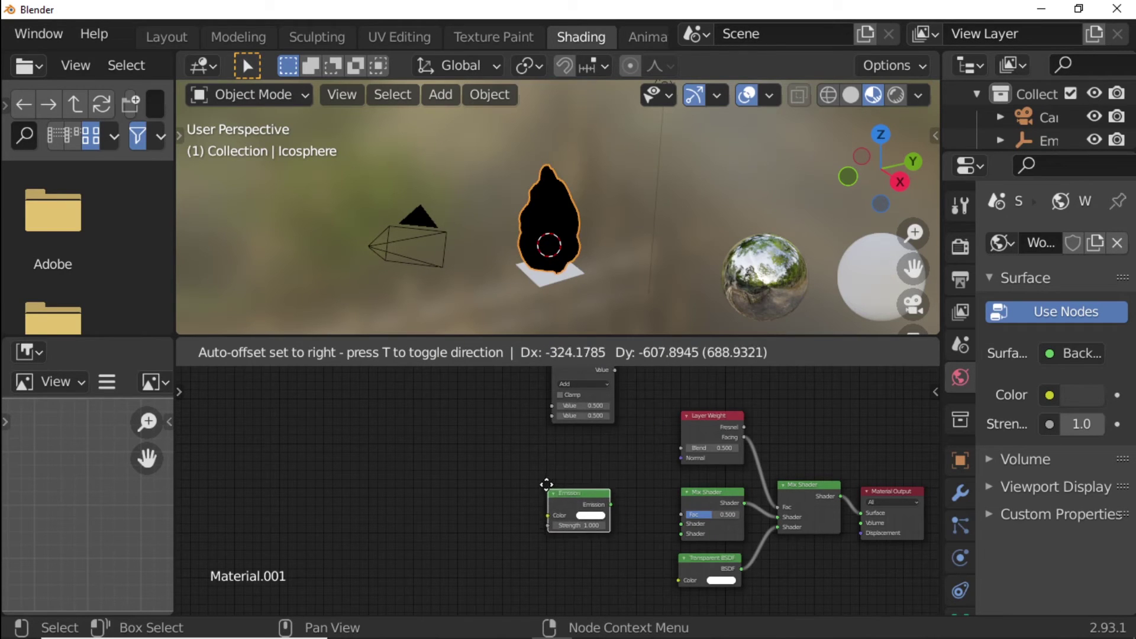
left_click(547, 485)
left_click(471, 353)
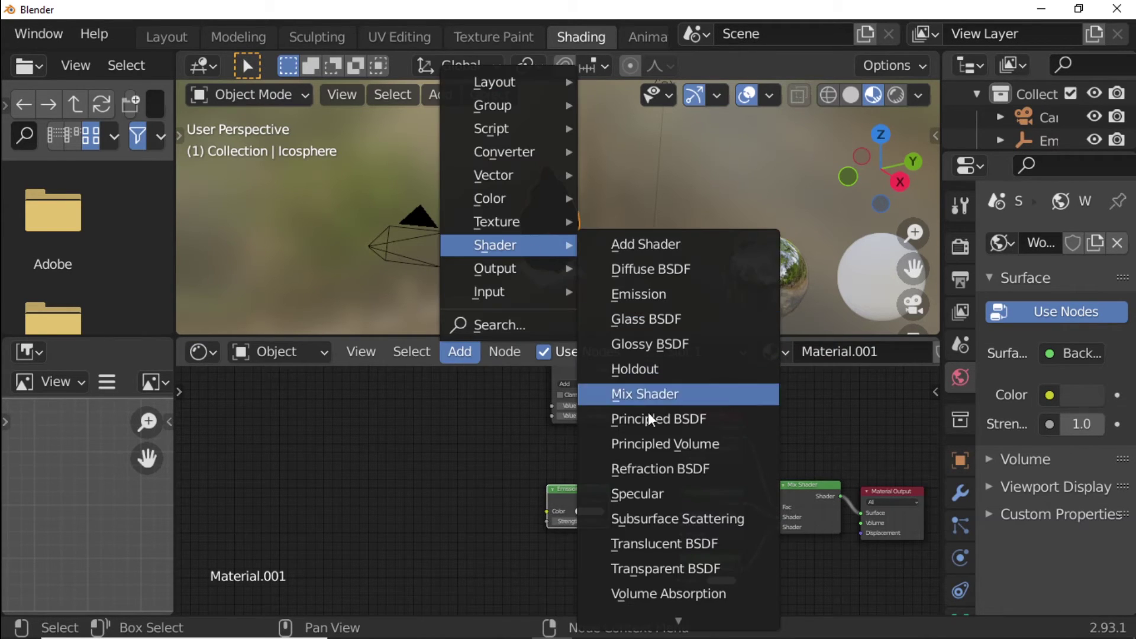
left_click(675, 563)
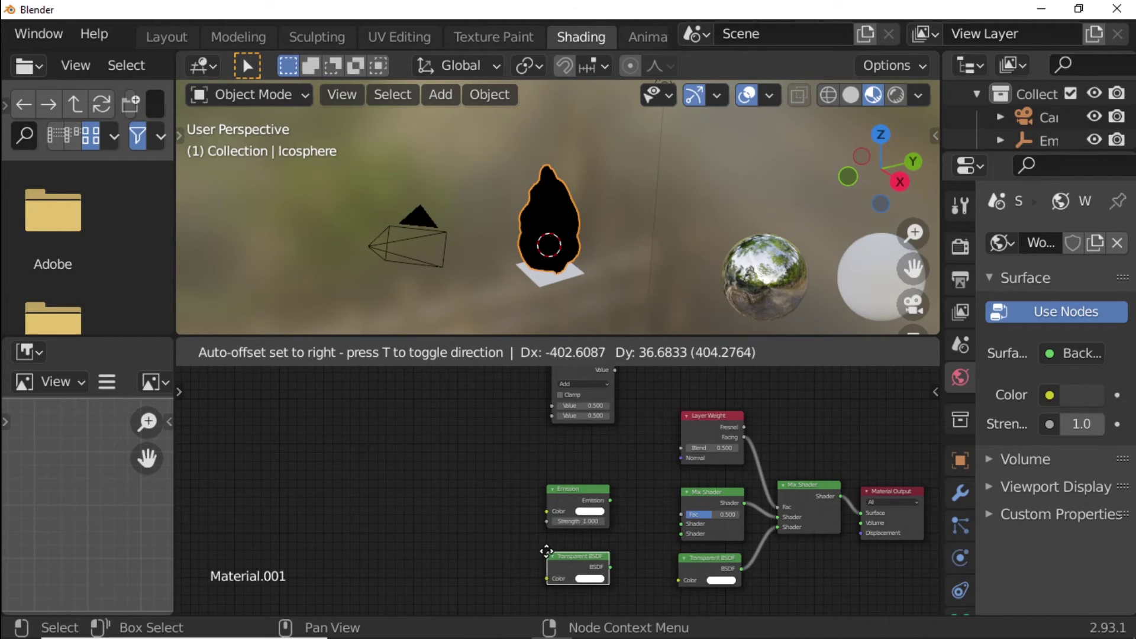
left_click(545, 552)
left_click_drag(579, 492, 579, 481)
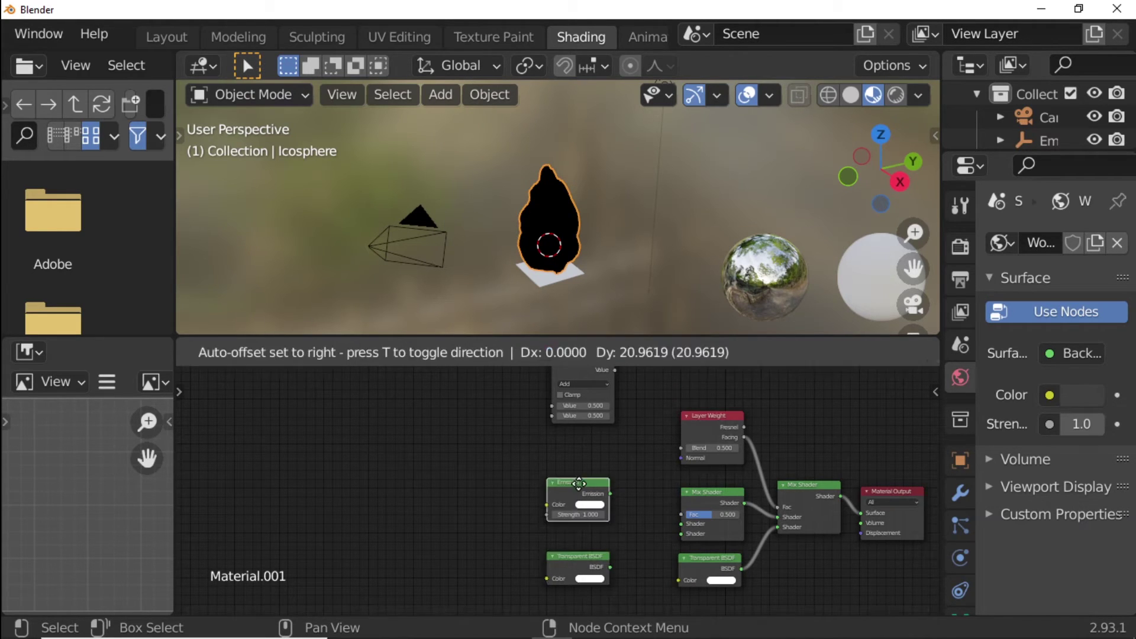
Step: Wire Add into the first Mix Shader's Fac, with Emission and Transparent BSDF as its shaders
scroll(612, 403, "down", 1)
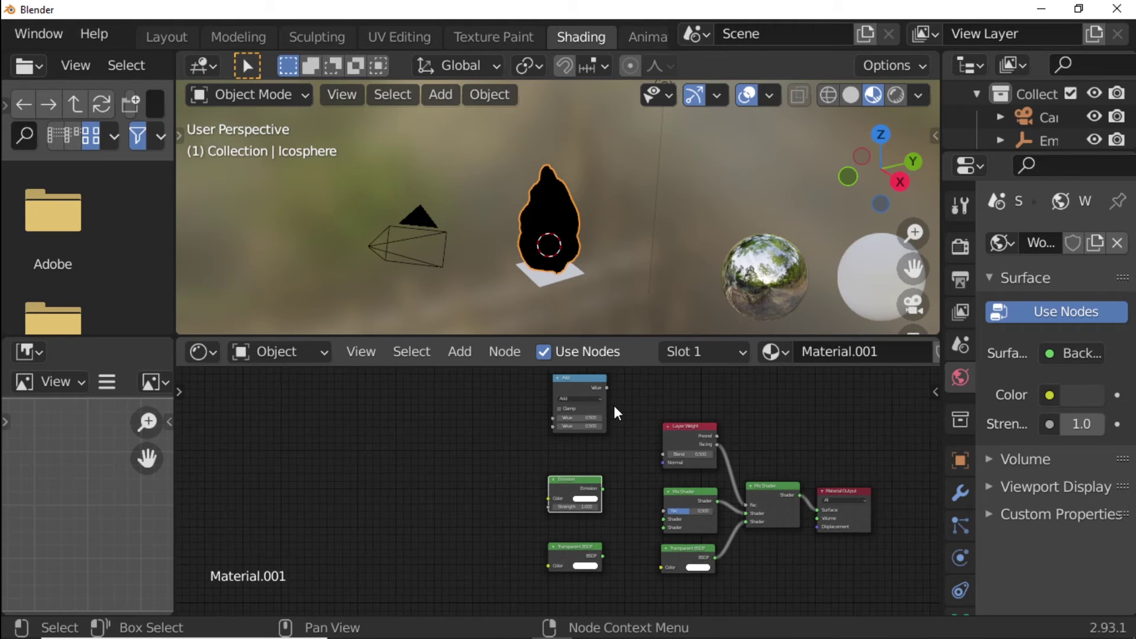
left_click_drag(607, 388, 607, 508)
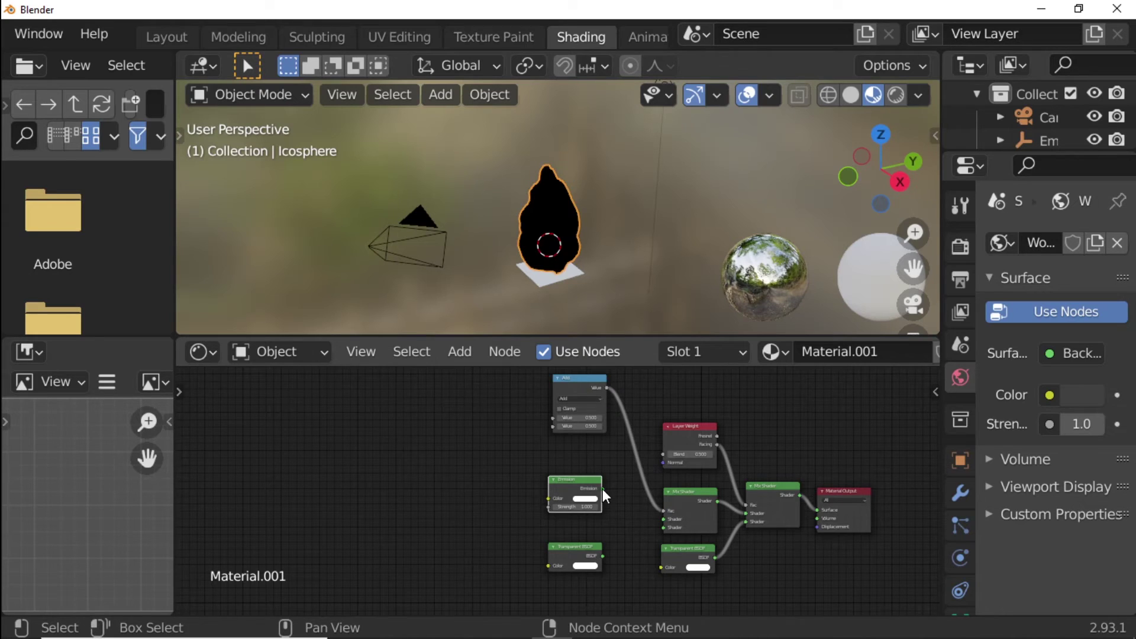
mouse_move(603, 489)
left_mouse_down()
mouse_move(665, 518)
mouse_move(628, 545)
mouse_move(669, 527)
left_mouse_up()
middle_click_drag(695, 381, 809, 385)
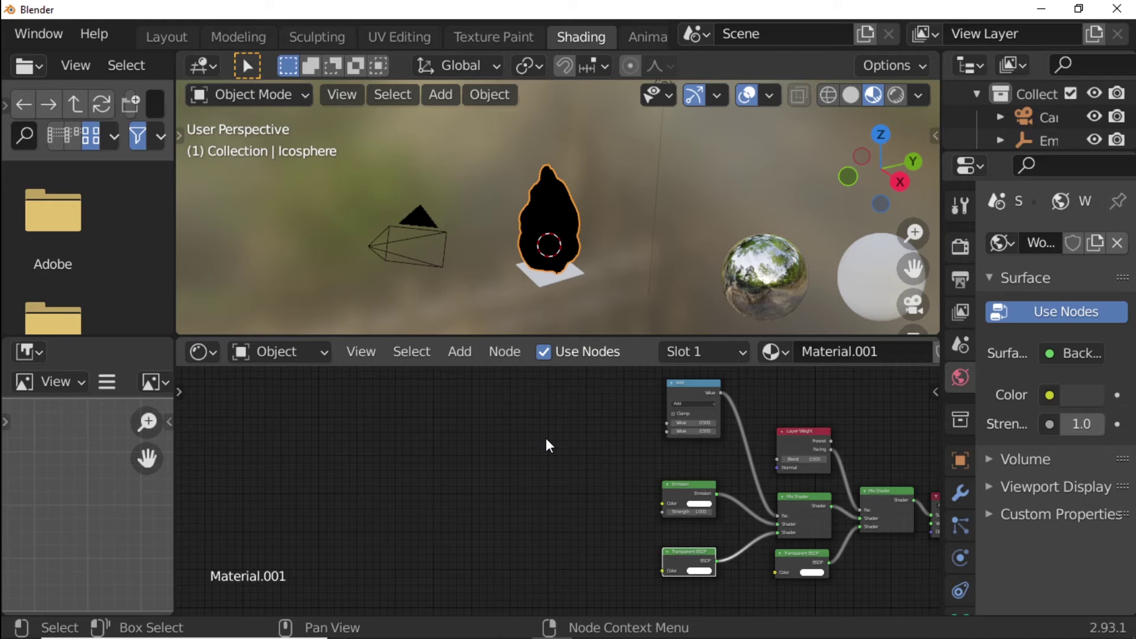
Step: Add a second Layer Weight node left of the Add node
middle_click_drag(558, 395, 566, 447)
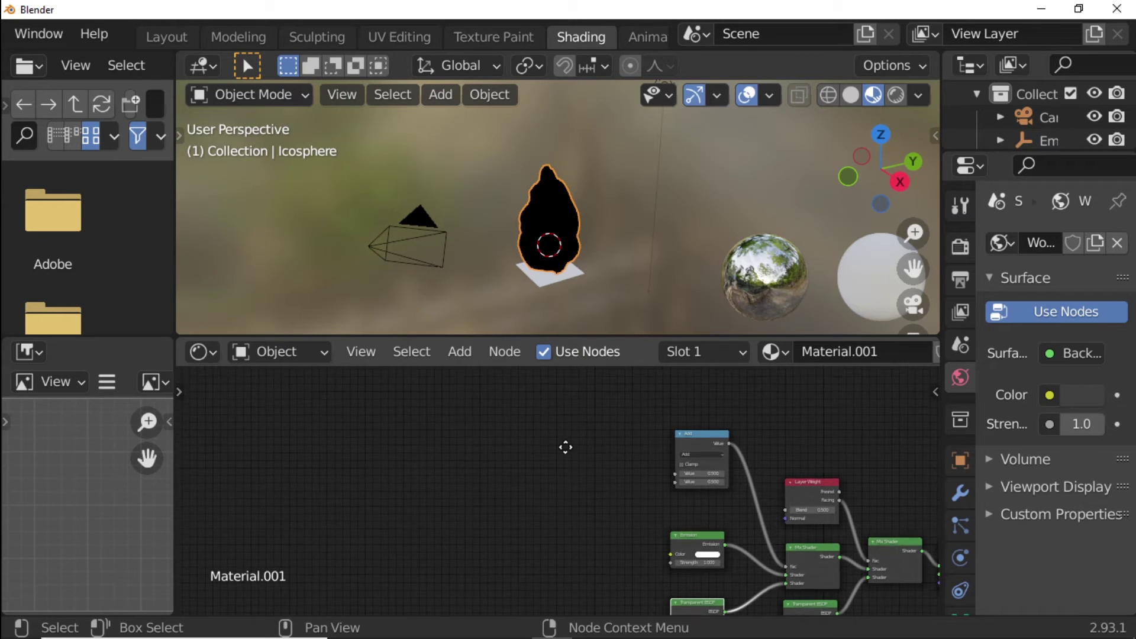
left_click(465, 352)
mouse_move(489, 291)
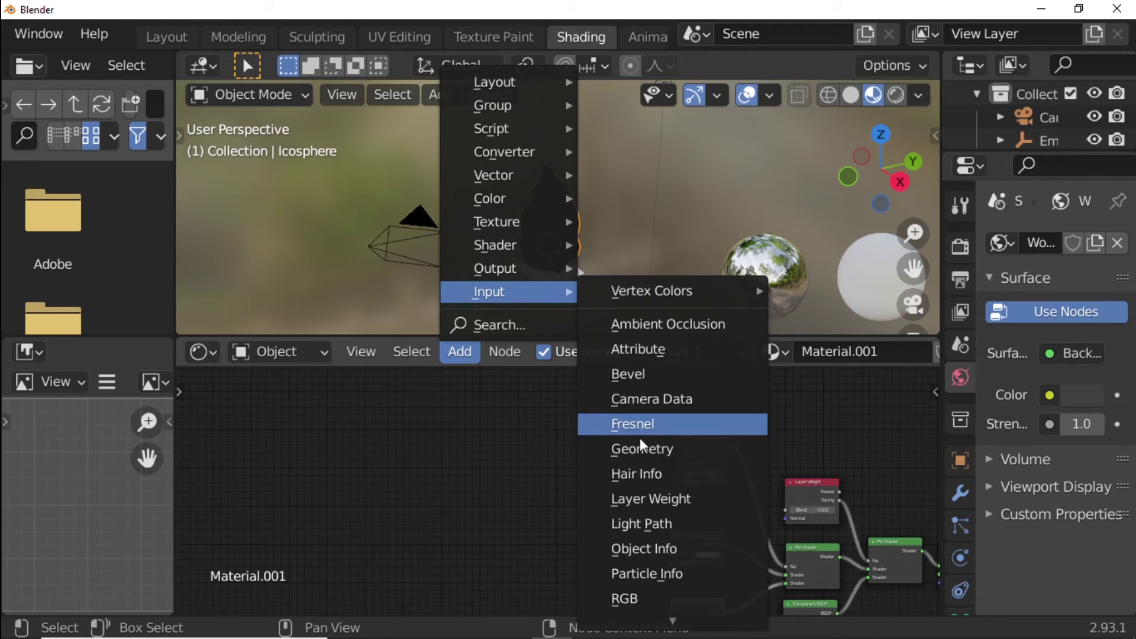
left_click(663, 497)
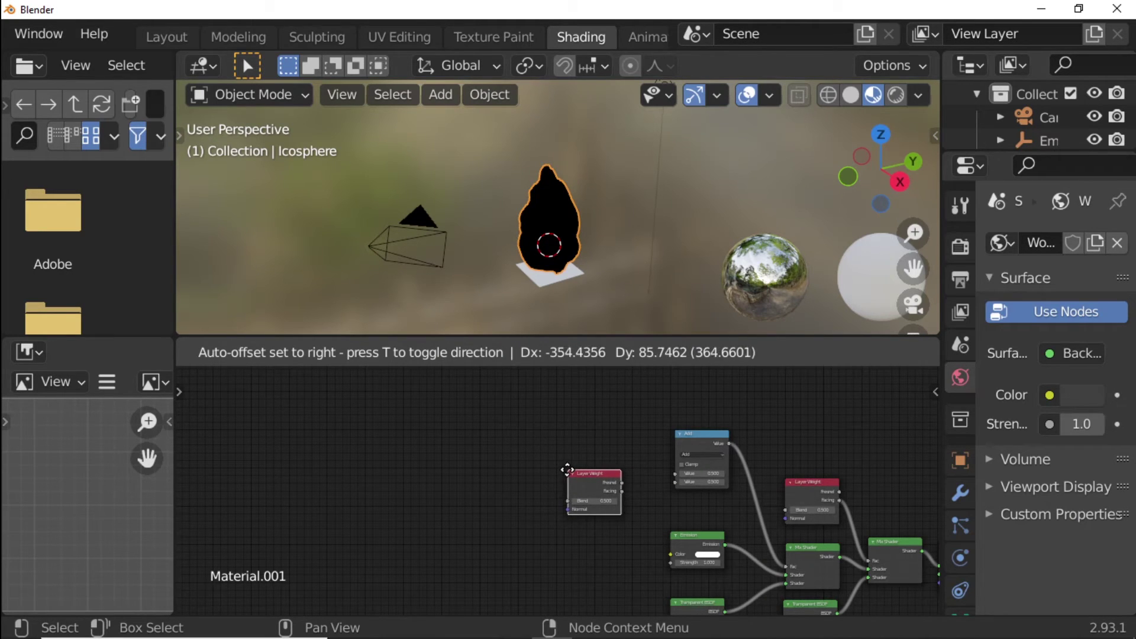
left_click(567, 469)
Step: Add a ColorRamp above it and connect its Color to the Add node
left_click(476, 351)
mouse_move(504, 152)
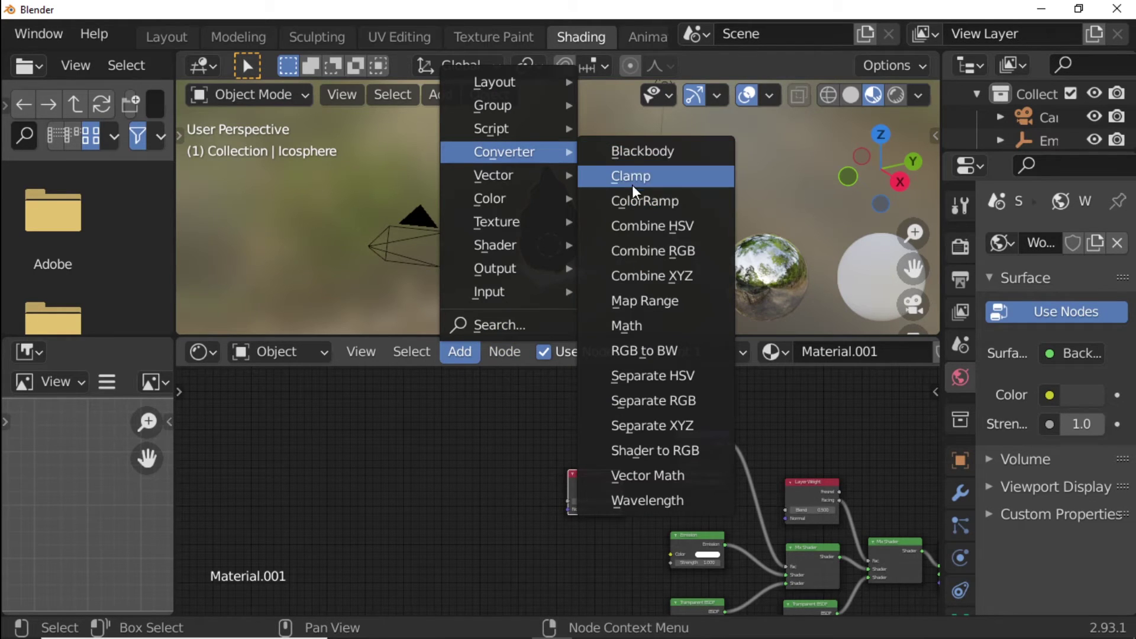
left_click(636, 204)
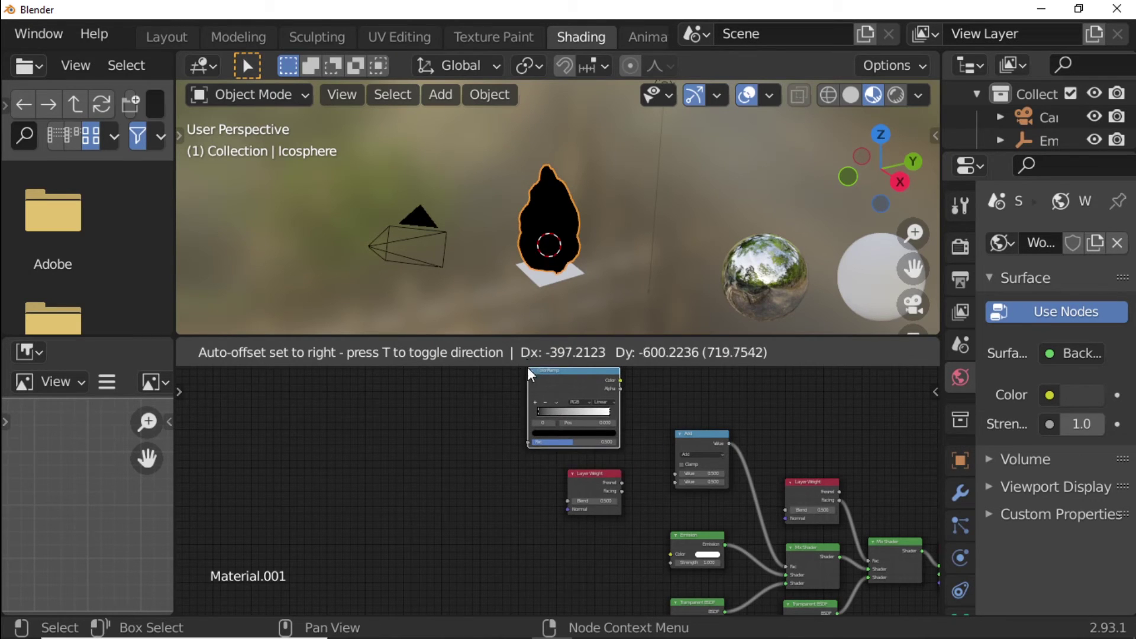
left_click(521, 385)
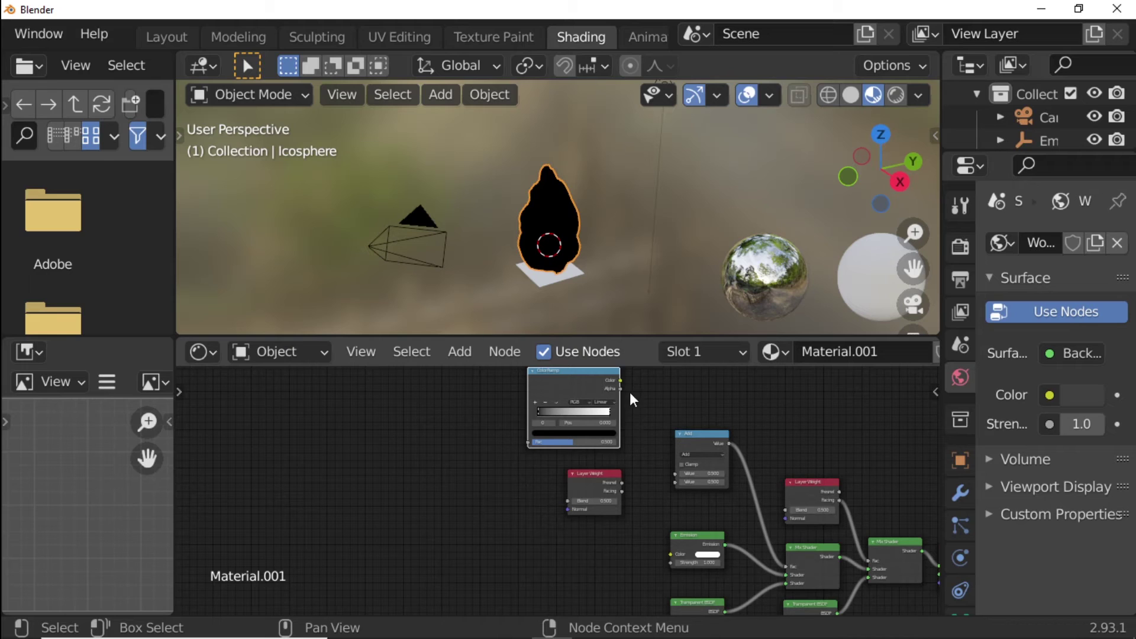
mouse_move(620, 382)
left_mouse_down()
mouse_move(674, 471)
mouse_move(654, 485)
mouse_move(674, 483)
left_mouse_up()
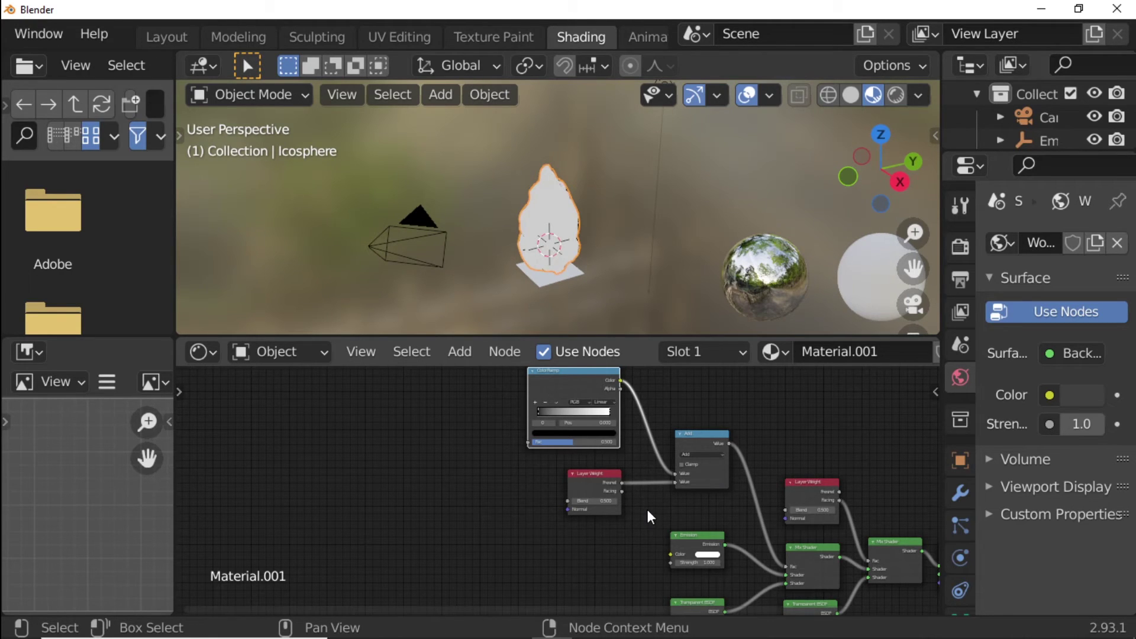
middle_click_drag(648, 510, 701, 486)
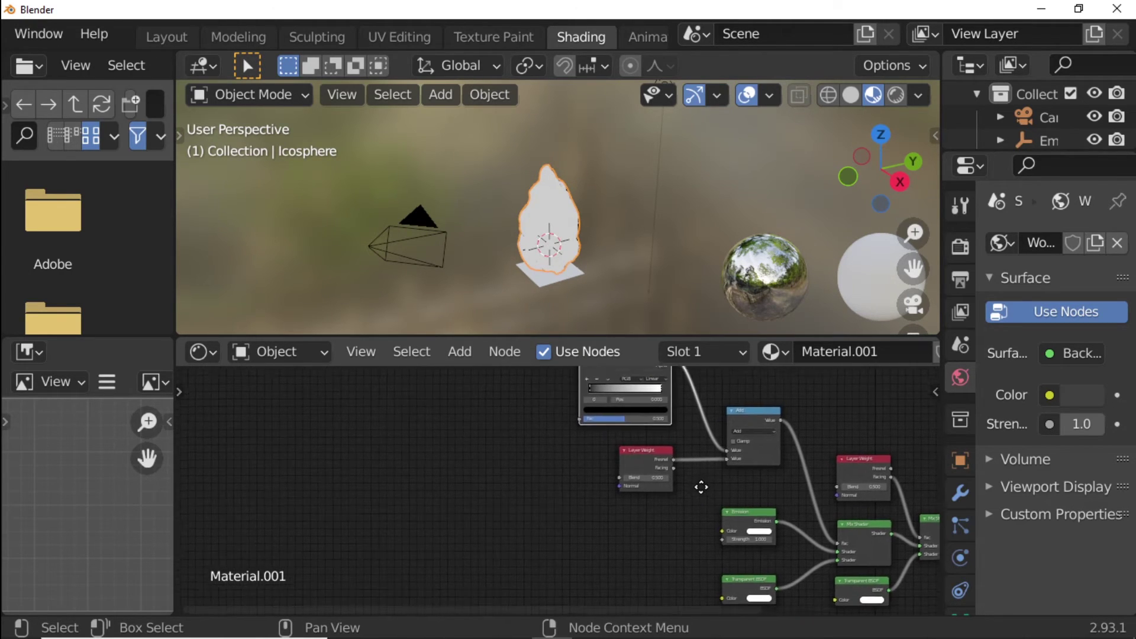
Step: Add a second ColorRamp below the other nodes and link its Color output to the Emission Color input
middle_click_drag(691, 543, 737, 516)
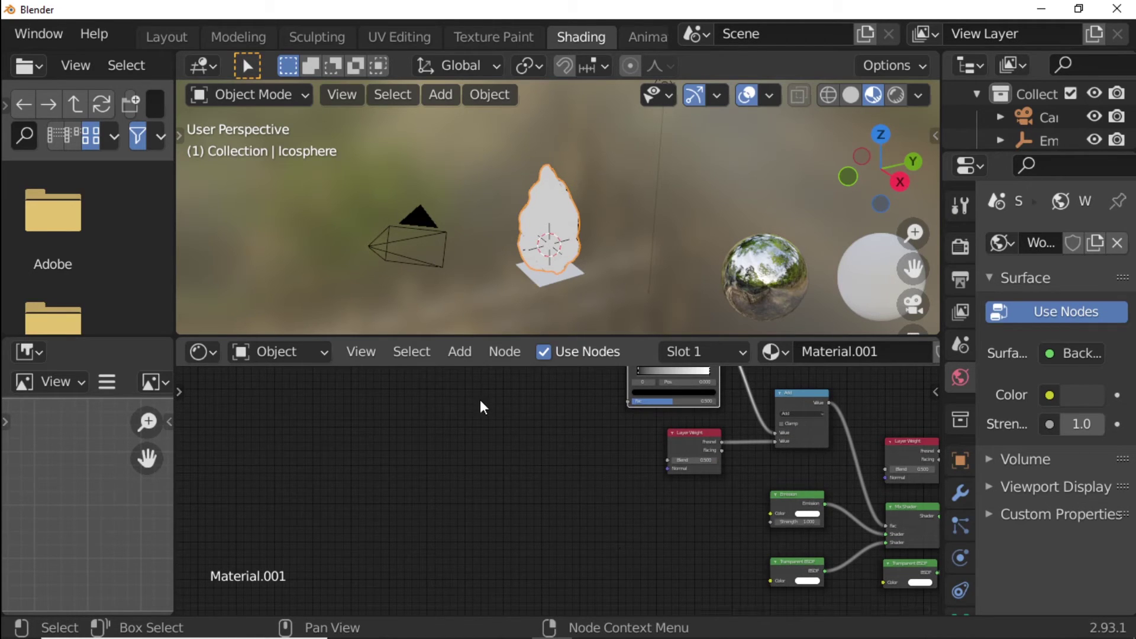
left_click(467, 354)
left_click(666, 201)
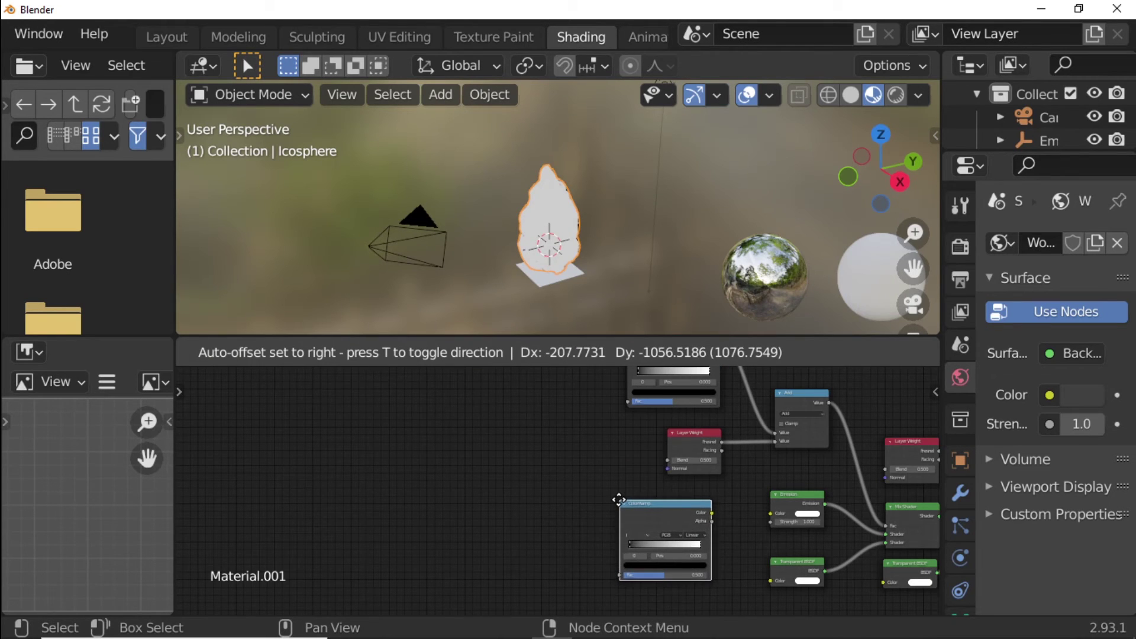
left_click(619, 500)
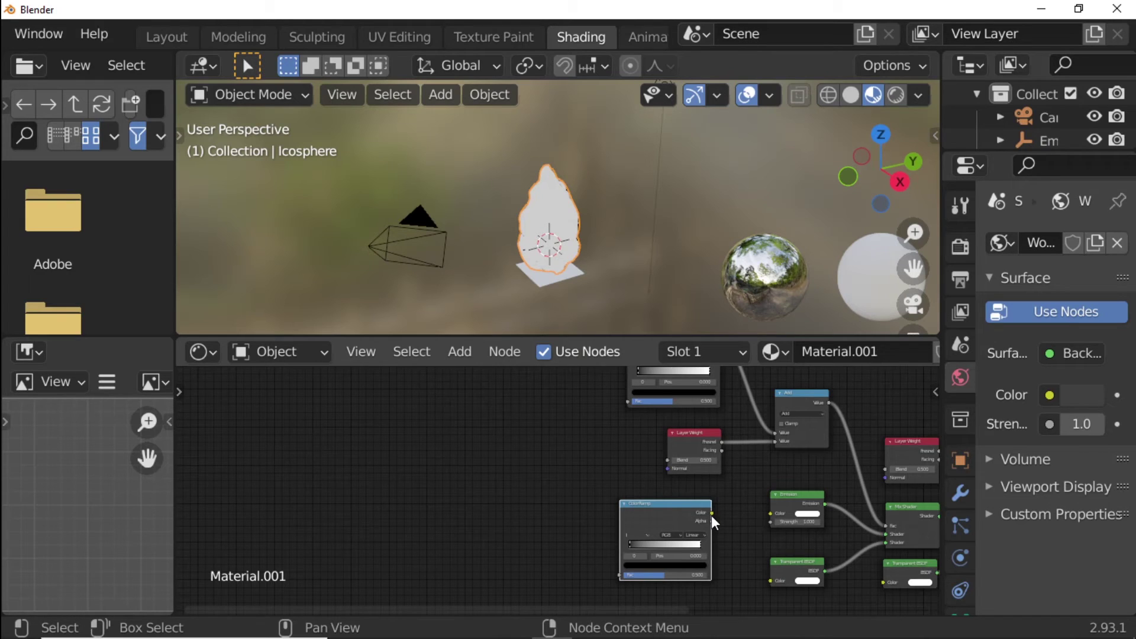
left_click_drag(712, 514, 724, 503)
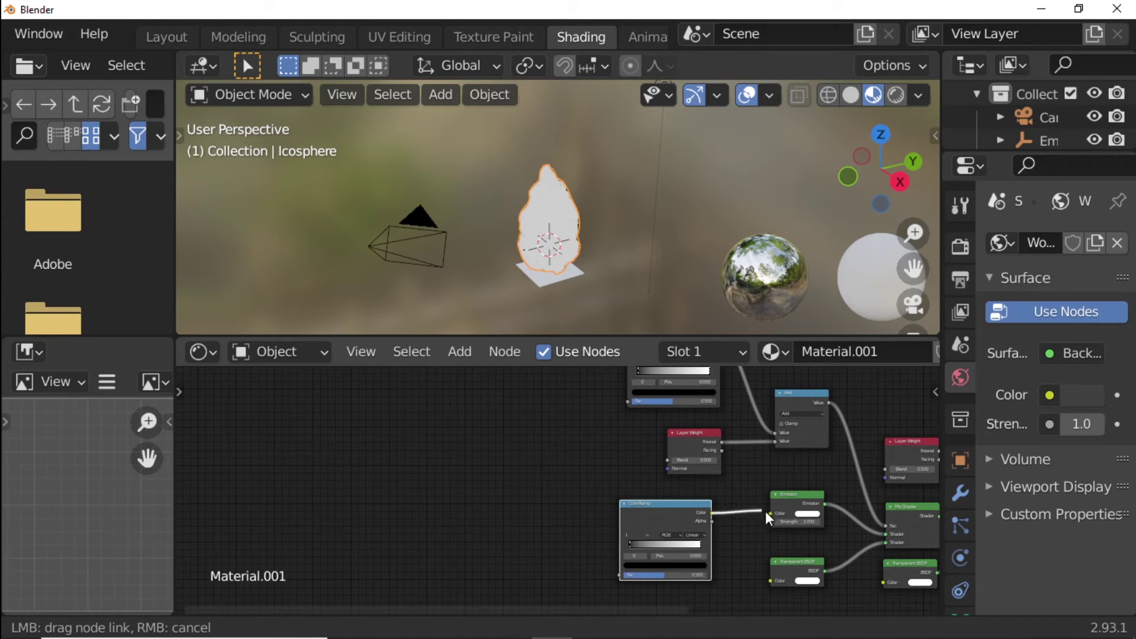
left_click_drag(757, 509, 769, 513)
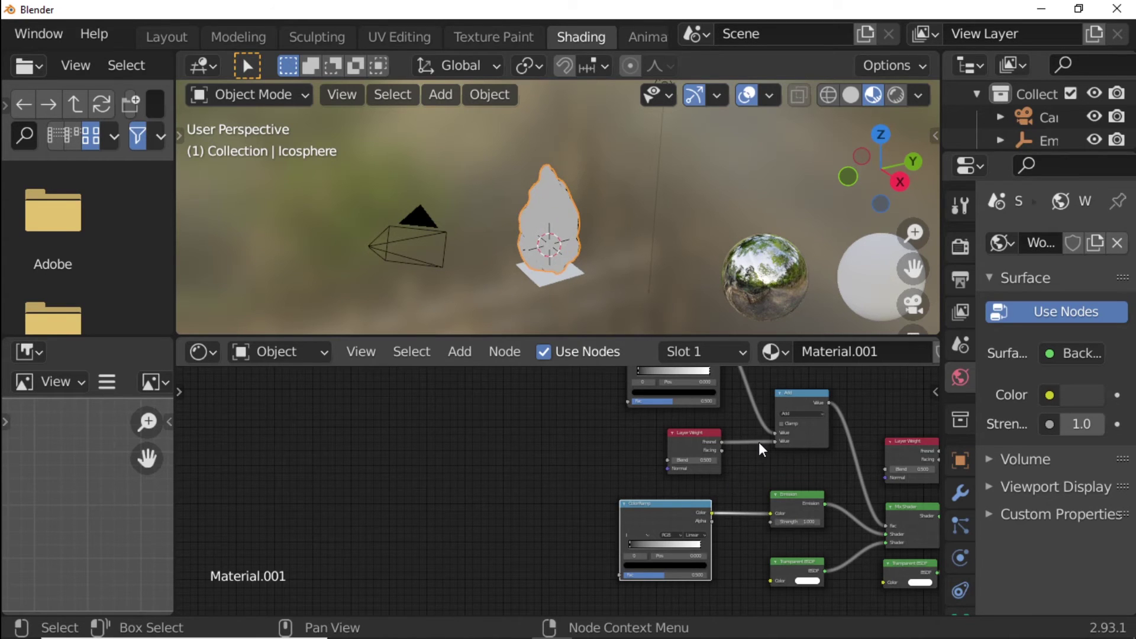
mouse_move(759, 445)
middle_mouse_down()
mouse_move(761, 504)
mouse_move(552, 411)
middle_mouse_up()
Step: Set the Layer Weight Blend to 0.3
scroll(733, 498, "up", 2)
scroll(733, 495, "up", 1)
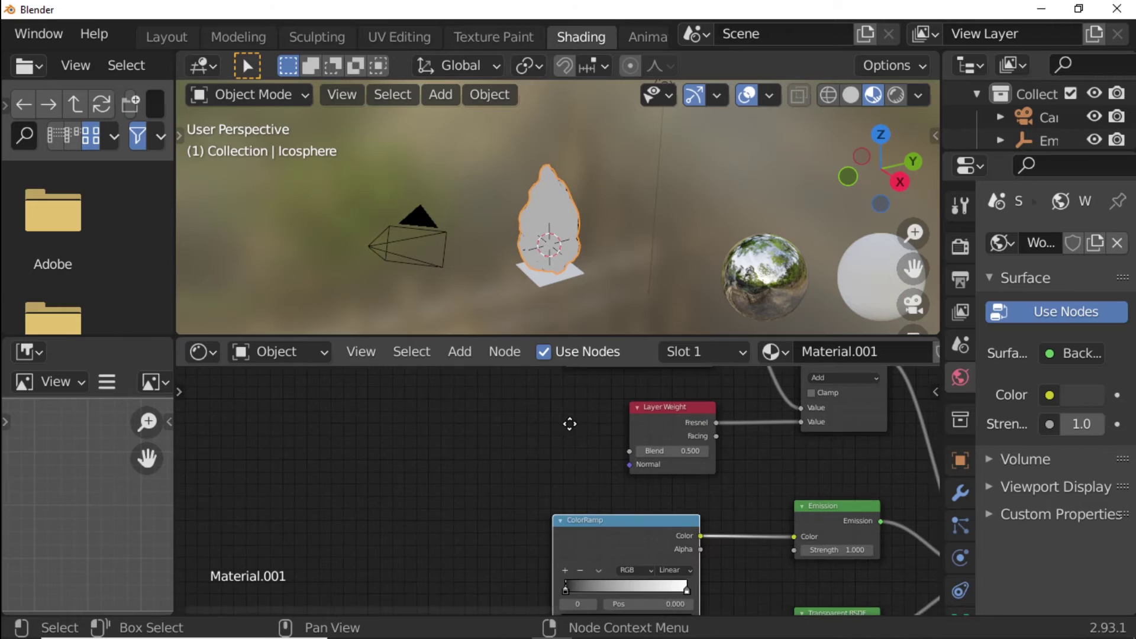
left_click(665, 450)
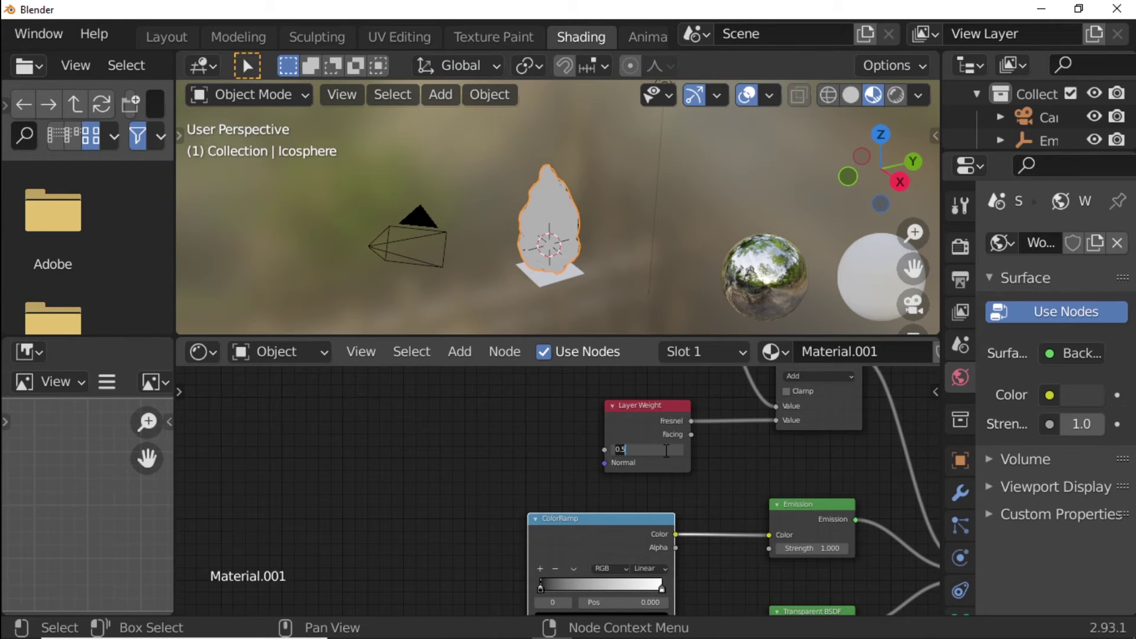
type("0")
type(".3")
key("Return")
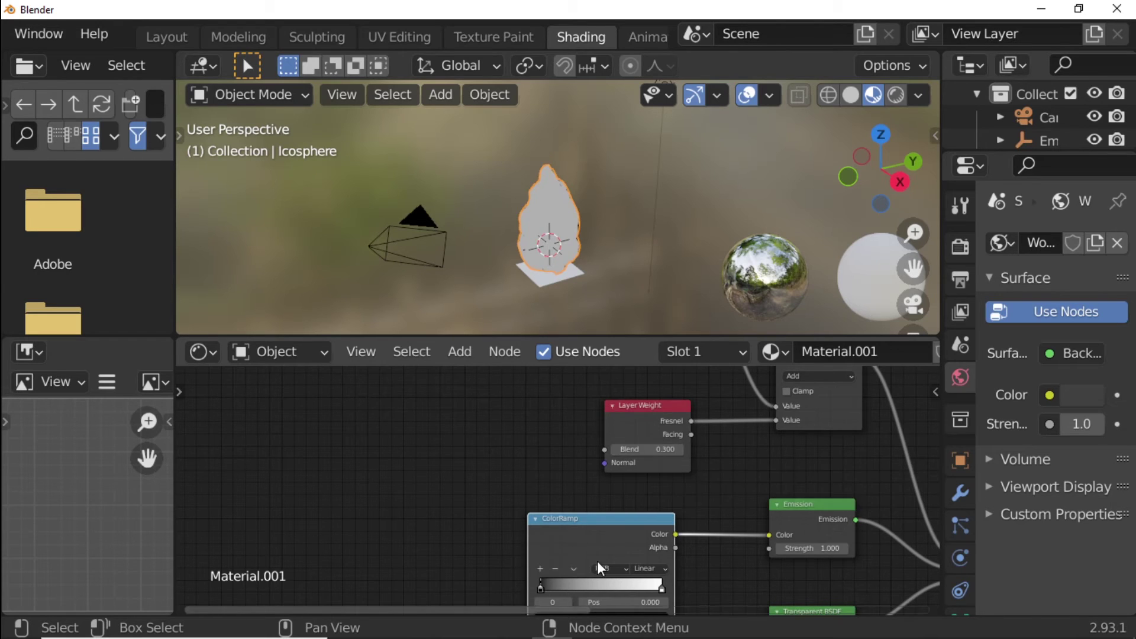
Step: Raise the Emission Strength to 5
middle_click_drag(743, 563, 745, 474)
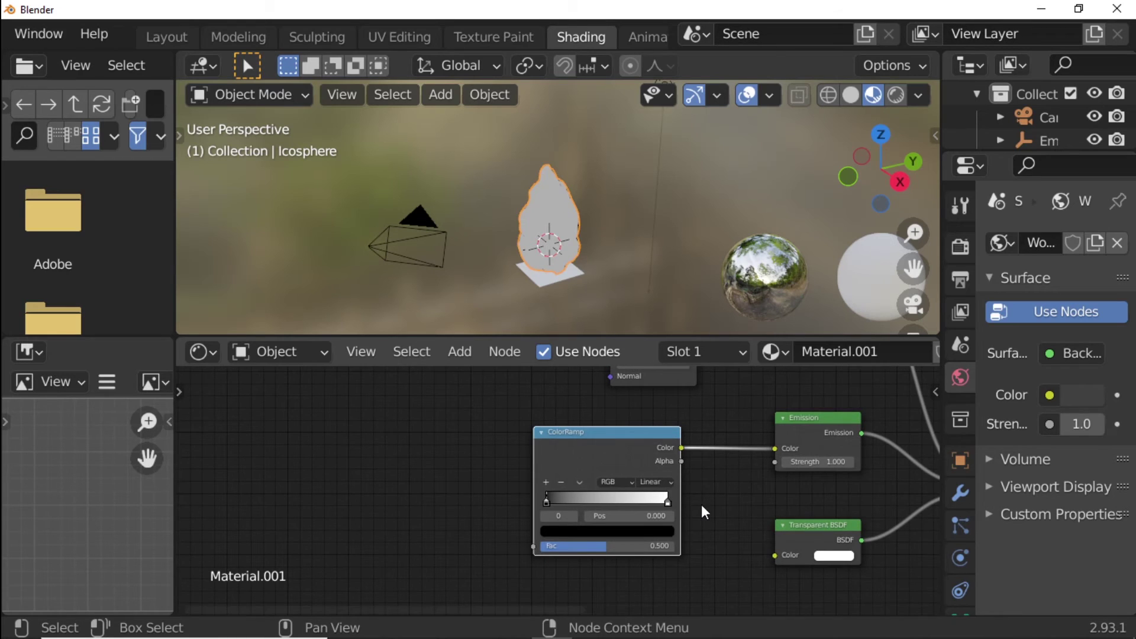
scroll(701, 504, "up", 1)
scroll(701, 504, "up", 1)
scroll(702, 505, "up", 1)
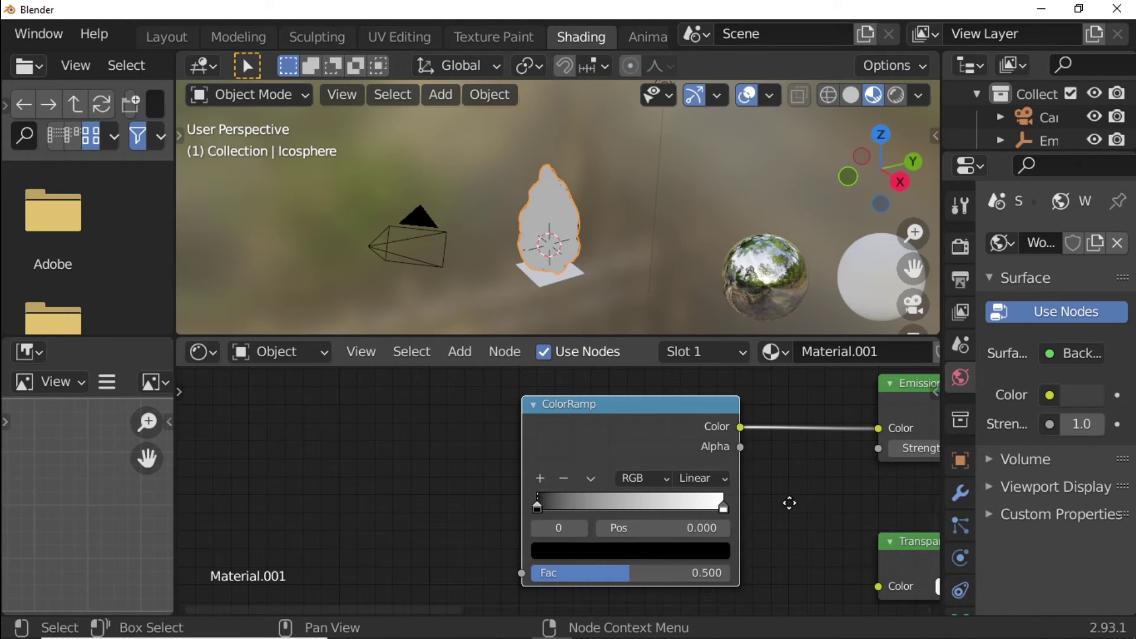
middle_click_drag(792, 512, 600, 537)
left_click(756, 472)
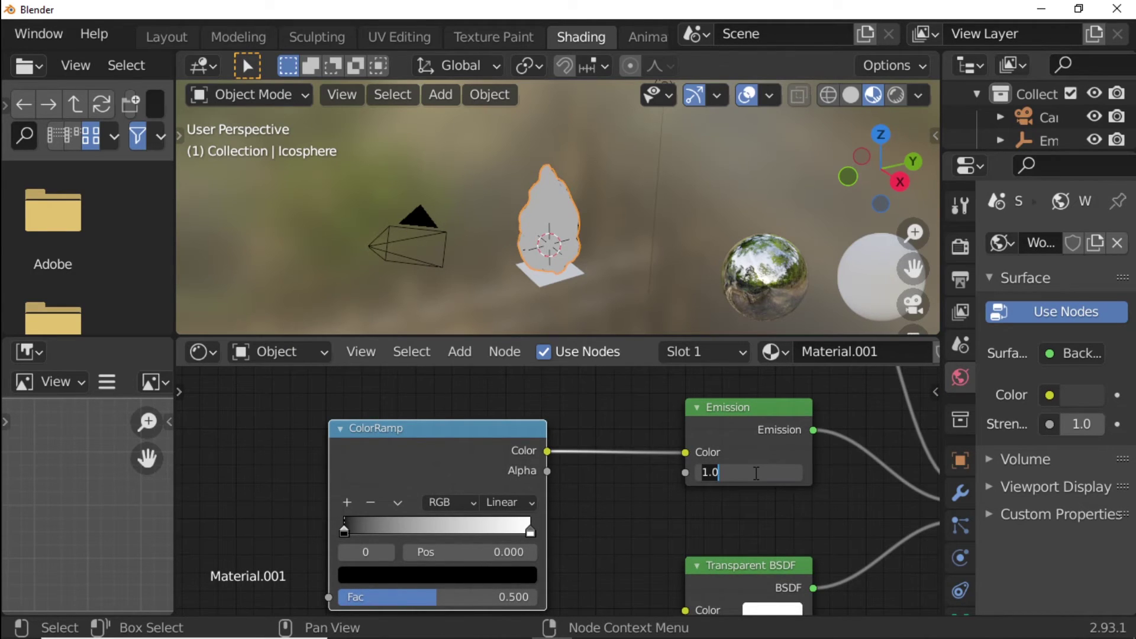
type("5")
key("Return")
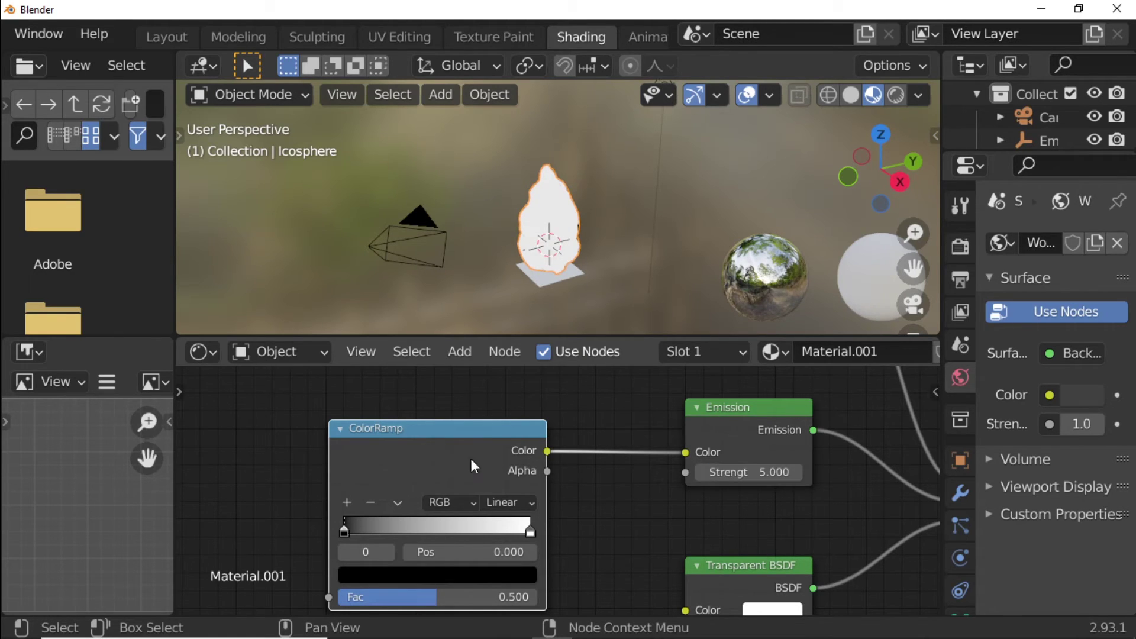
Step: Make the ColorRamp's left stop fully transparent by setting its alpha to 0
mouse_move(632, 511)
middle_mouse_down()
mouse_move(765, 472)
mouse_move(831, 498)
middle_mouse_up()
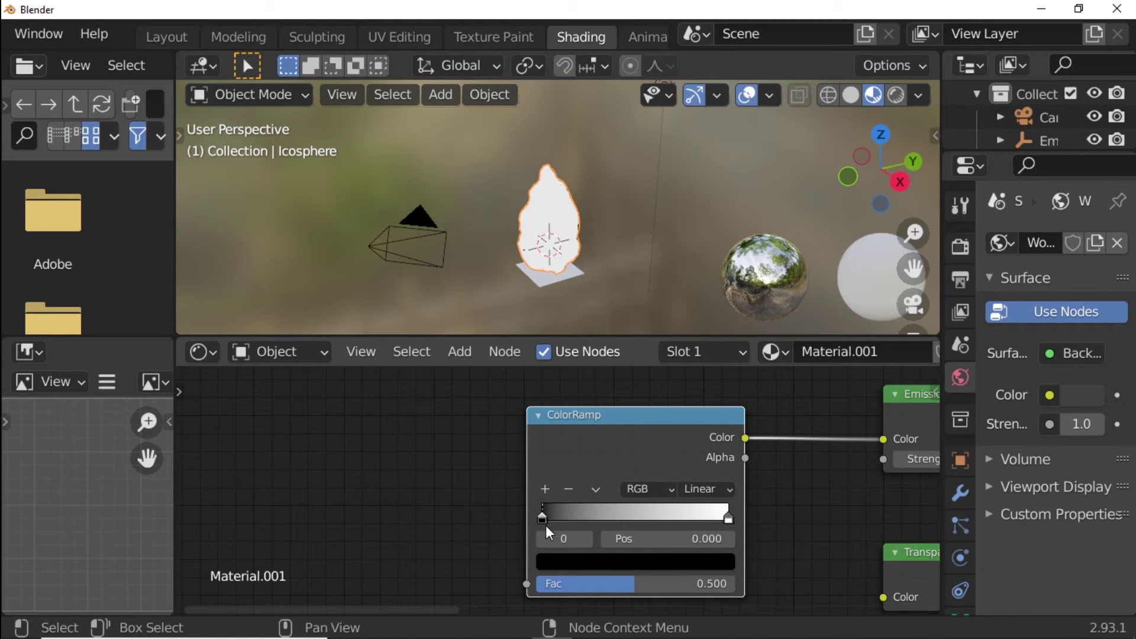
left_click(637, 558)
left_click(637, 558)
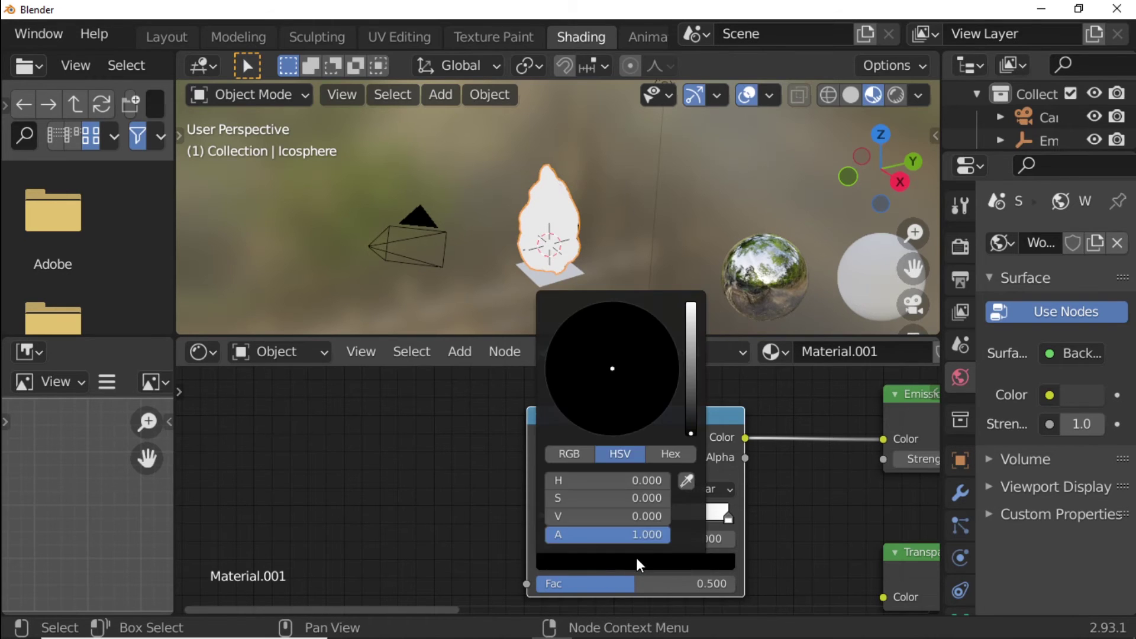
left_click_drag(665, 531, 545, 535)
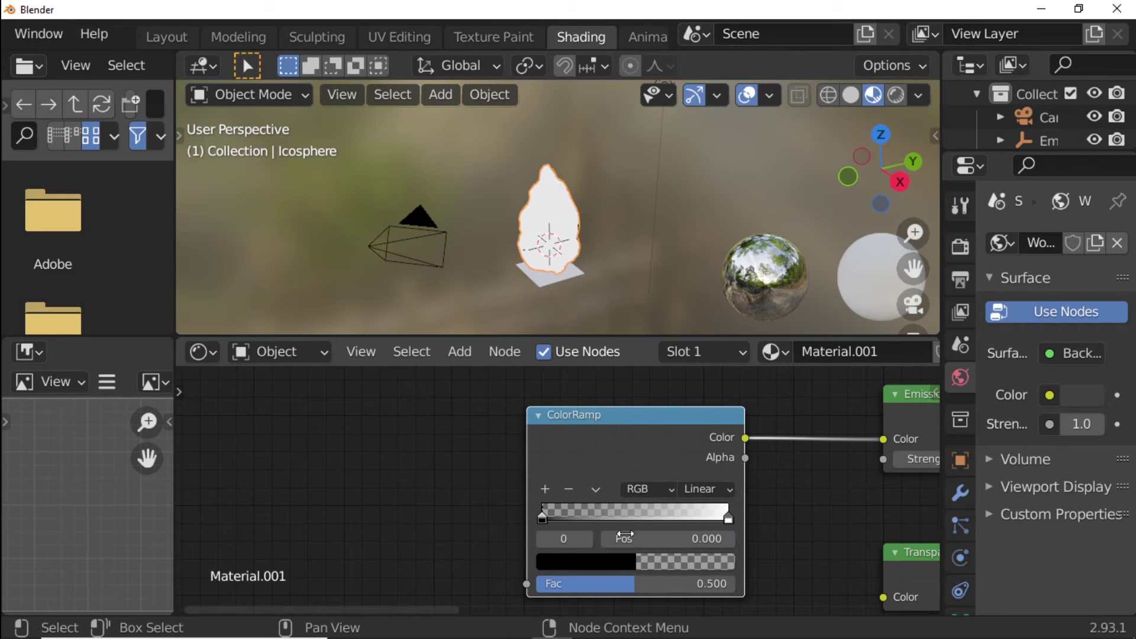
Step: Add two ColorRamp stops and make one pure red at position 0.035
left_click(543, 489)
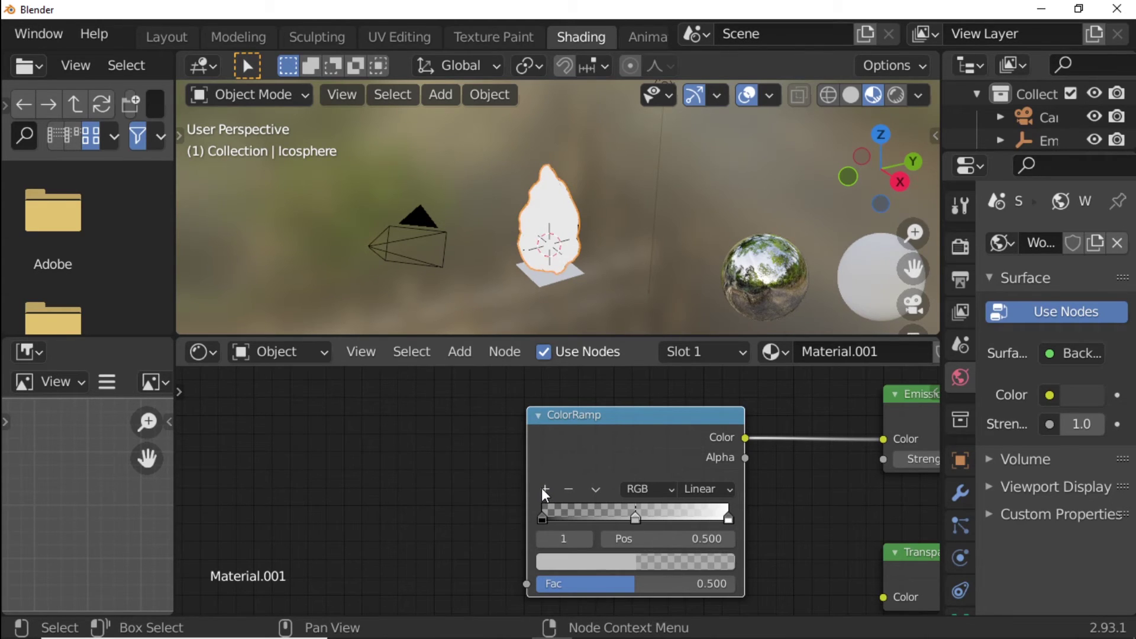
left_click(543, 490)
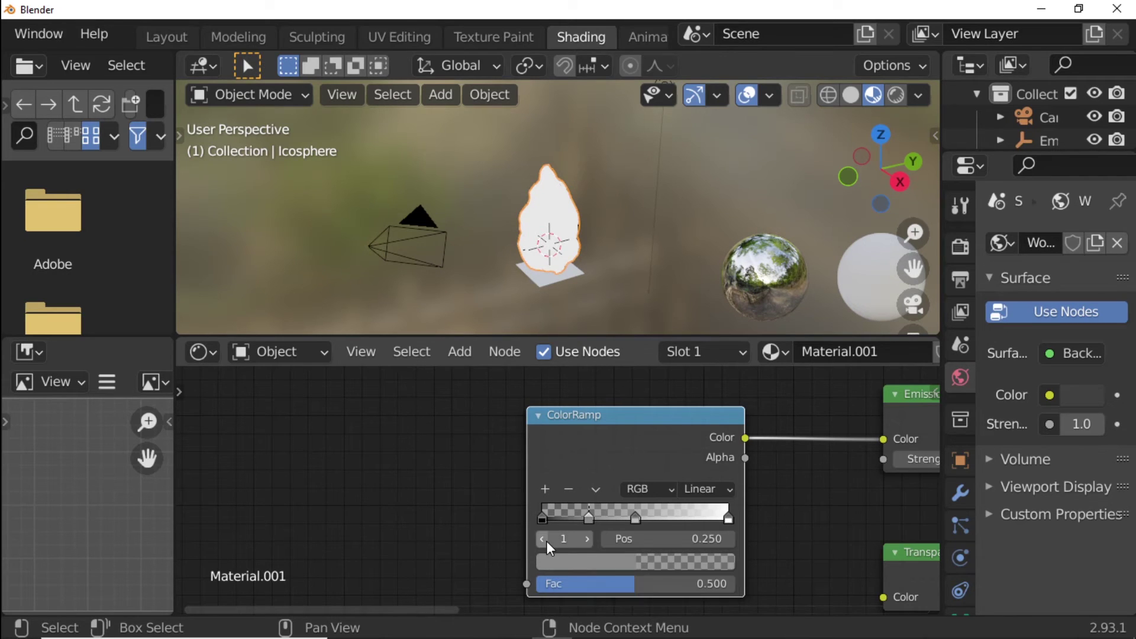
left_click(673, 561)
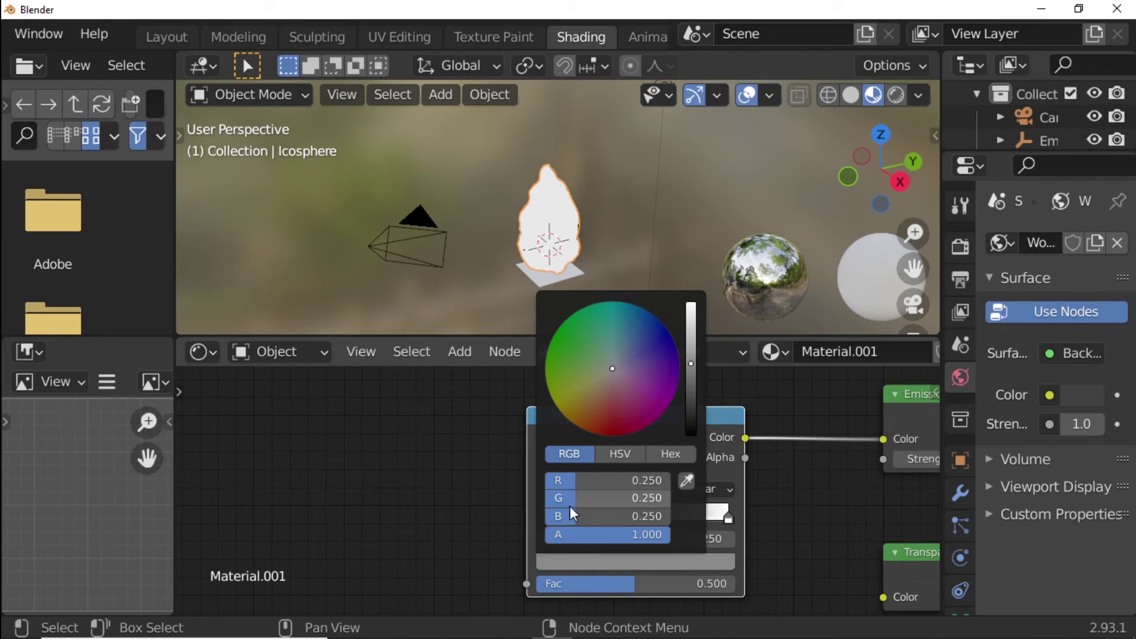
mouse_move(571, 520)
left_mouse_down()
mouse_move(552, 515)
mouse_move(551, 498)
mouse_move(670, 481)
left_mouse_up()
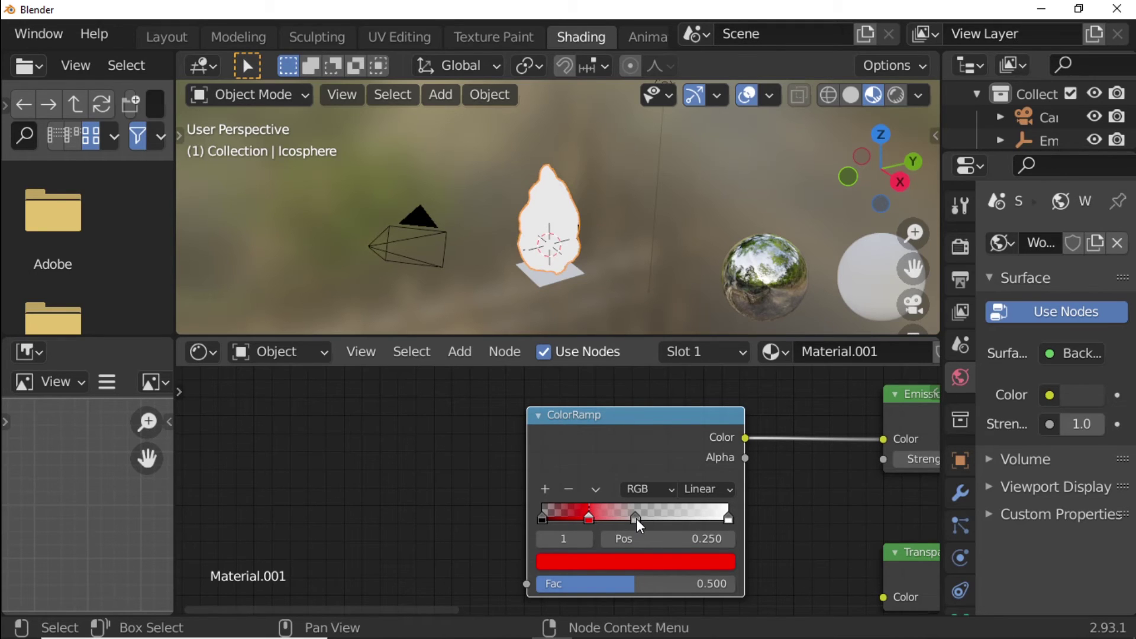
left_click(703, 540)
type("0.")
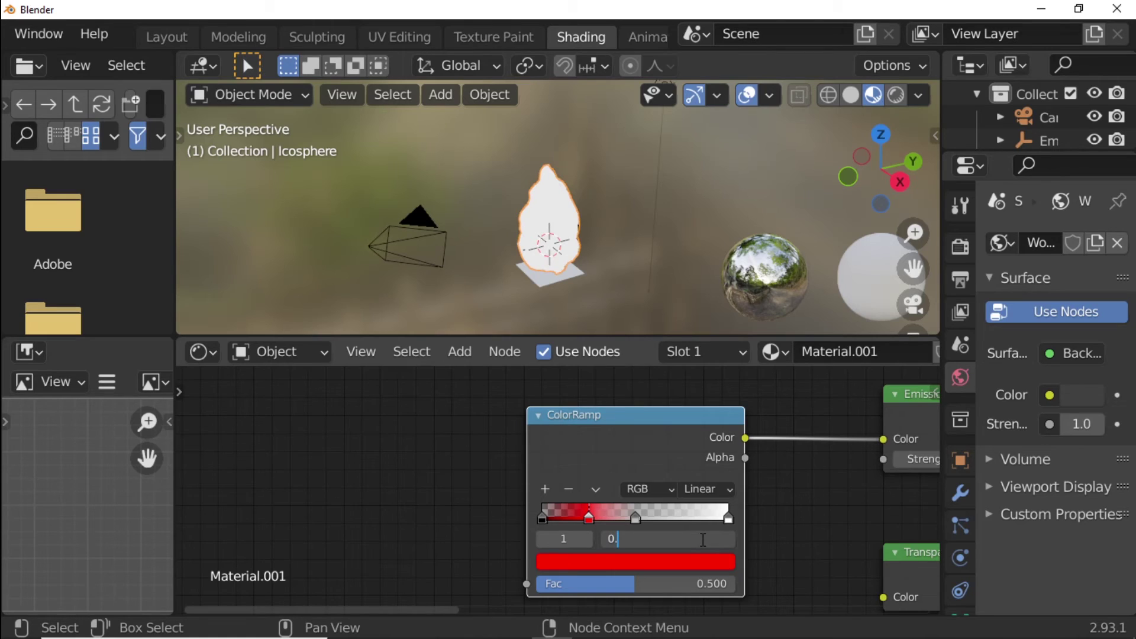
type("0")
type("35")
key("Return")
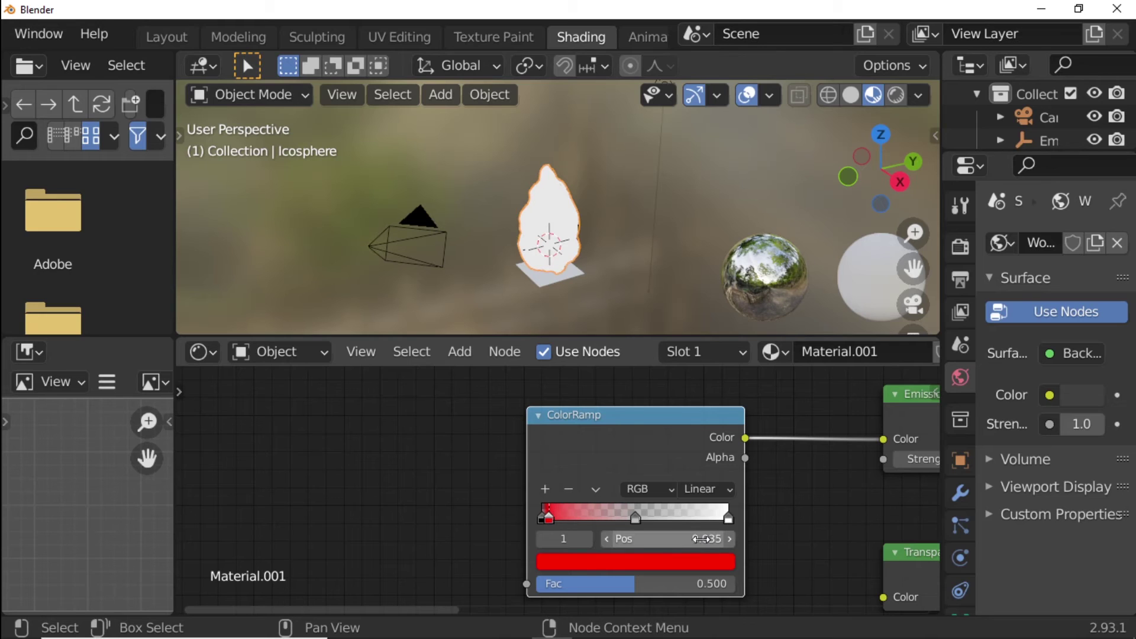
Step: Give the middle ColorRamp stop hex colour ff4f1f and position 0.869
left_click(636, 519)
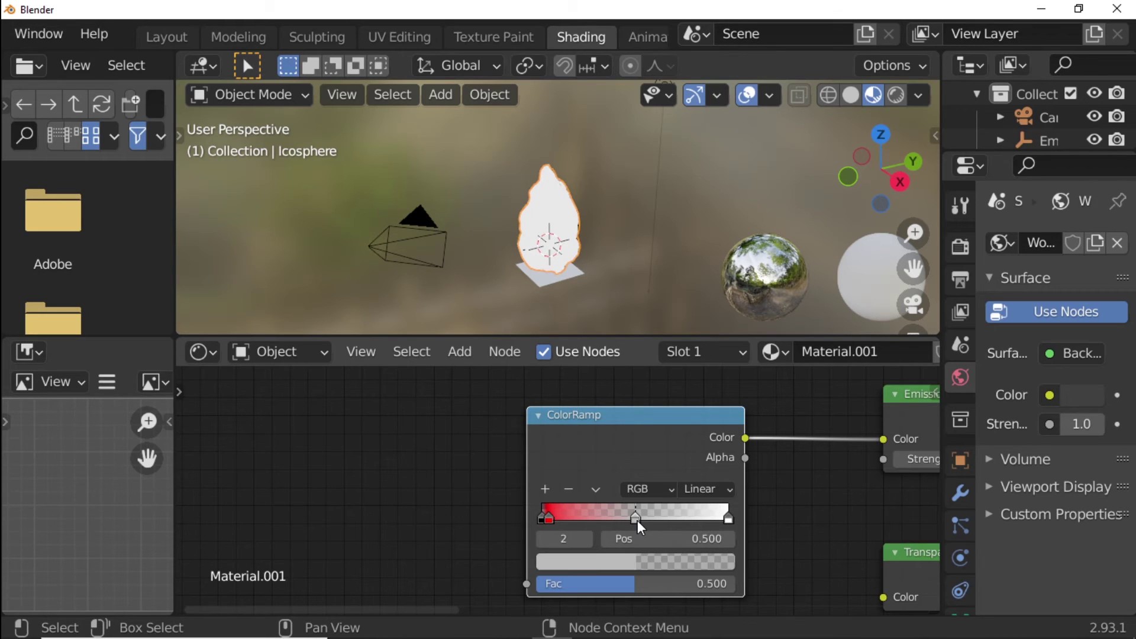
left_click(652, 561)
left_click(671, 454)
left_click(620, 482)
type("ff")
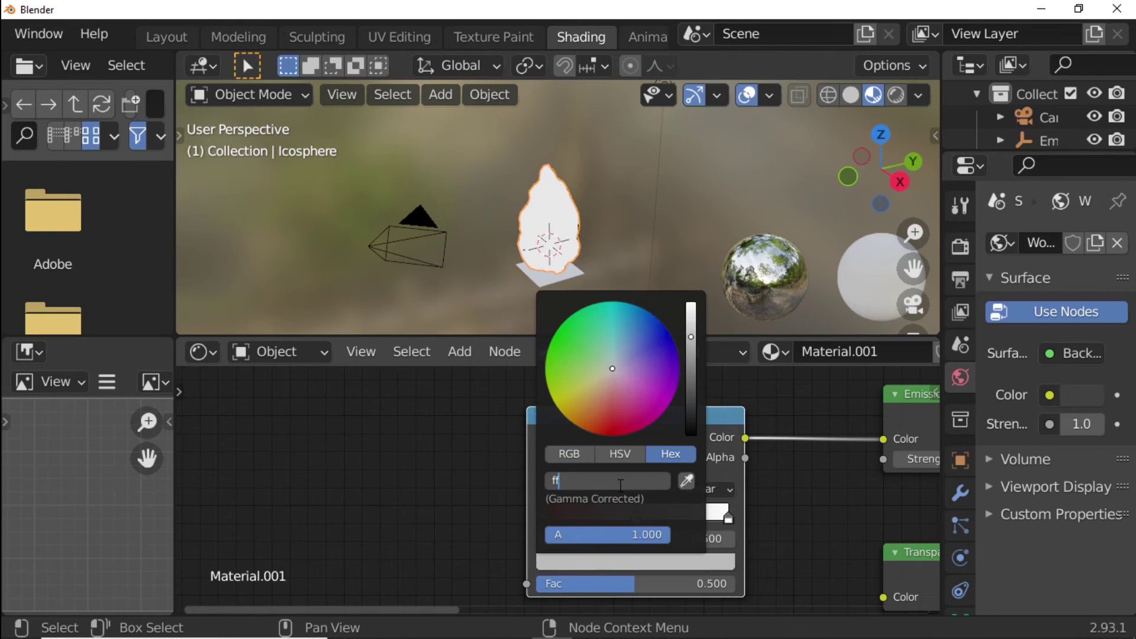
type("4")
type("f1")
type("f")
key("Return")
left_click(656, 537)
type("0")
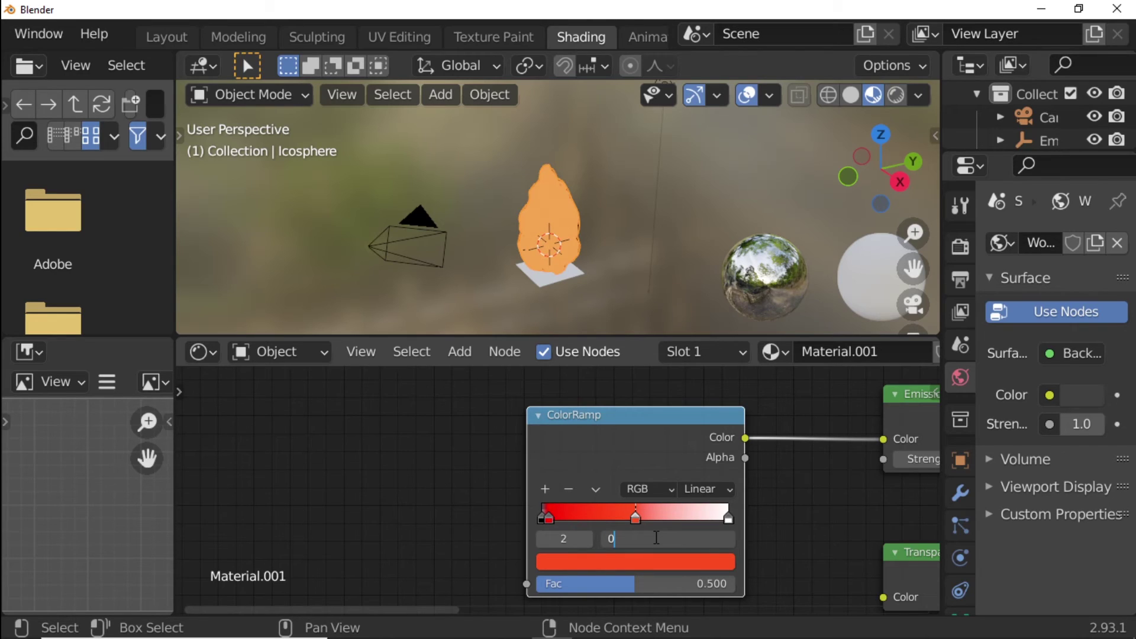
type(".")
type("8")
type("6")
type("9")
key("Return")
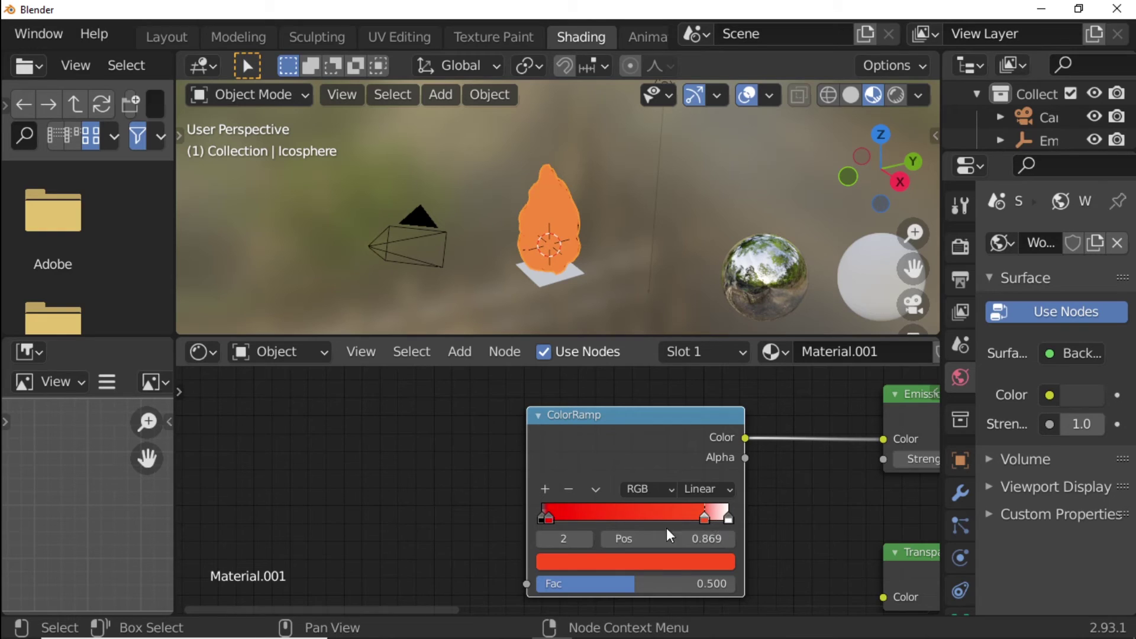
Step: Set the ColorRamp end stop to orange hex CF6A23
left_click(729, 518)
left_click(586, 562)
type("cf")
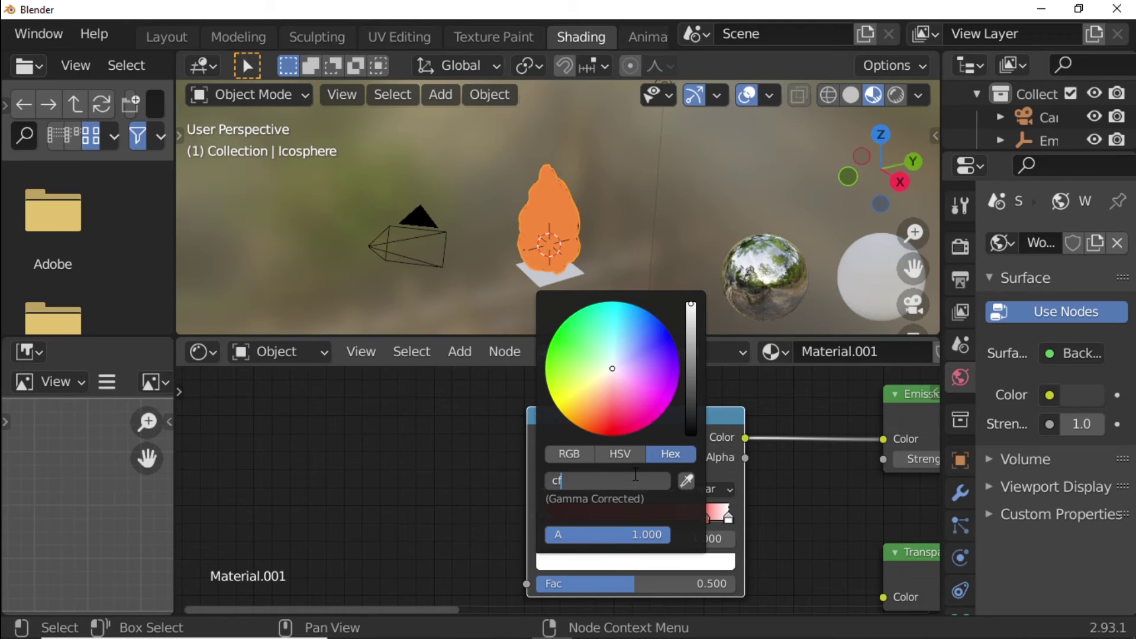
type("6")
type("a")
type("23")
key("Return")
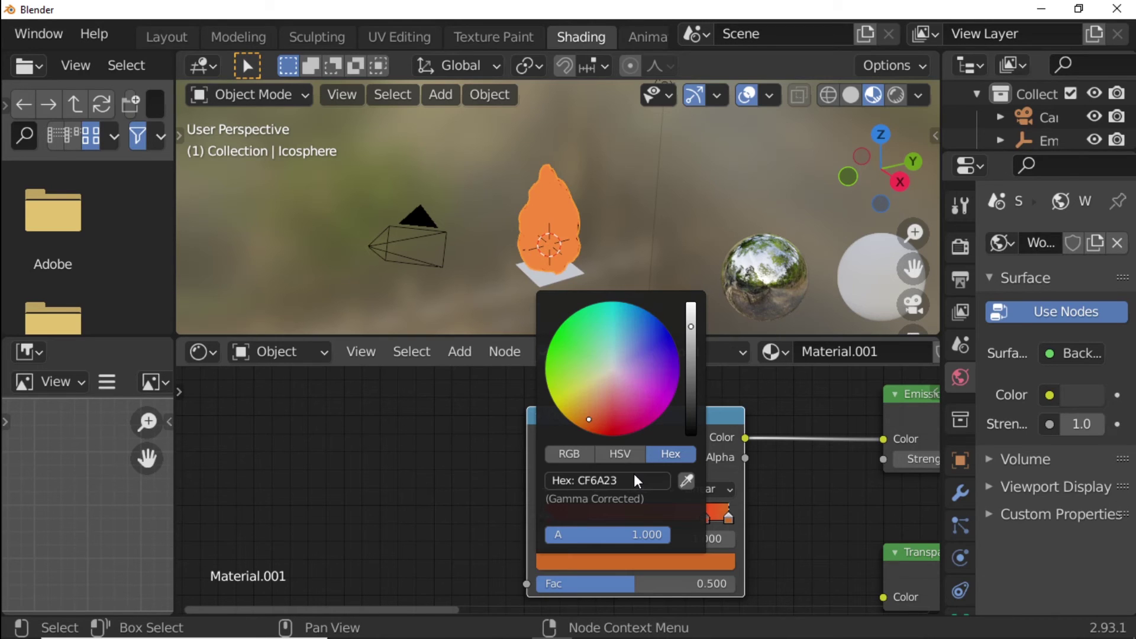
left_click(629, 451)
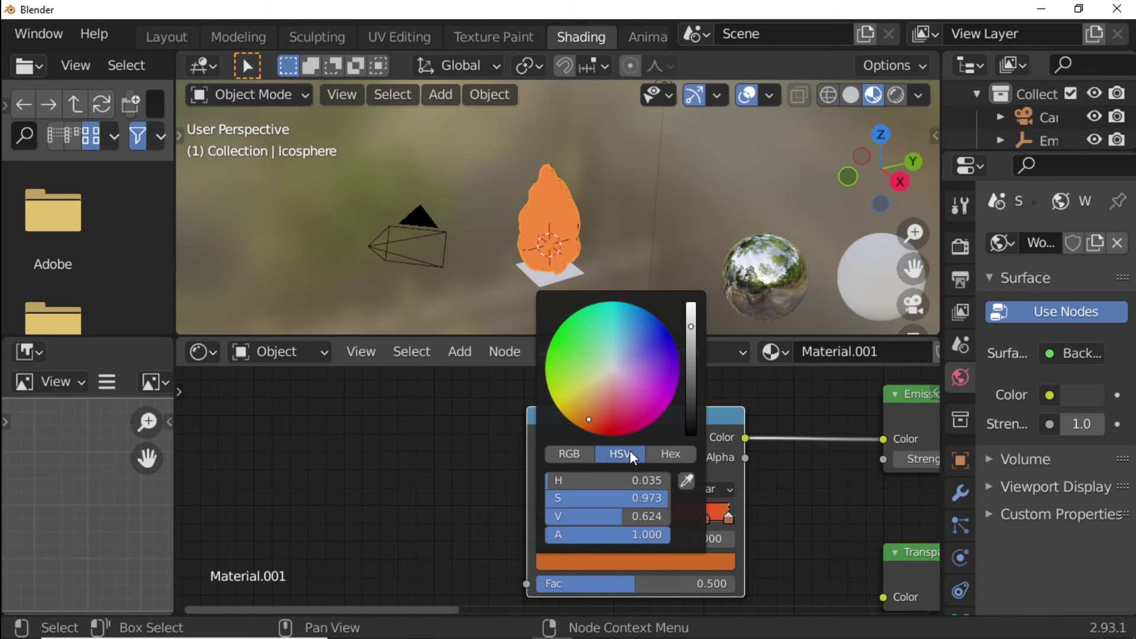
mouse_move(447, 456)
middle_mouse_down()
mouse_move(474, 452)
mouse_move(510, 513)
middle_mouse_up()
scroll(510, 512, "down", 1)
Step: Add a Gradient Texture beside the ColorRamp and connect its Color to the ColorRamp Fac
scroll(510, 513, "down", 3)
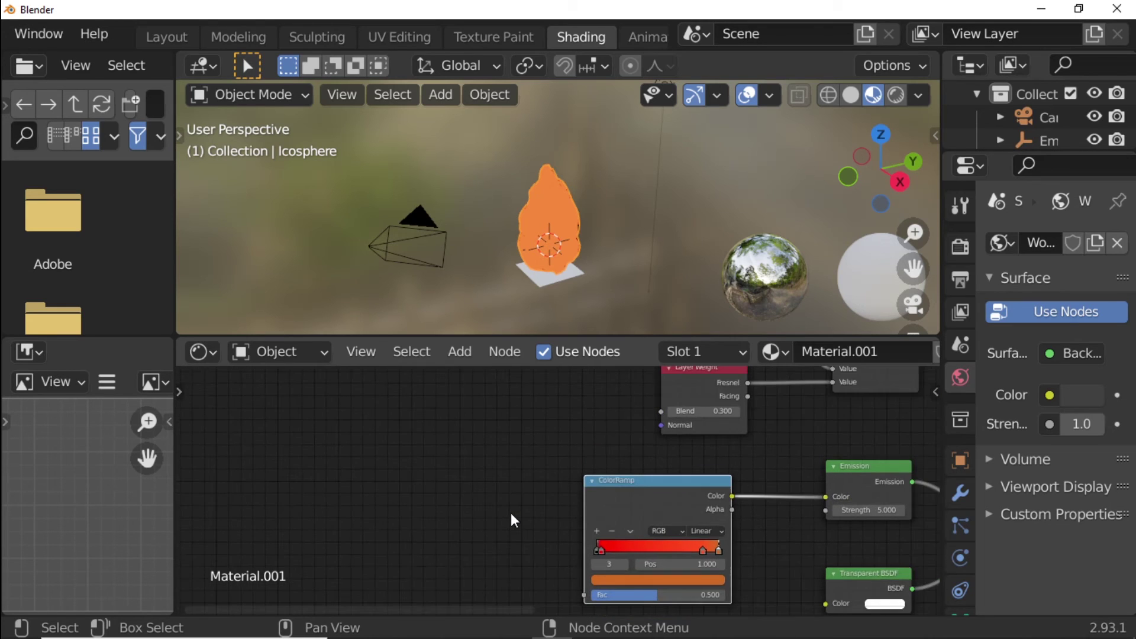
scroll(510, 512, "down", 1)
left_click(456, 351)
mouse_move(497, 222)
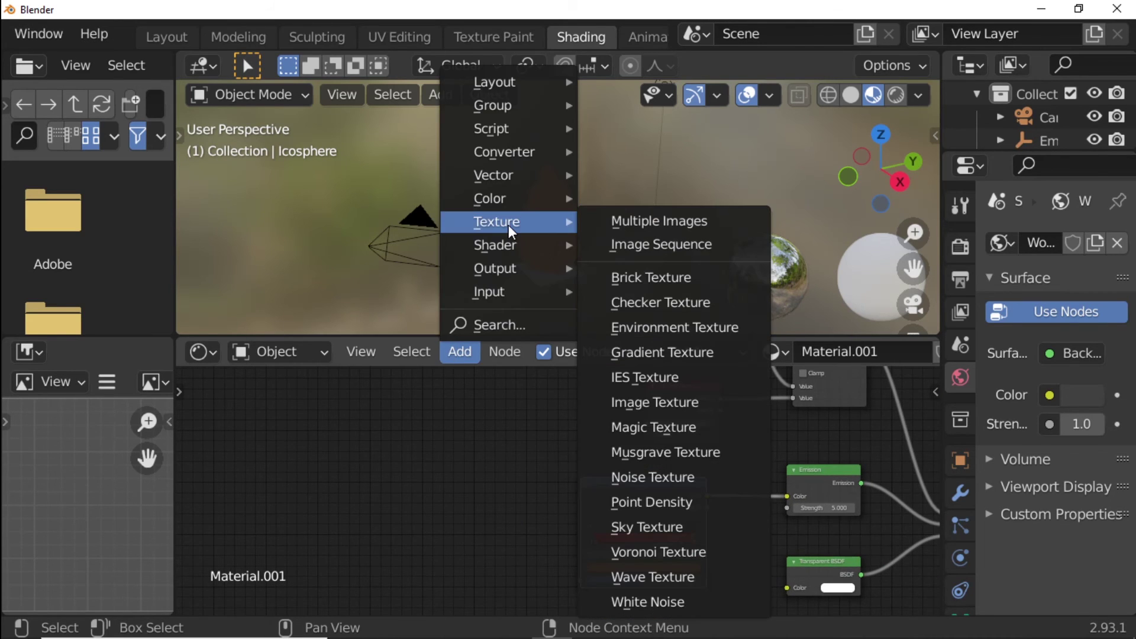
left_click(651, 352)
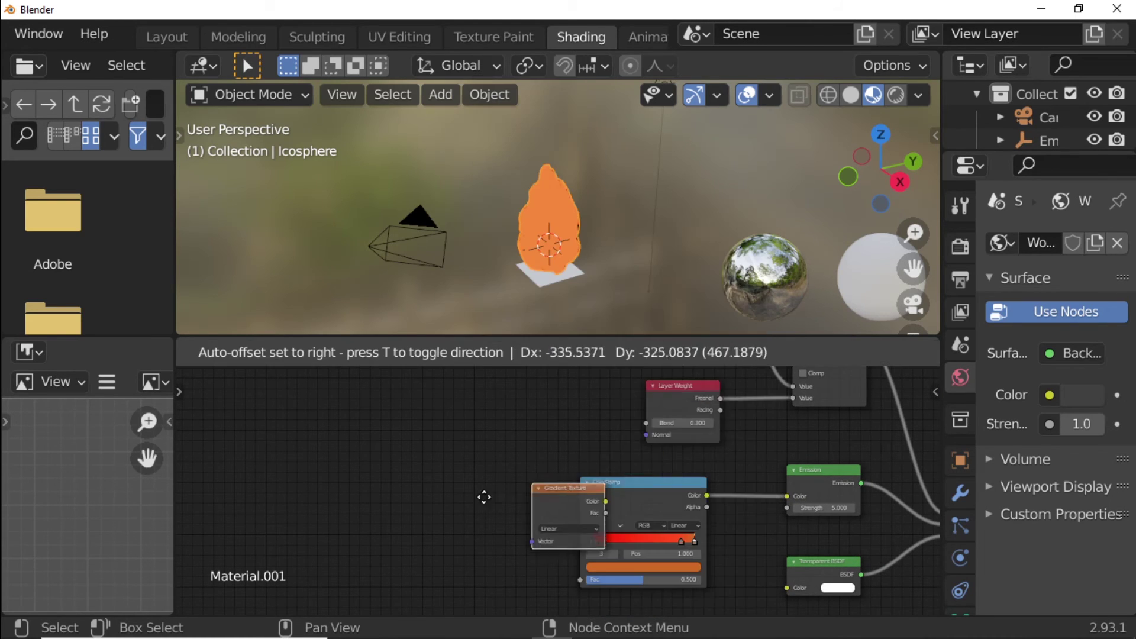
left_click(421, 509)
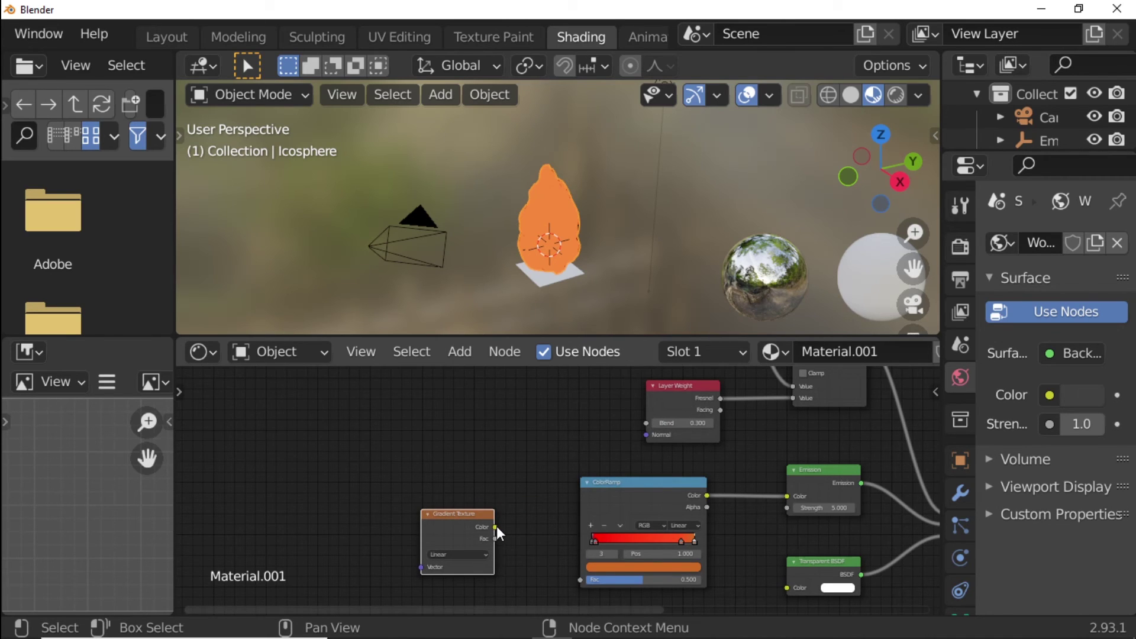
left_click_drag(496, 528, 581, 584)
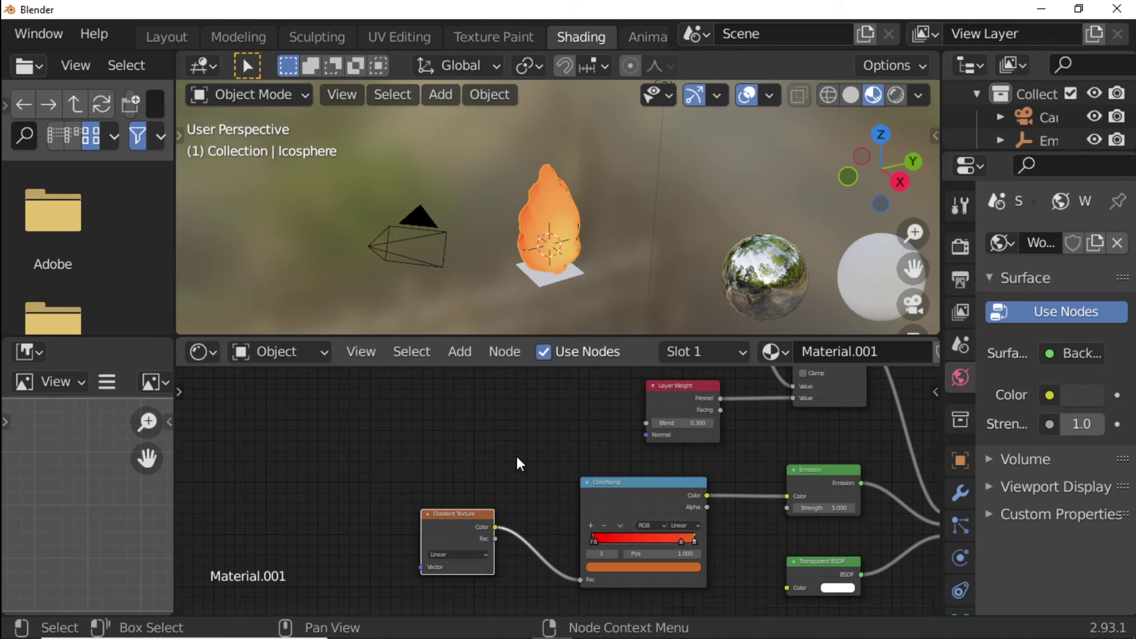
mouse_move(518, 460)
middle_mouse_down()
mouse_move(612, 517)
mouse_move(697, 525)
mouse_move(713, 550)
middle_mouse_up()
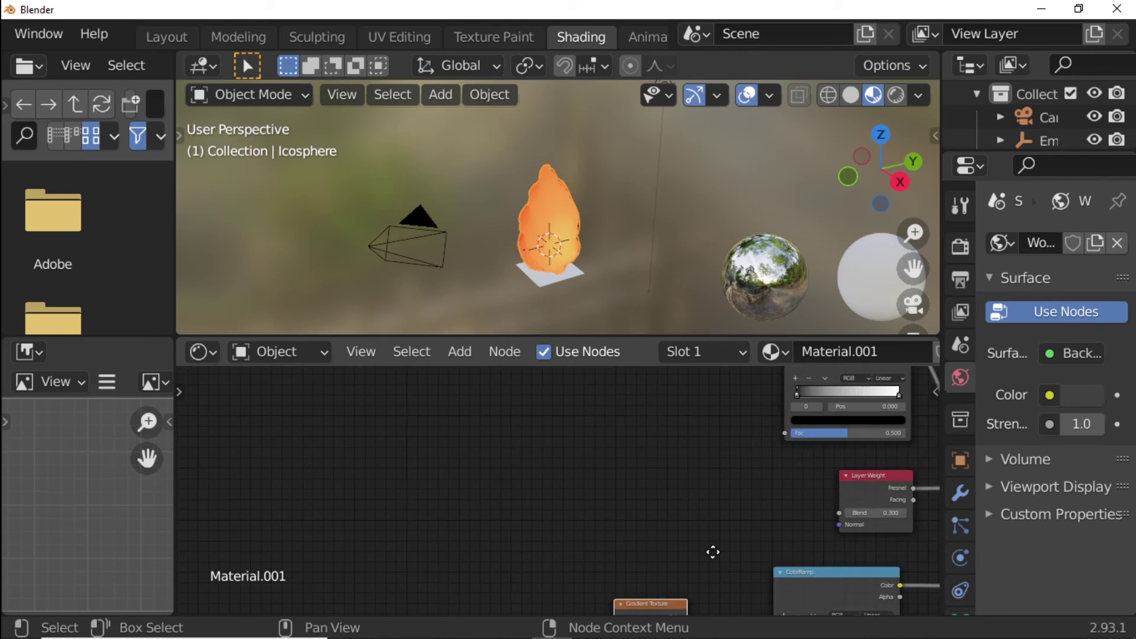
scroll(678, 501, "down", 1)
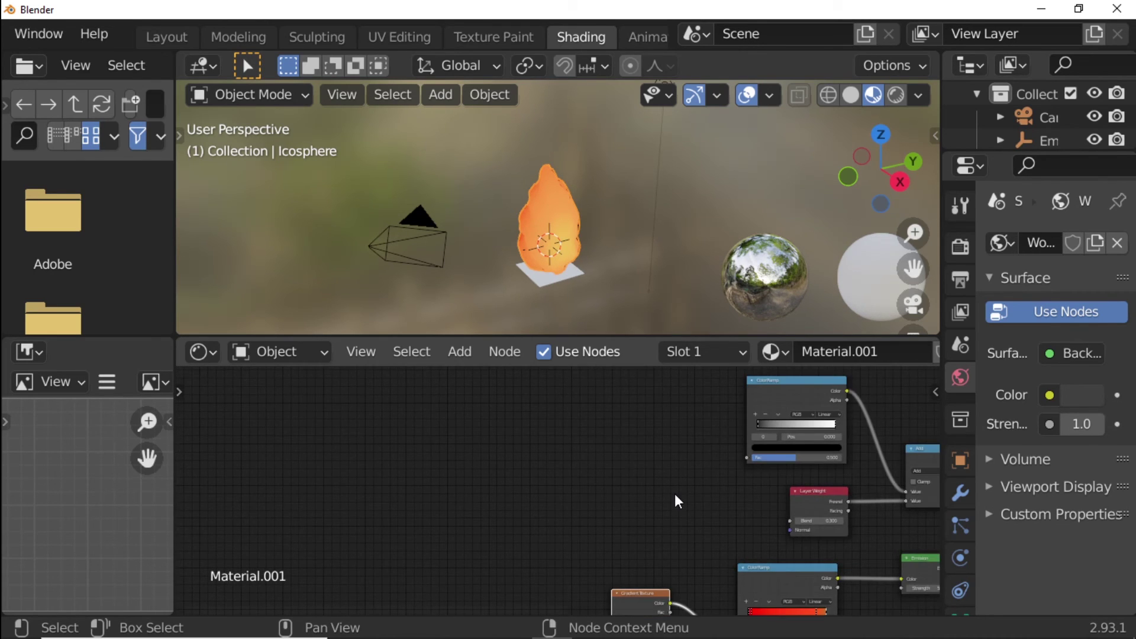
Step: Add a Magic Texture and connect its Color to the upper ColorRamp's Fac
left_click(463, 350)
mouse_move(497, 222)
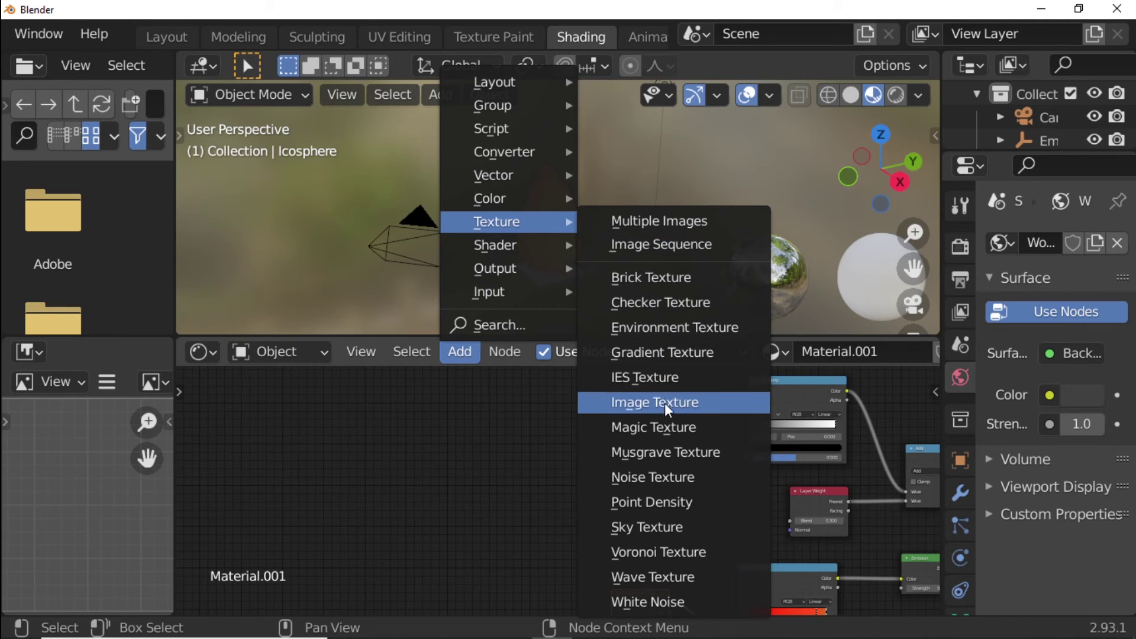
left_click(666, 437)
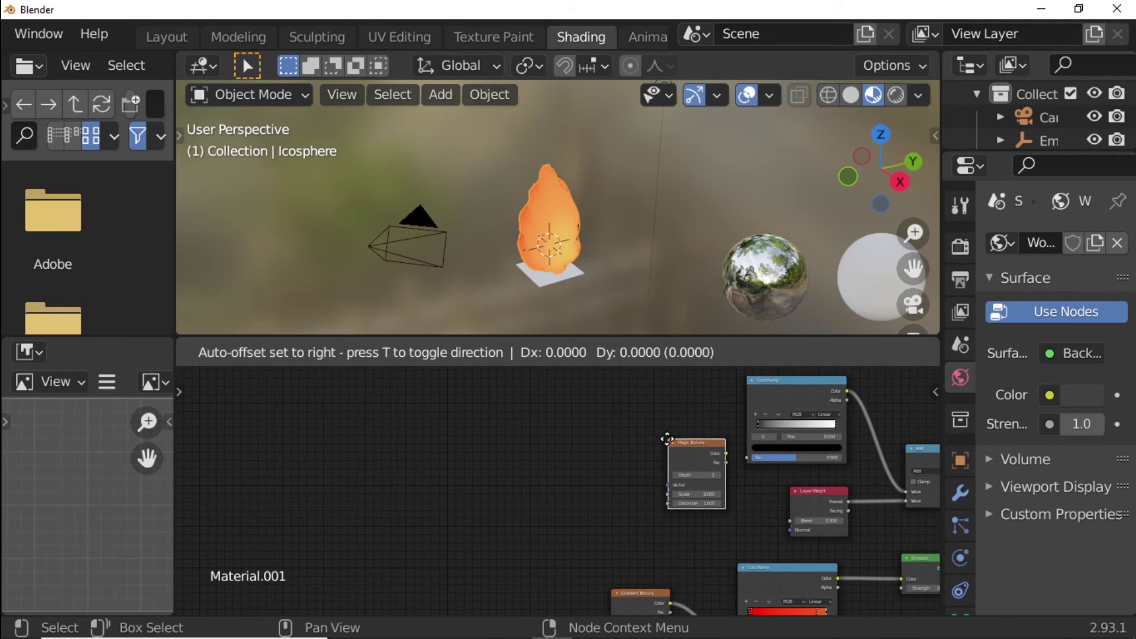
left_click(589, 401)
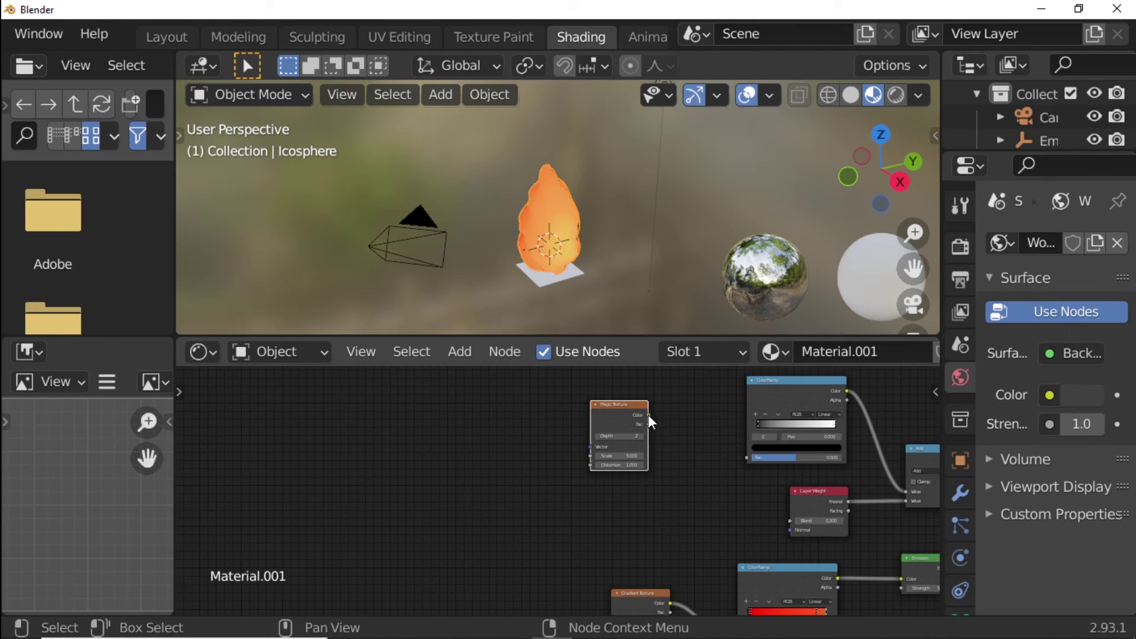
left_click_drag(648, 416, 747, 461)
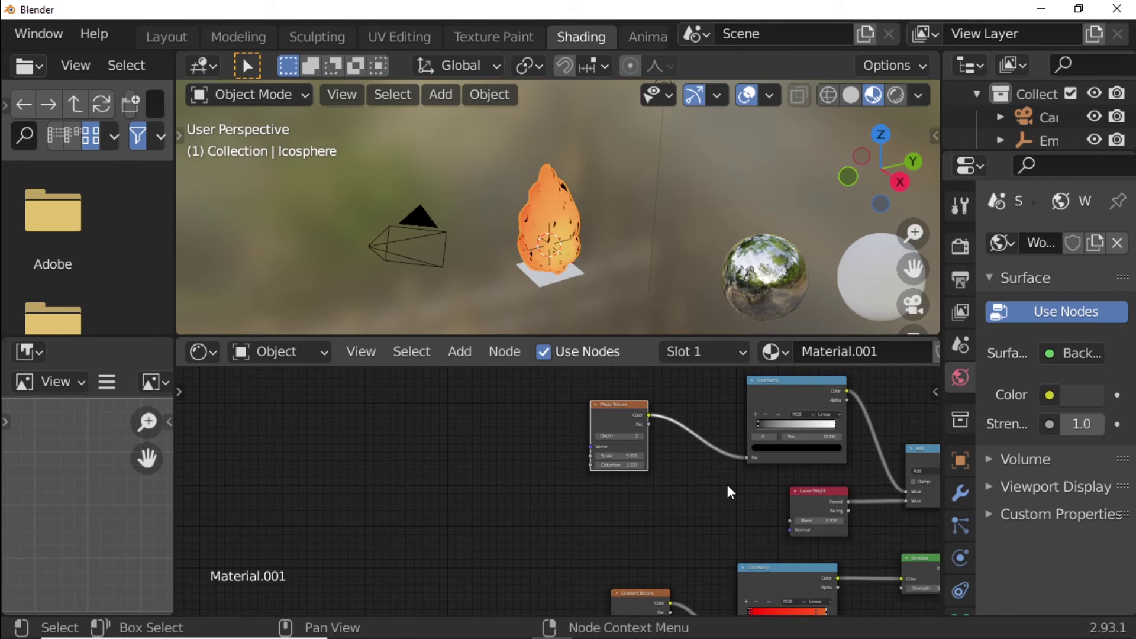
scroll(559, 535, "left", 5, "ctrl")
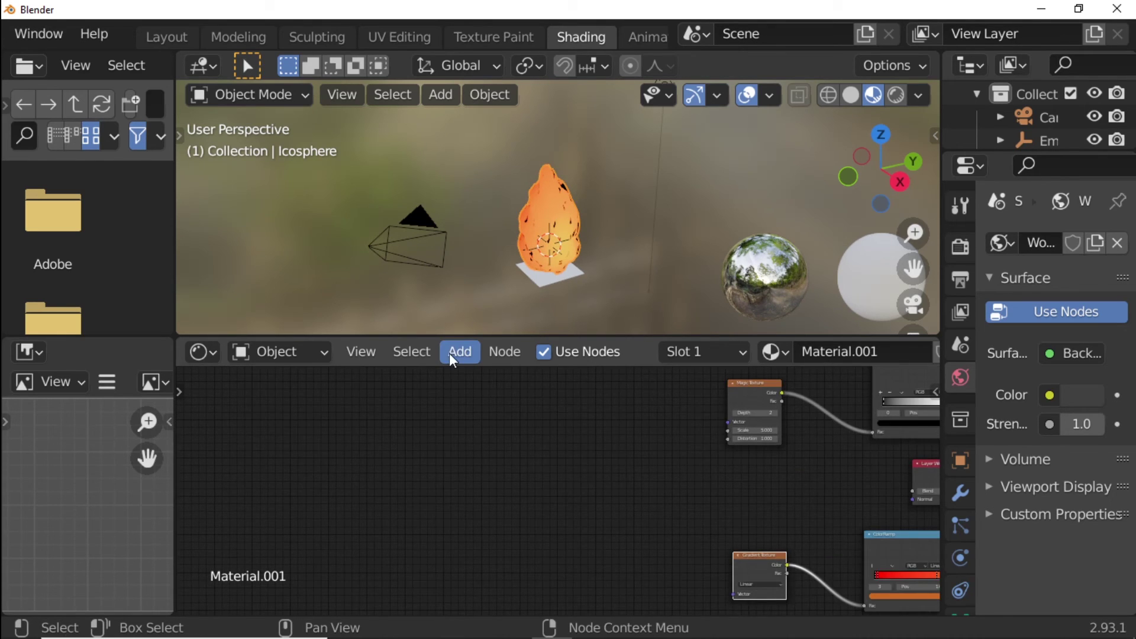
Step: Add a Mapping node and link its Vector to both the Magic and Gradient Texture Vector inputs
left_click(461, 352)
mouse_move(507, 175)
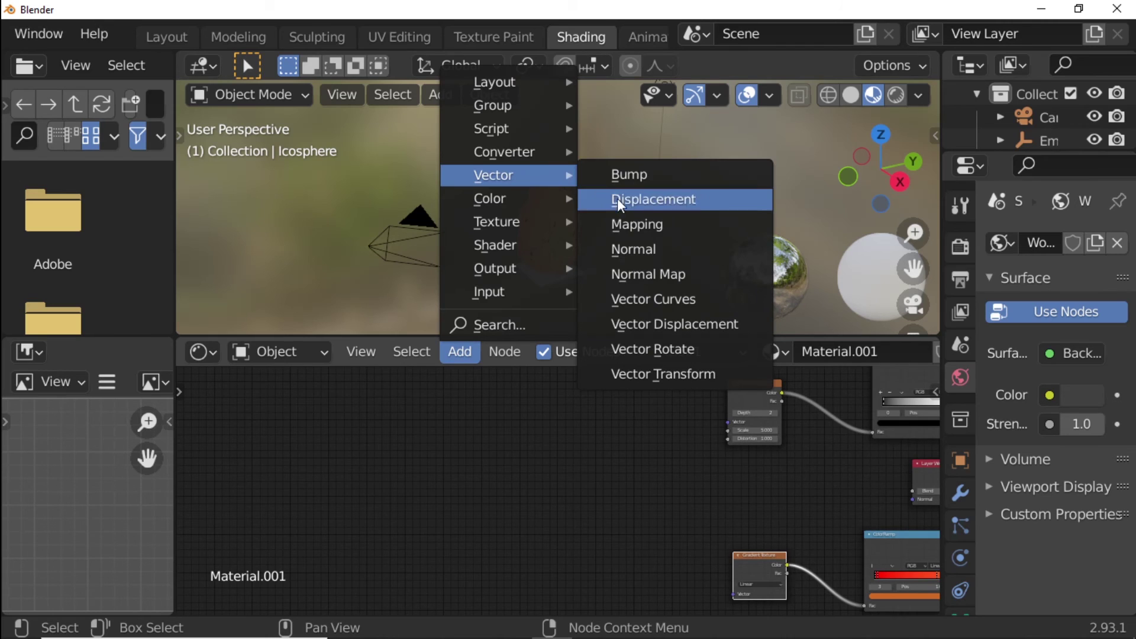
left_click(648, 228)
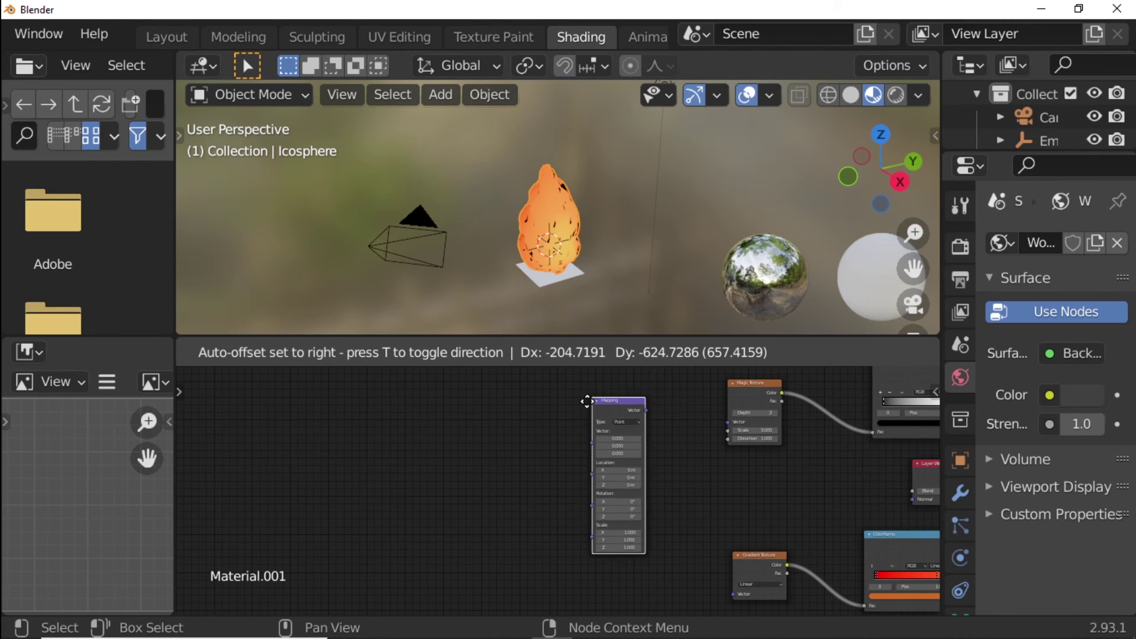
left_click(587, 402)
scroll(644, 438, "up", 2)
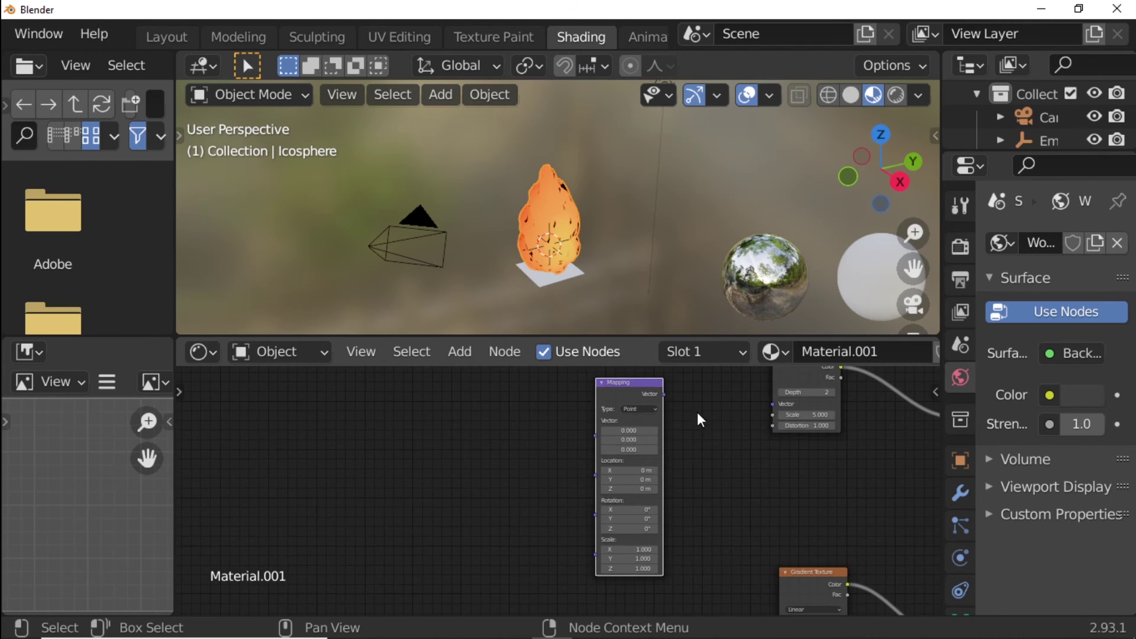
left_click_drag(664, 395, 773, 405)
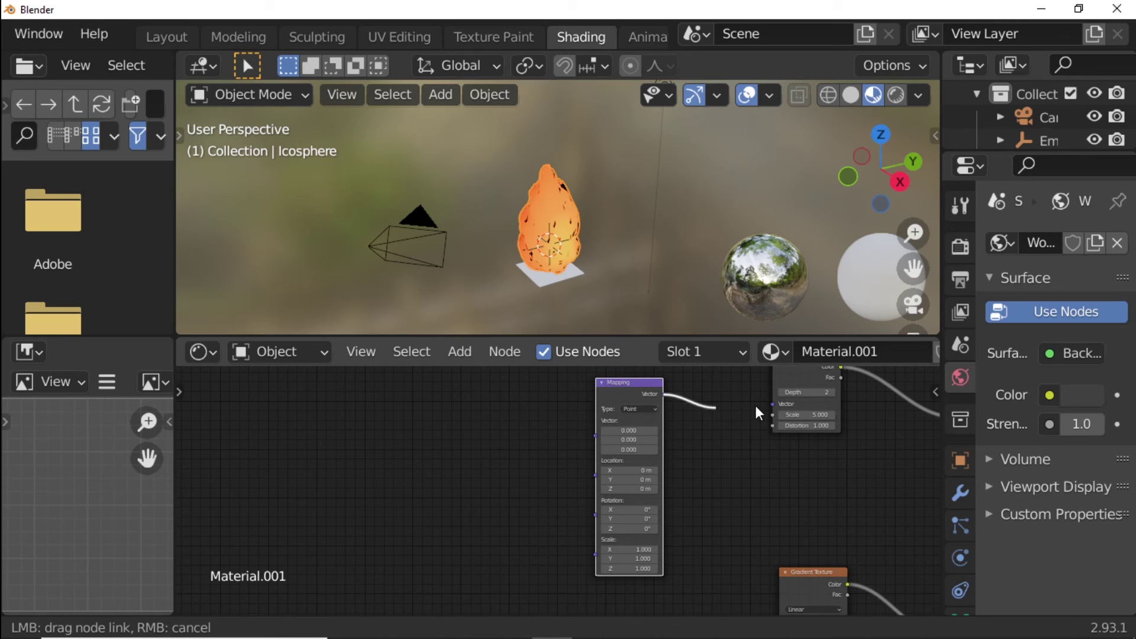
scroll(741, 469, "down", 2)
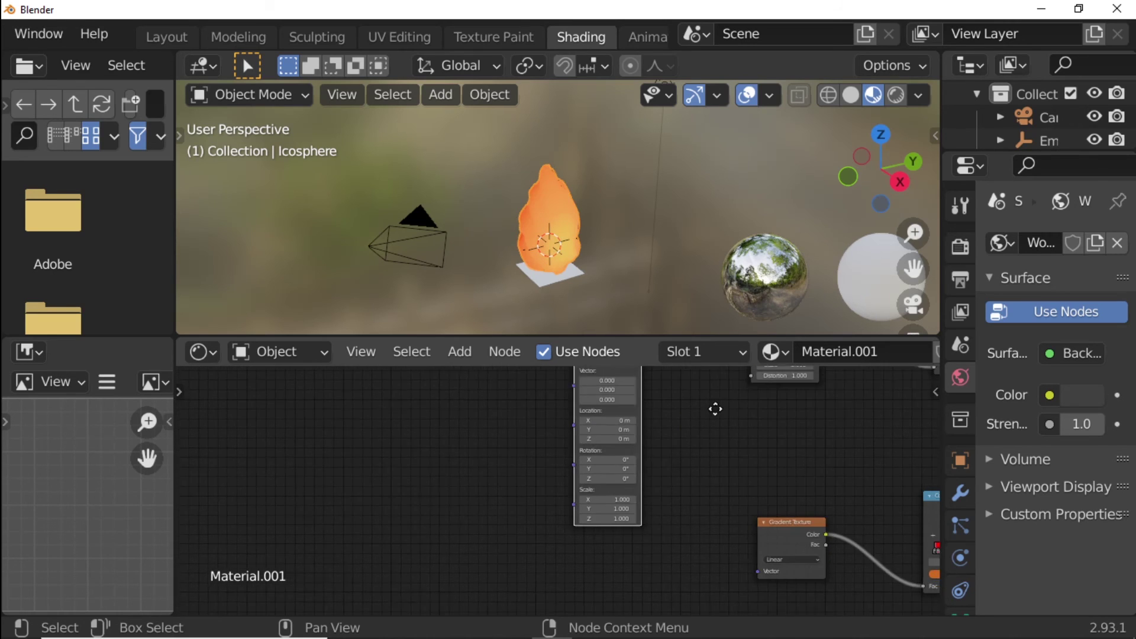
scroll(677, 422, "down", 1)
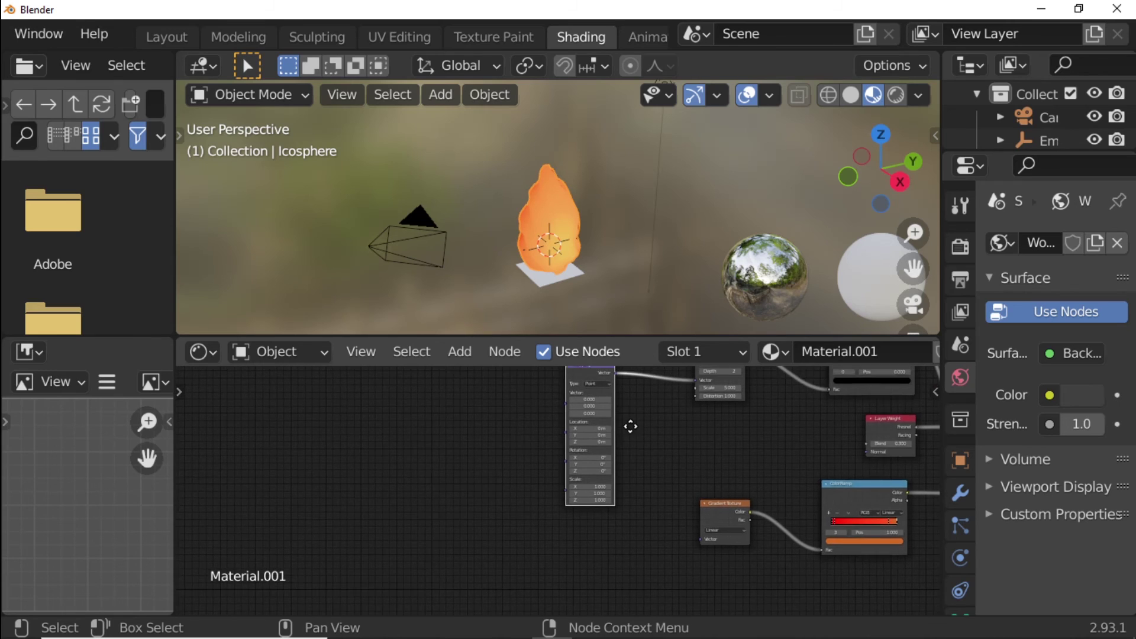
scroll(615, 423, "up", 3, "shift")
left_click_drag(616, 407, 703, 576)
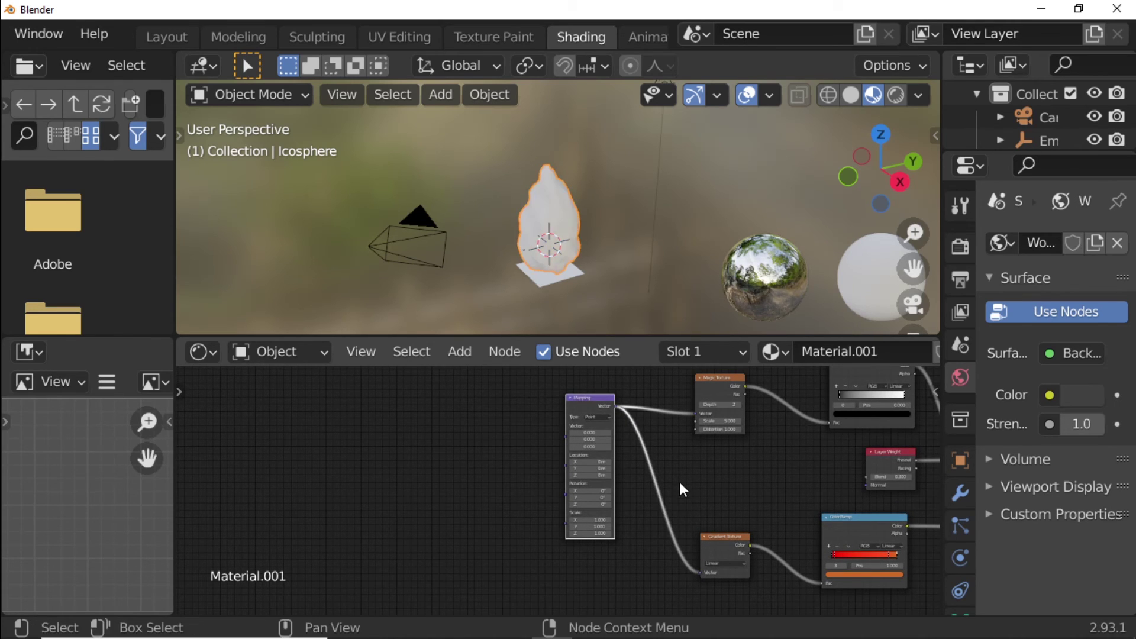
middle_click_drag(702, 479, 757, 477)
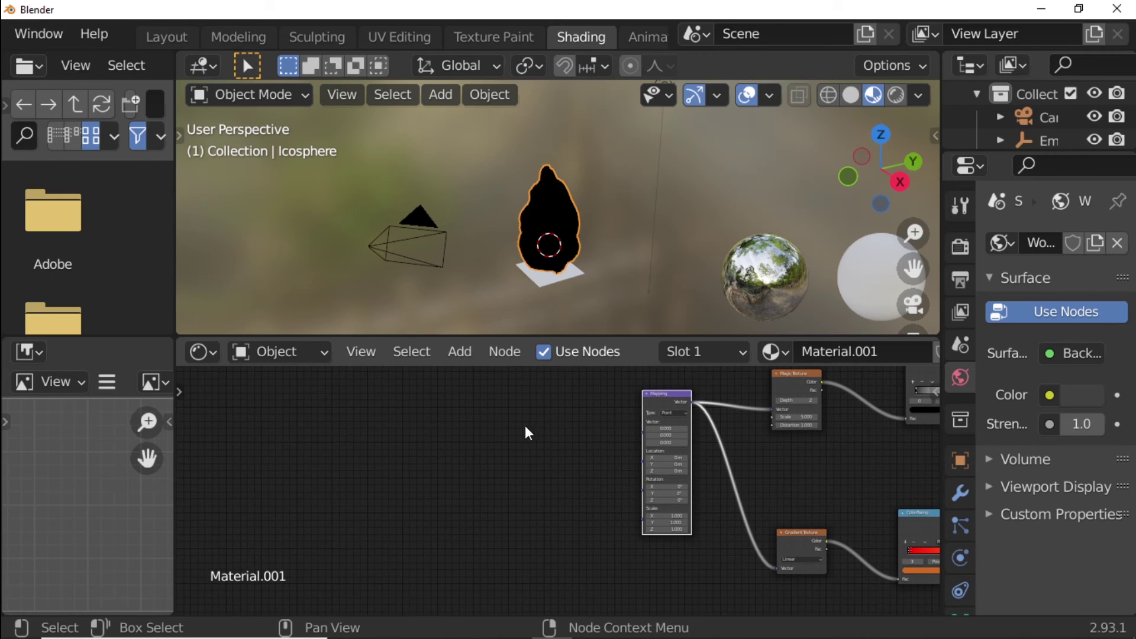
Step: Add a Texture Coordinate node left of Mapping, linking its Object output to Mapping's Vector input
left_click(453, 349)
mouse_move(489, 291)
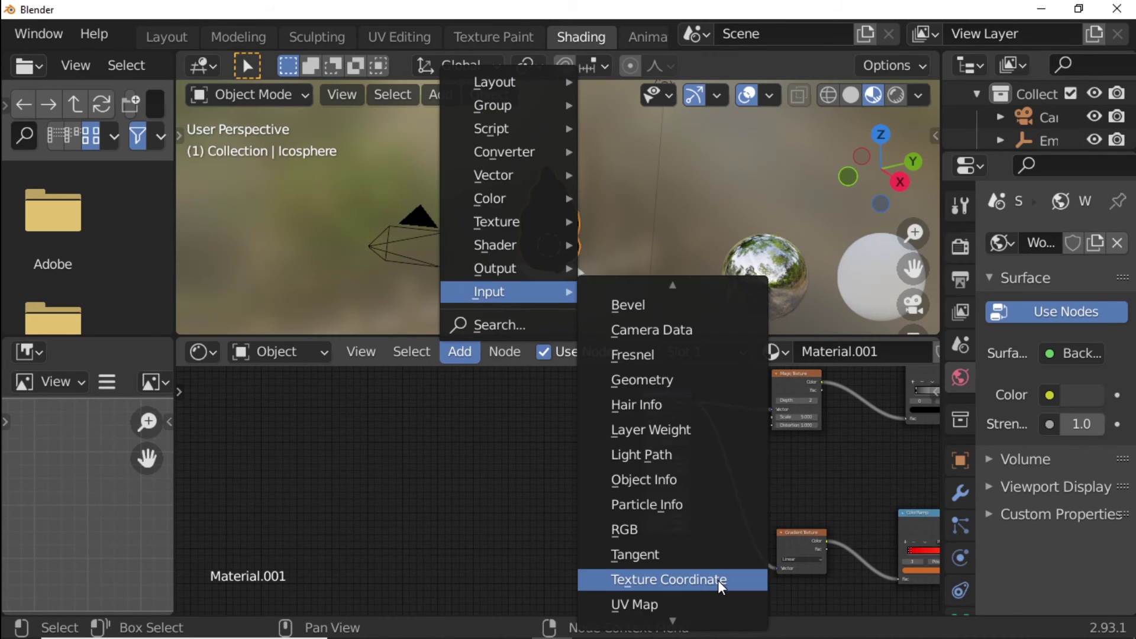
left_click(718, 580)
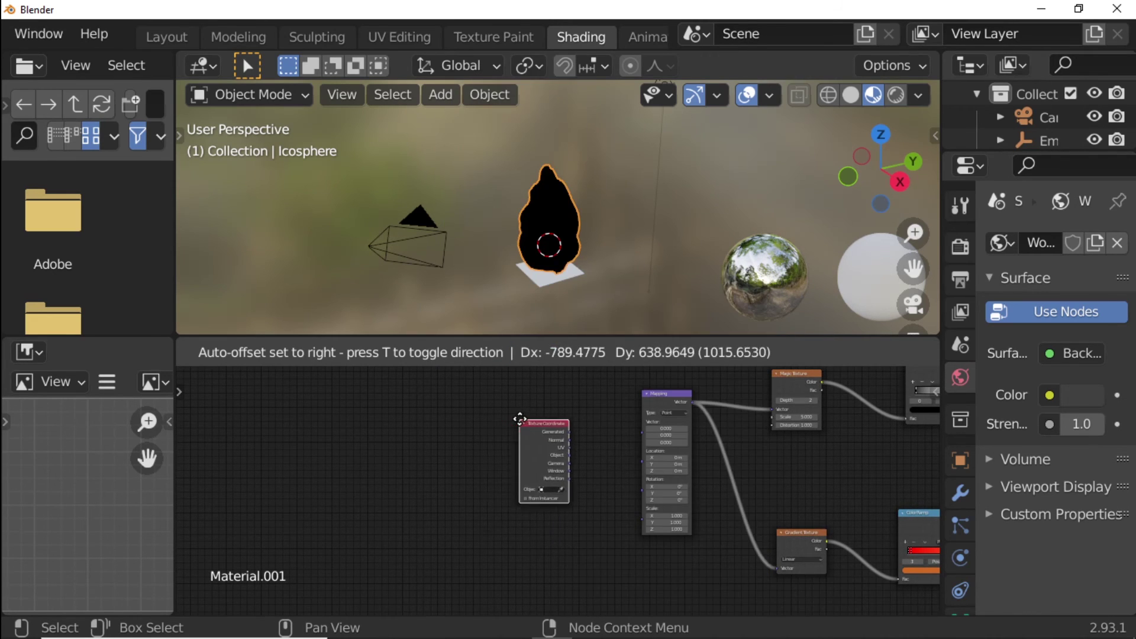
left_click(520, 419)
scroll(578, 482, "up", 1)
scroll(581, 467, "up", 1)
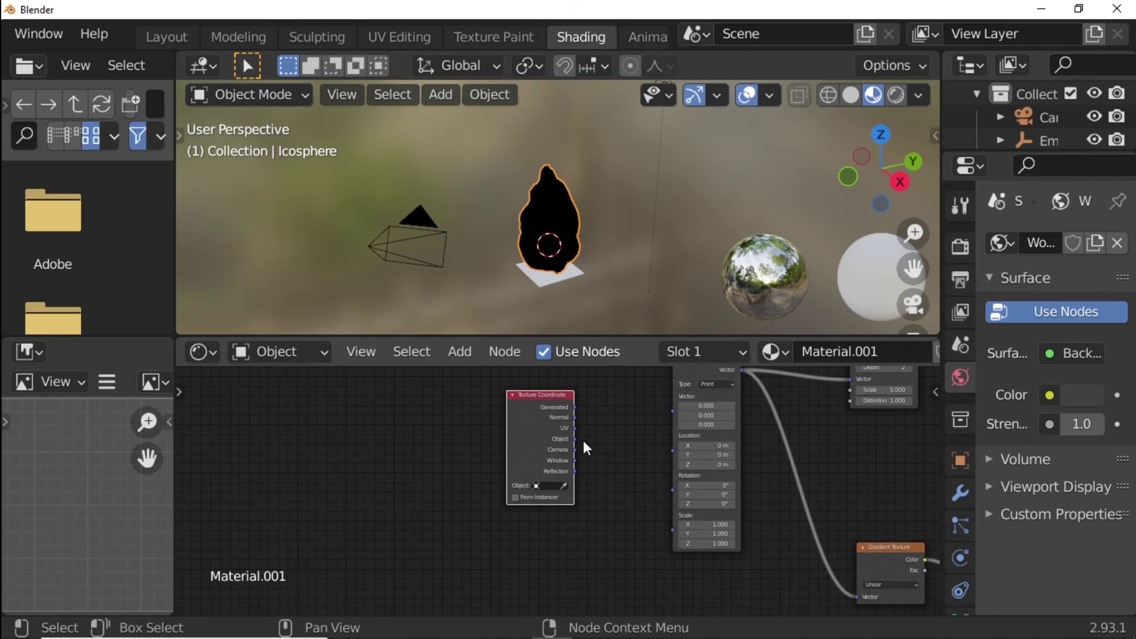
left_click_drag(574, 439, 657, 426)
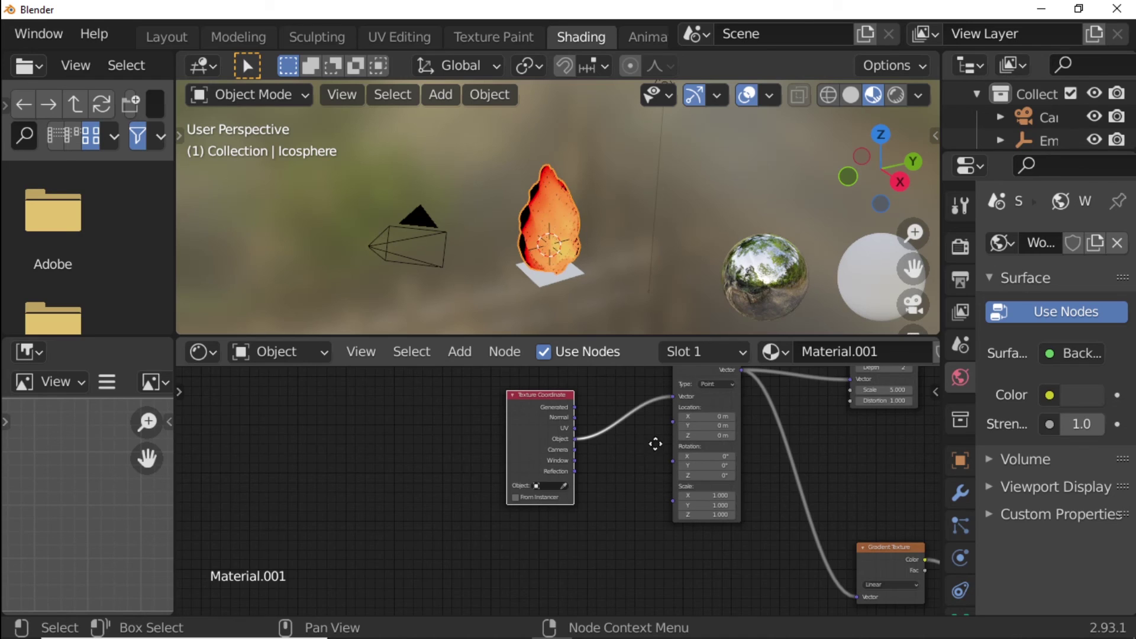
middle_click_drag(652, 446, 541, 478)
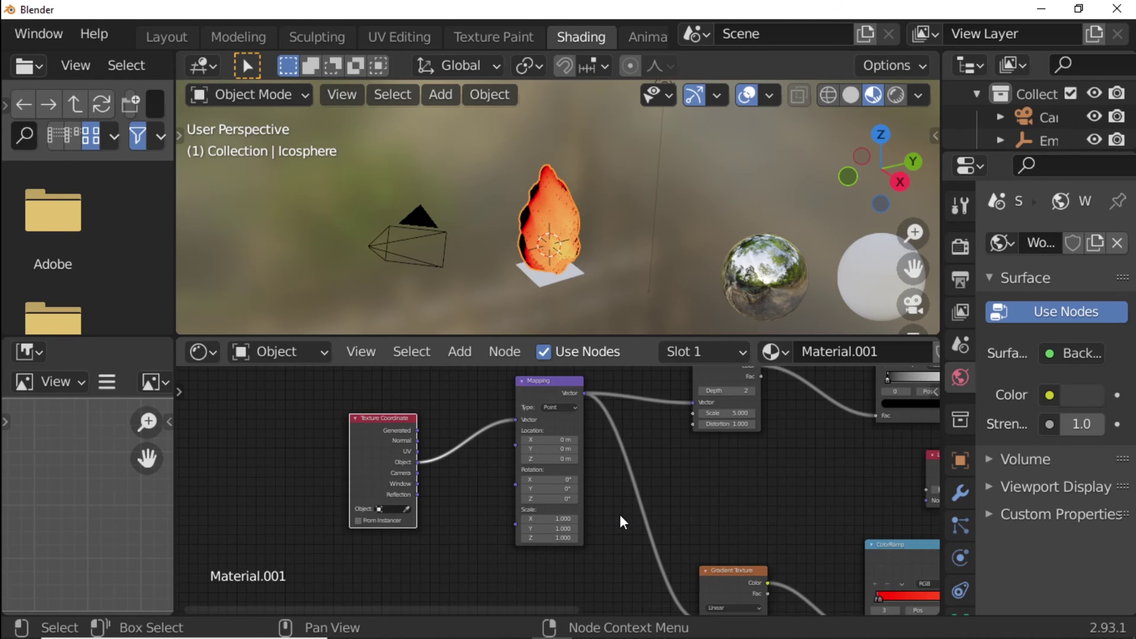
scroll(620, 514, "up", 2)
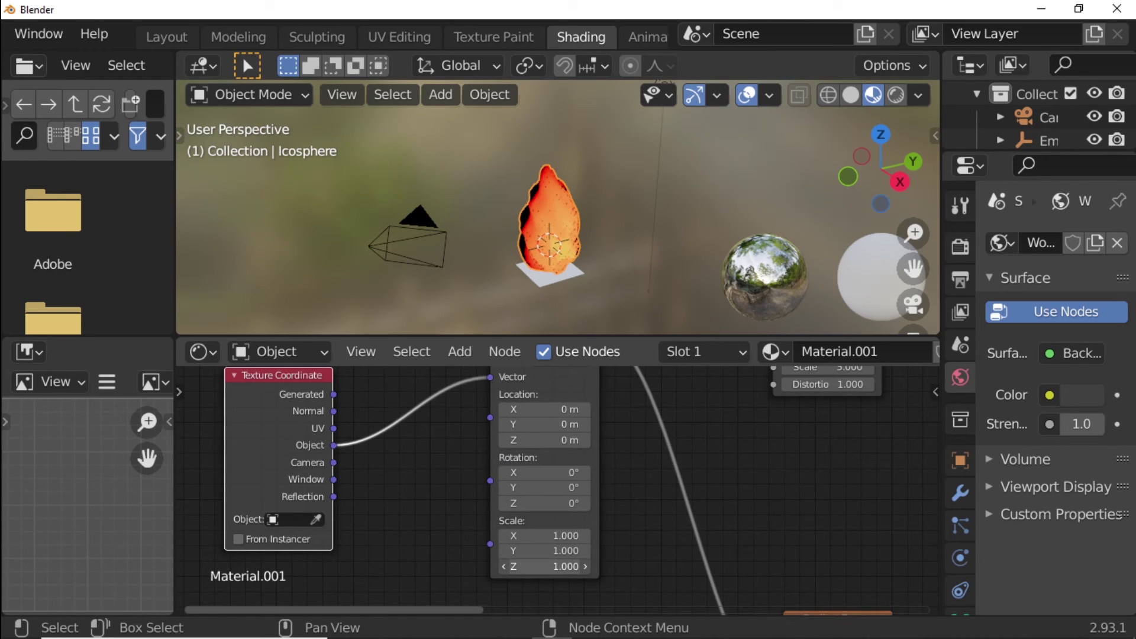
Step: Set the Mapping node to Scale Z 0.5, Rotation Y -90° and Location X 1.4 m
left_click(574, 566)
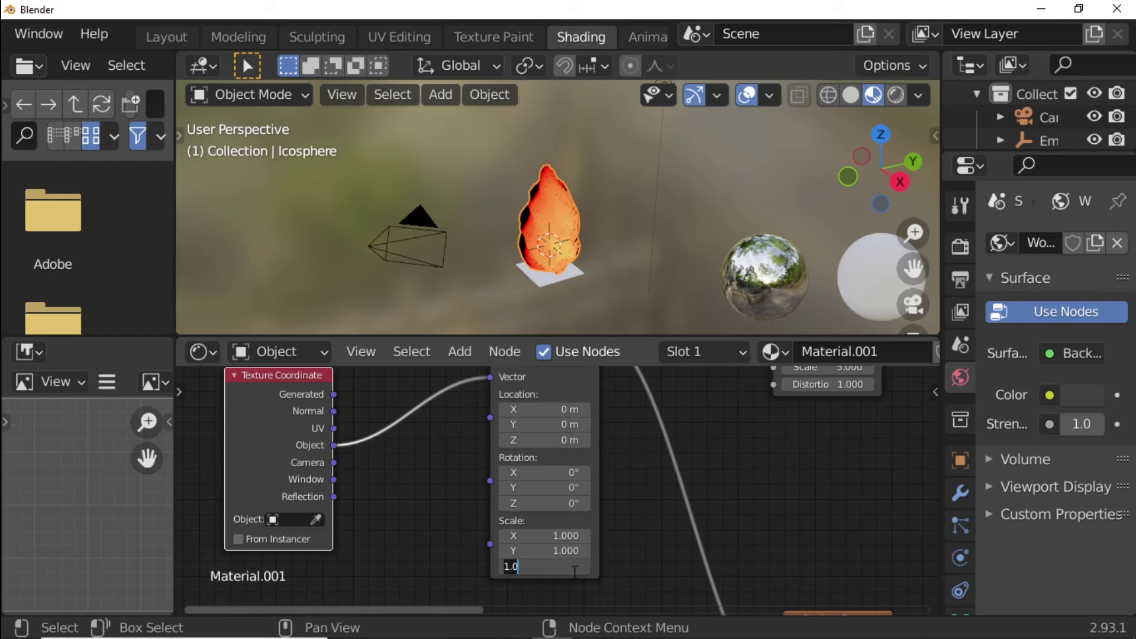
type("0.")
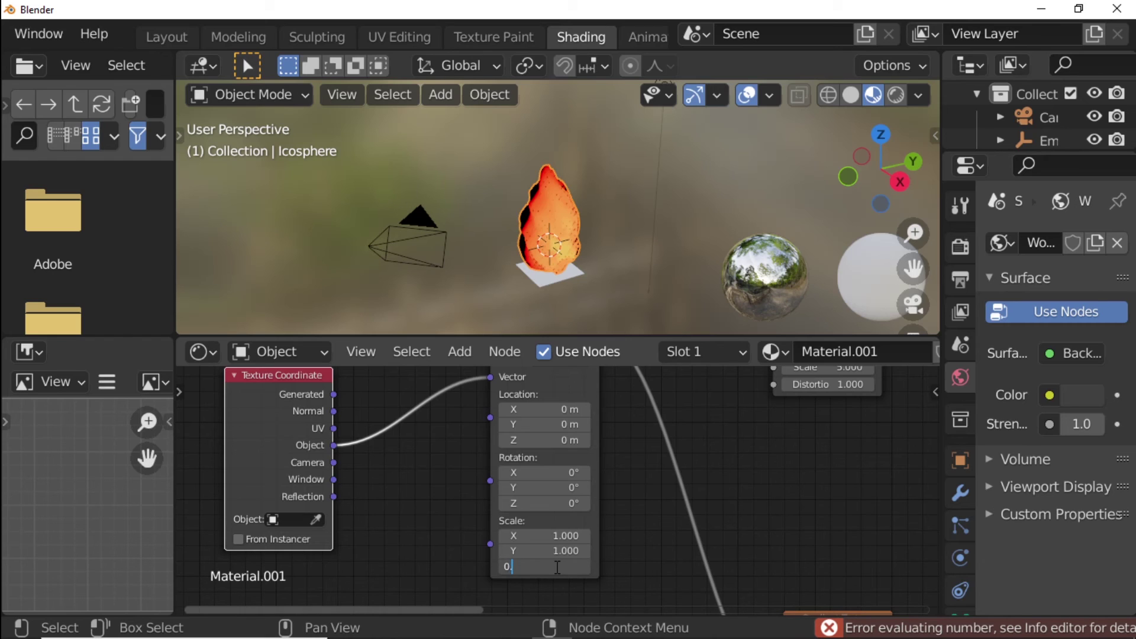
type("5")
left_click(571, 492)
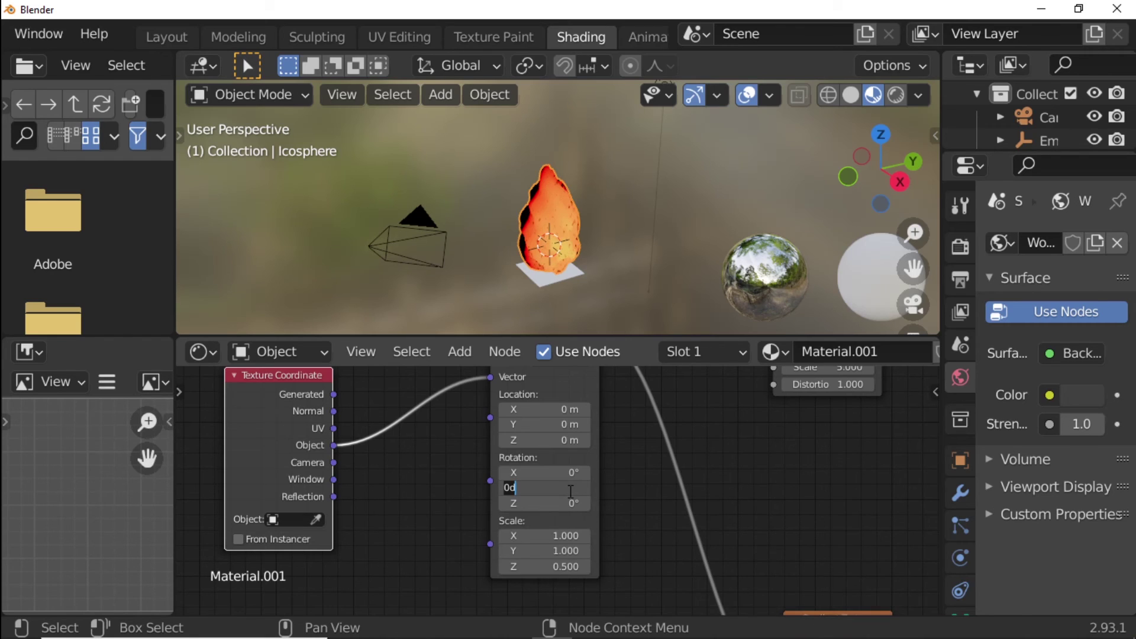
type("-")
type("90")
key("Return")
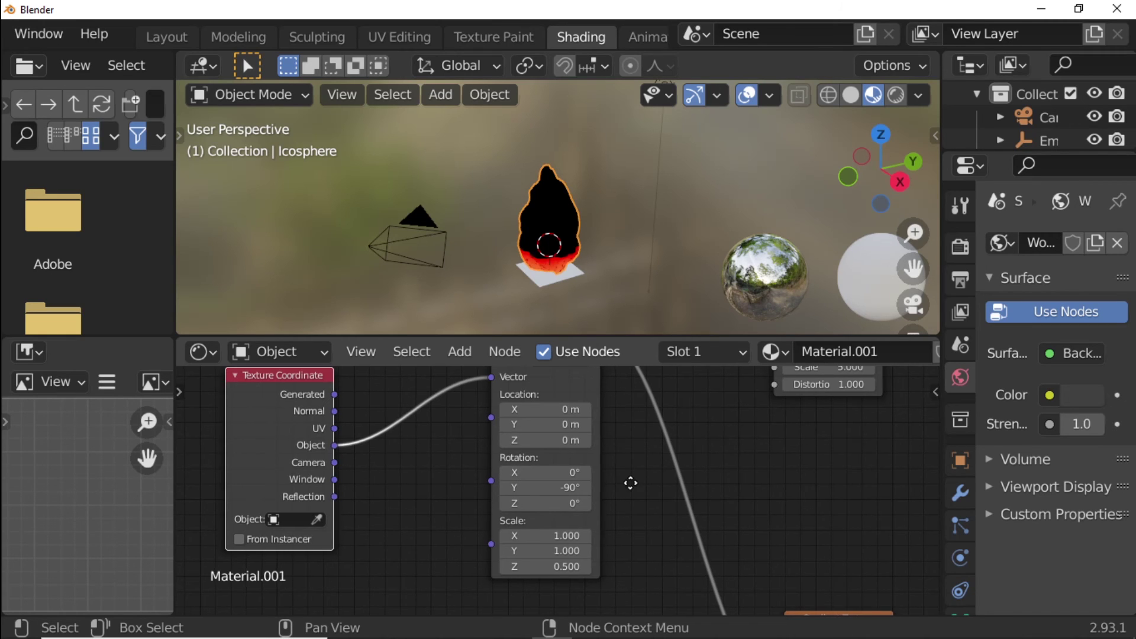
middle_click_drag(615, 427, 640, 482)
scroll(640, 482, "up", 2)
mouse_move(586, 442)
left_mouse_down()
mouse_move(675, 442)
mouse_move(640, 442)
mouse_move(655, 454)
left_mouse_up()
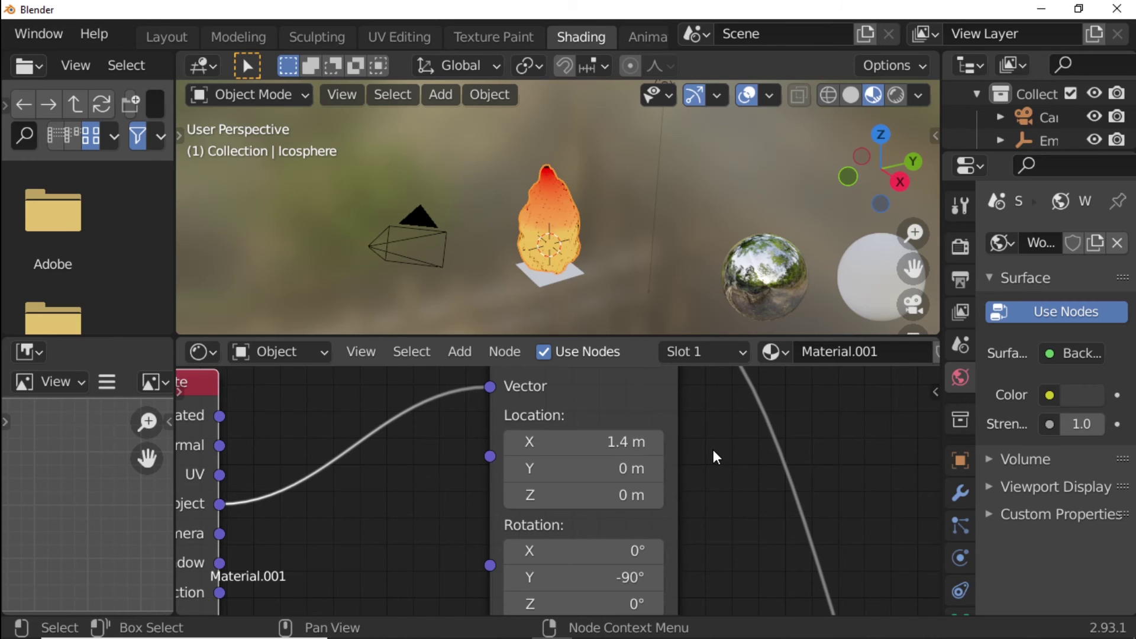
Step: Raise the Magic Texture Depth from 2 to 3
scroll(716, 458, "down", 3)
scroll(713, 460, "down", 3)
scroll(713, 459, "down", 1)
mouse_move(700, 502)
middle_mouse_down()
mouse_move(708, 518)
mouse_move(520, 469)
middle_mouse_up()
scroll(511, 472, "up", 3)
left_click(556, 491)
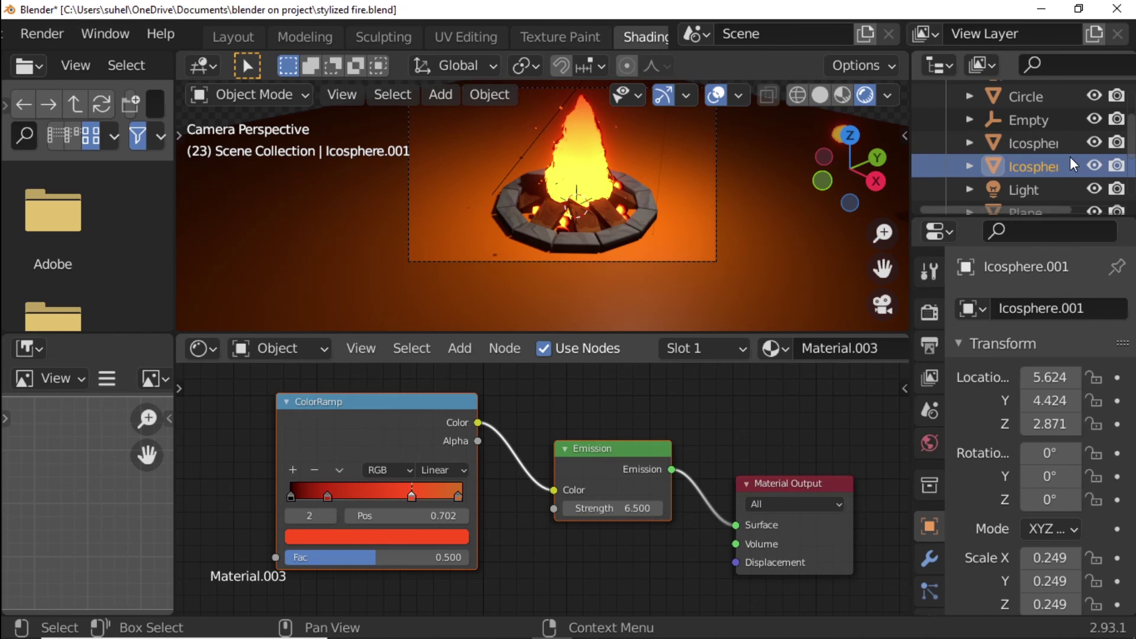
Step: Give the Plane's material a Transparent BSDF surface, keeping Alpha Clip blend mode
scroll(1070, 156, "down", 1)
scroll(1070, 156, "down", 1)
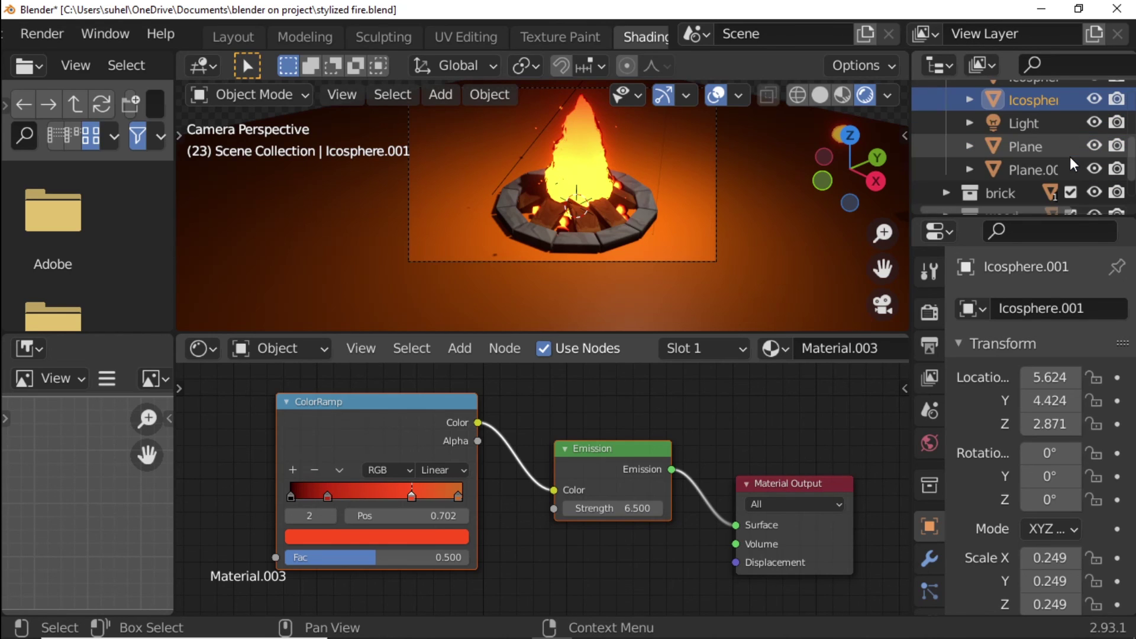
left_click(1034, 147)
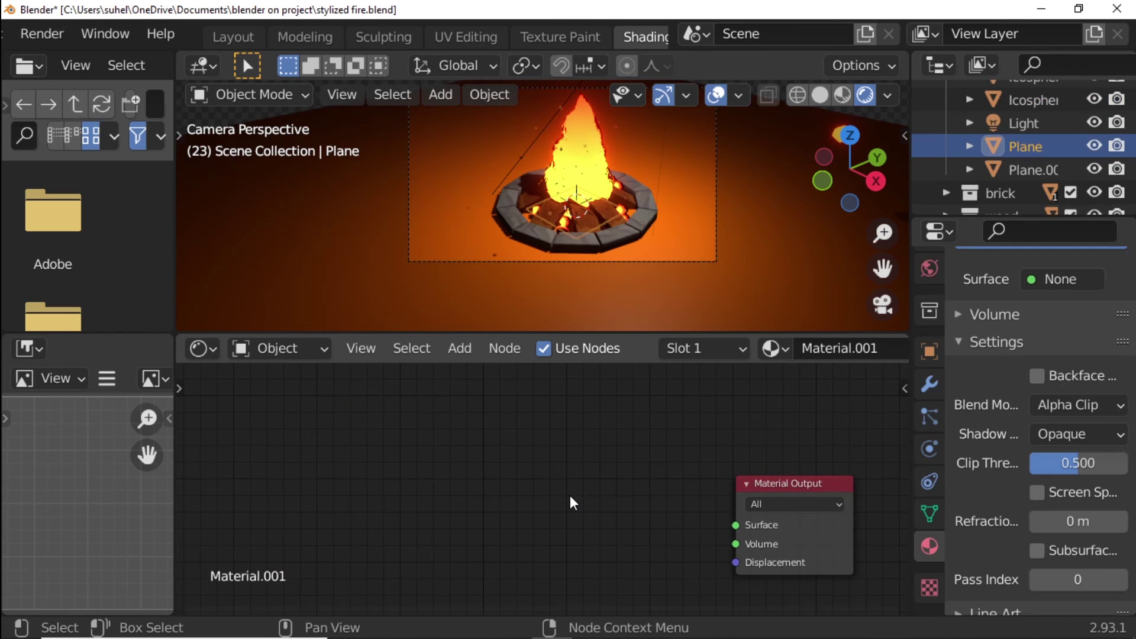
left_click(456, 350)
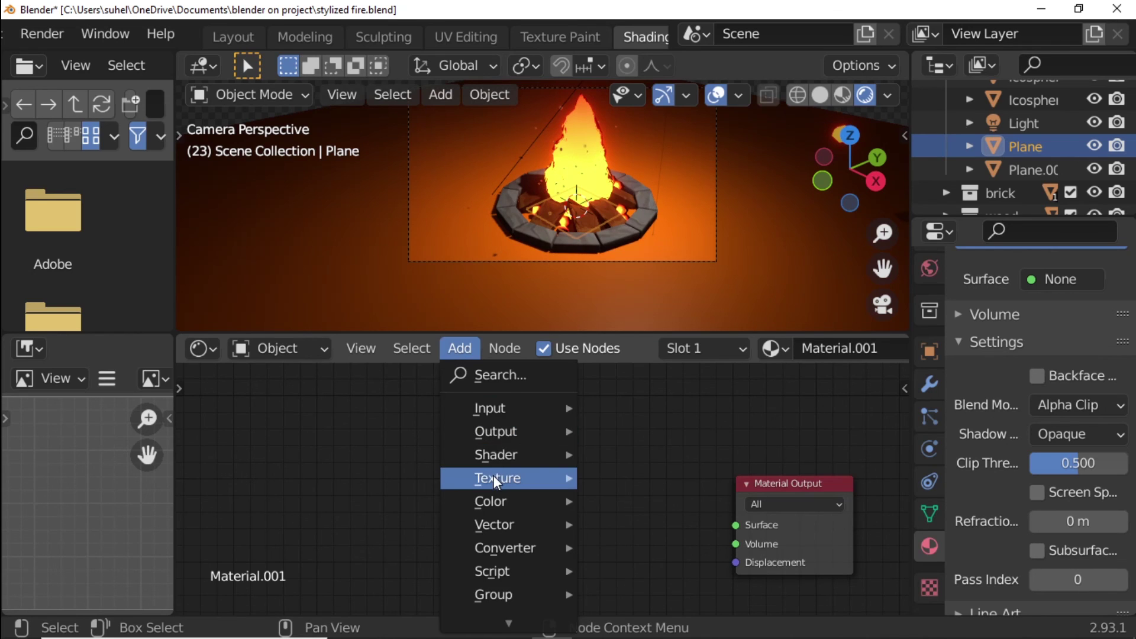
mouse_move(497, 454)
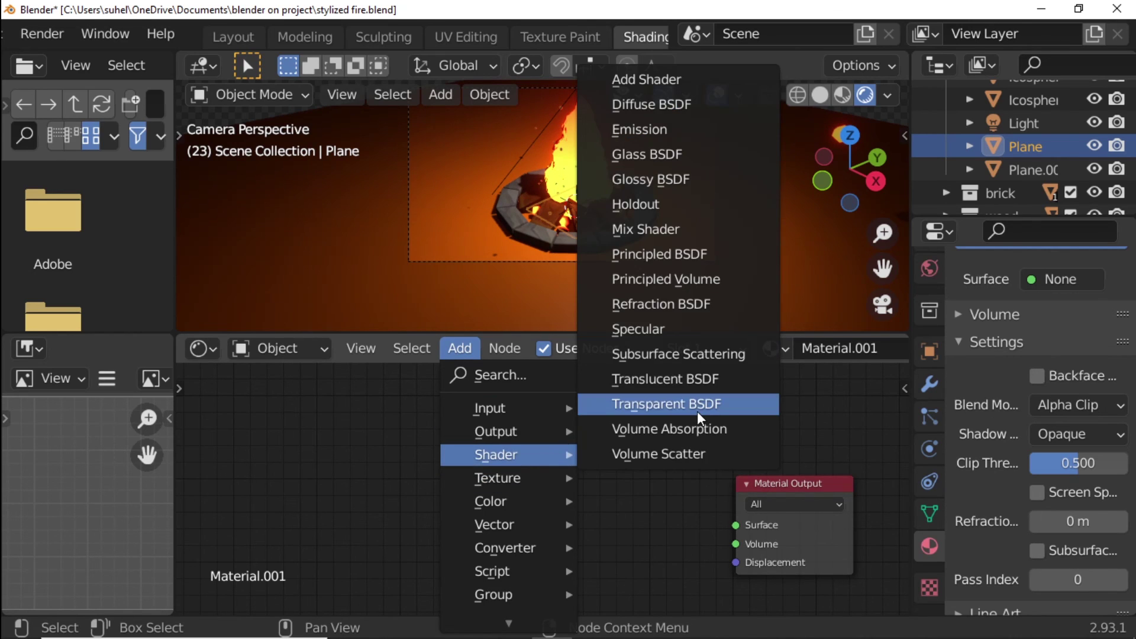
left_click(699, 409)
left_click(544, 474)
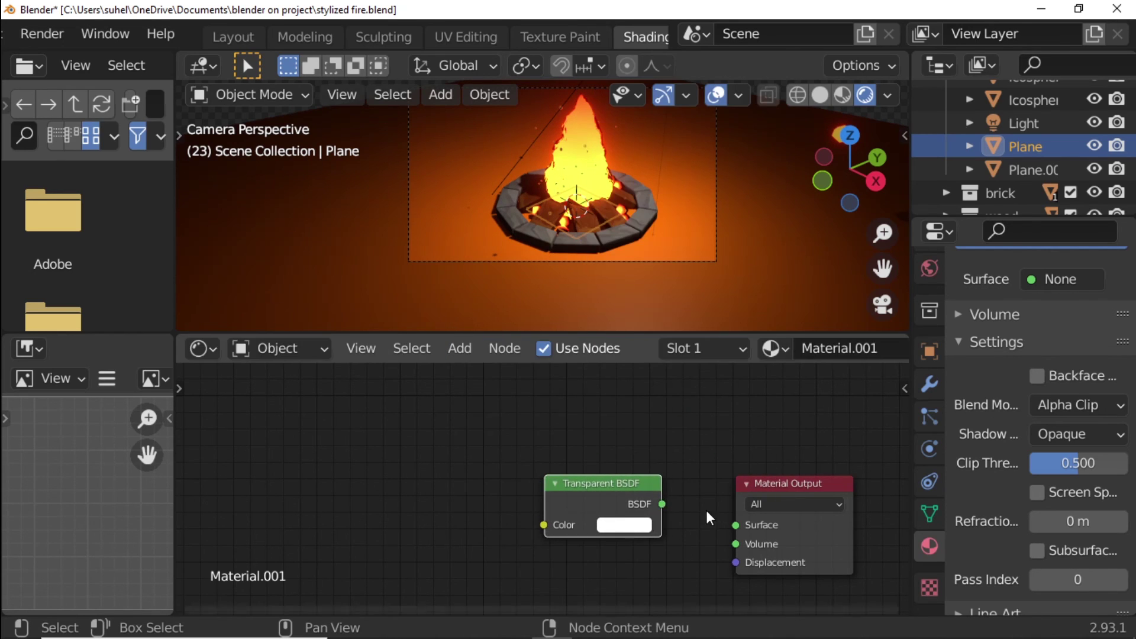
left_click_drag(662, 504, 736, 525)
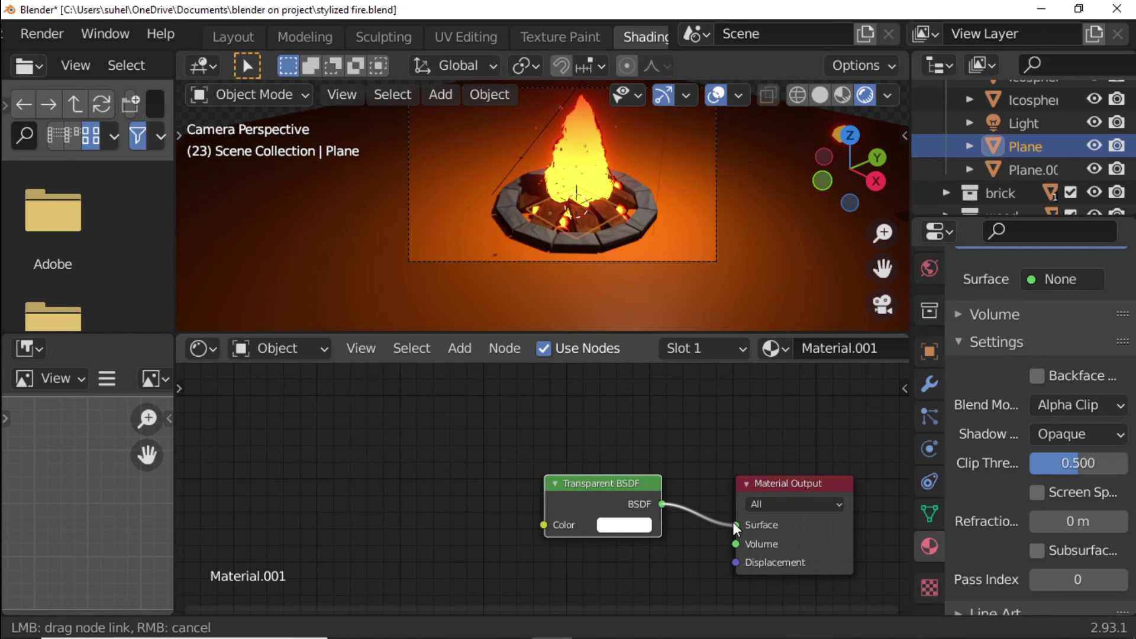
left_click(1067, 449)
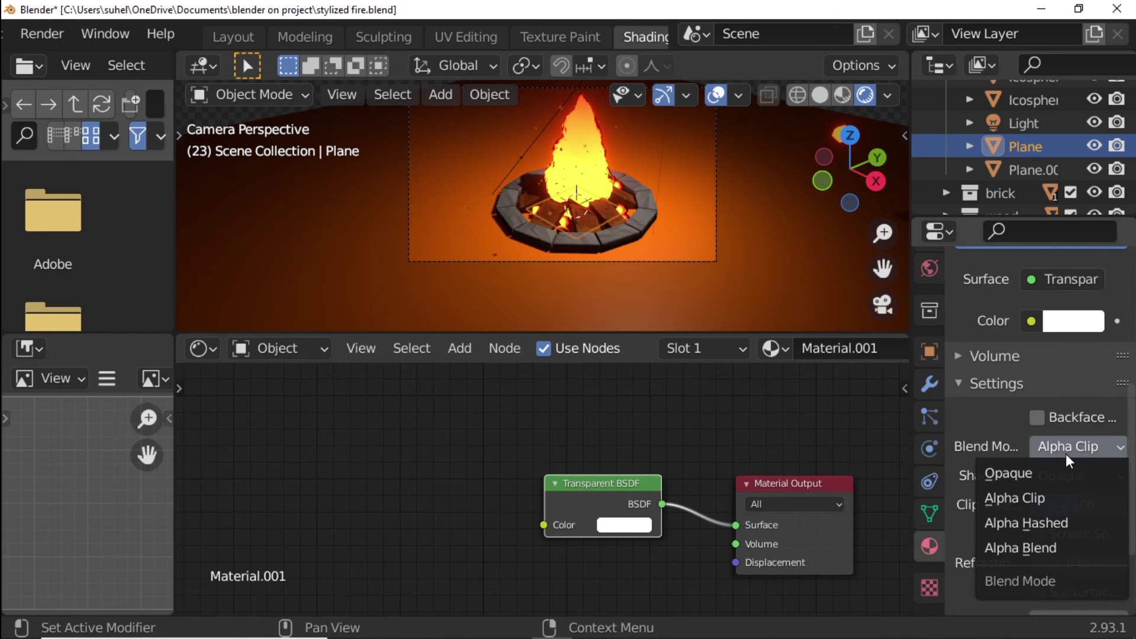
left_click(1046, 495)
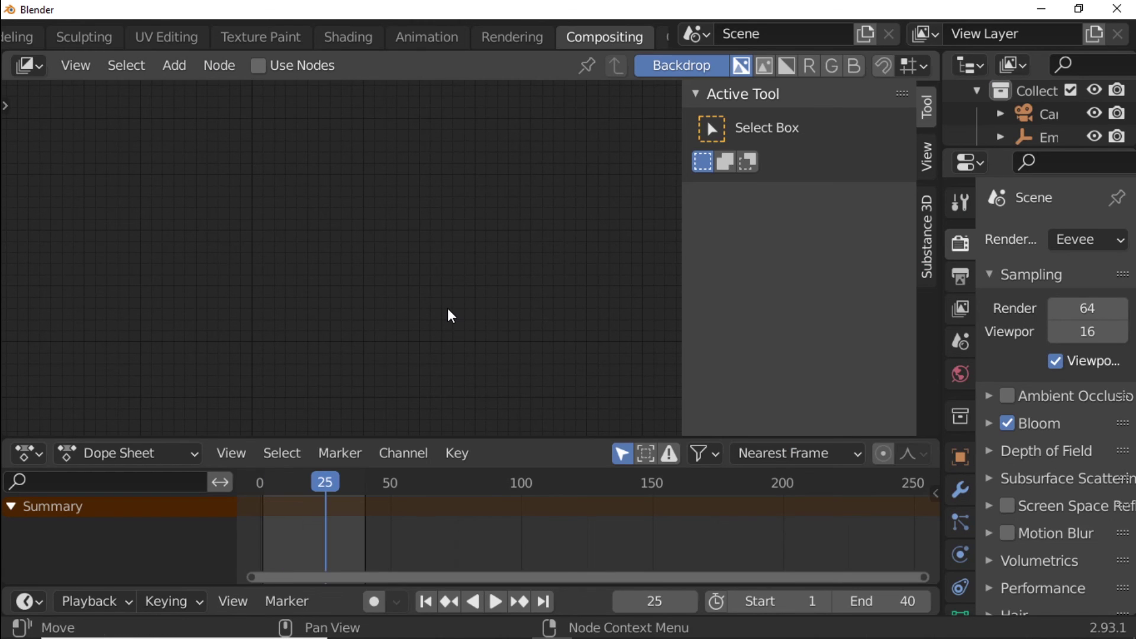
Step: Enable compositing nodes, set Render Layers to Scene, and reposition the nodes
left_click(259, 65)
left_click(271, 308)
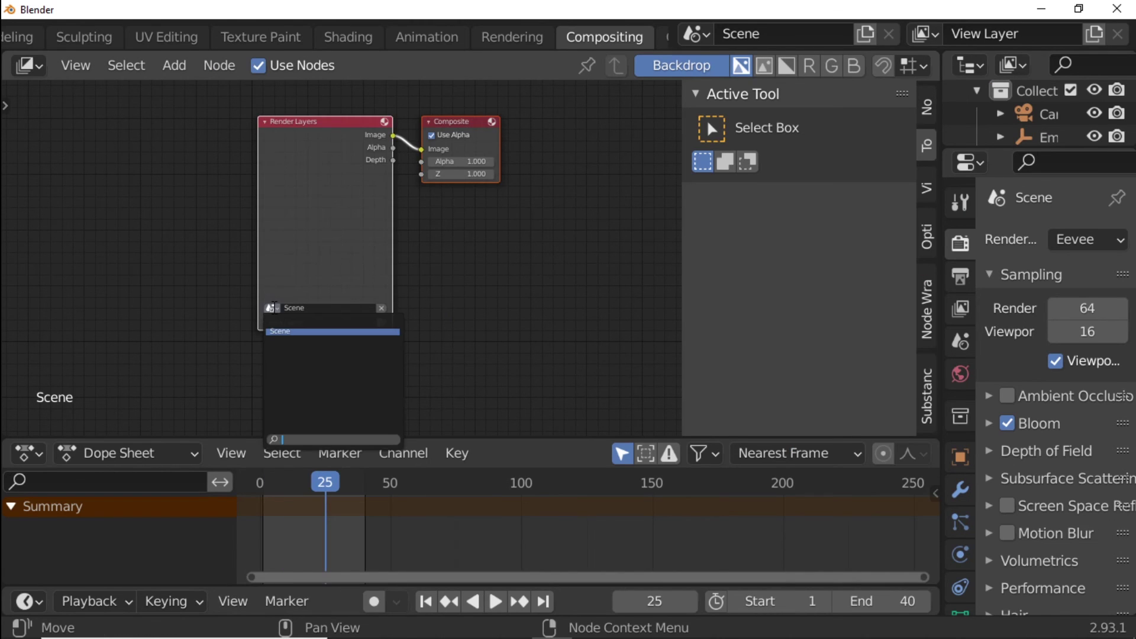
left_click(284, 332)
scroll(284, 337, "up", 1)
scroll(444, 229, "up", 1)
mouse_move(444, 228)
middle_mouse_down()
mouse_move(601, 302)
mouse_move(687, 287)
mouse_move(640, 295)
middle_mouse_up()
left_click_drag(585, 167, 578, 150)
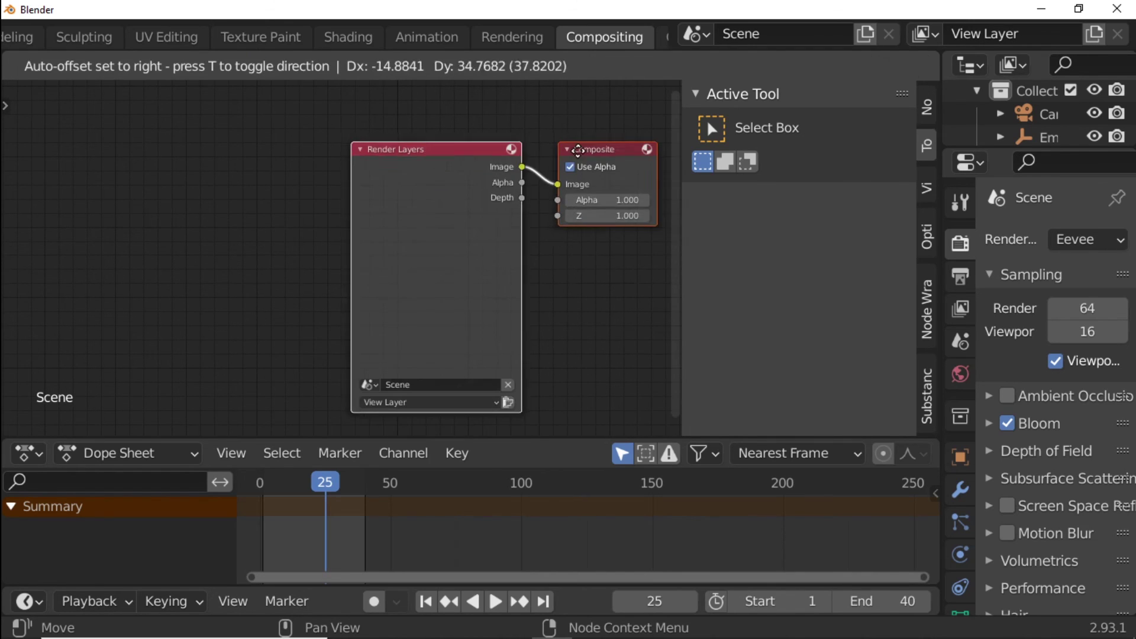
scroll(544, 229, "down", 1)
left_click_drag(522, 179, 529, 182)
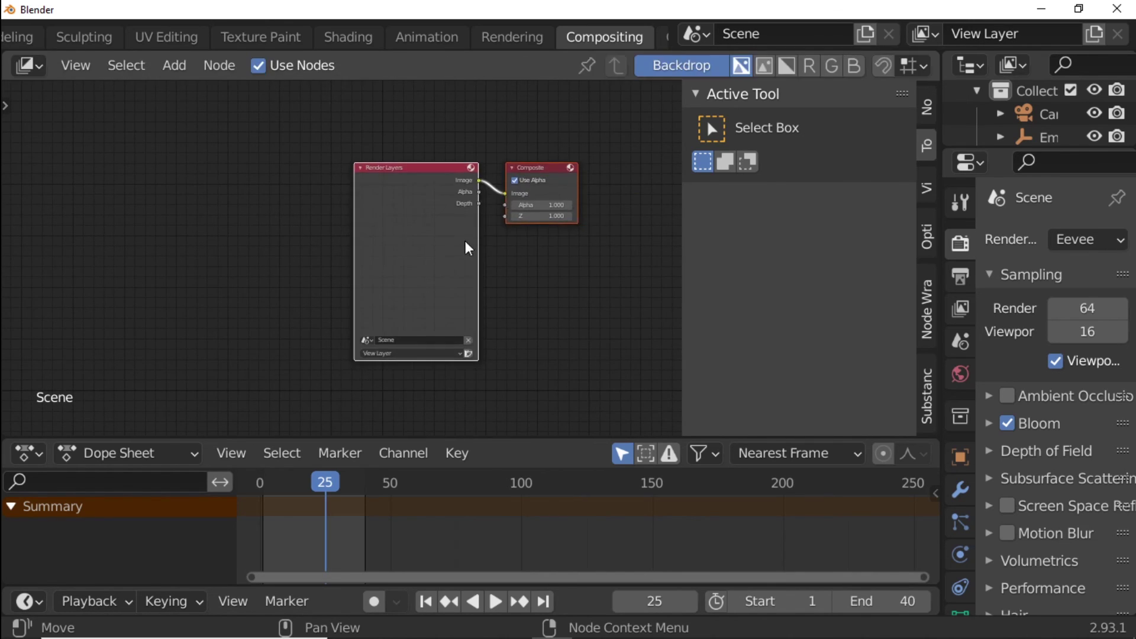
Step: Move Render Layers far left and insert a Denoise node between it and Composite
left_click(410, 137)
left_click_drag(417, 176, 172, 172)
left_click(175, 65)
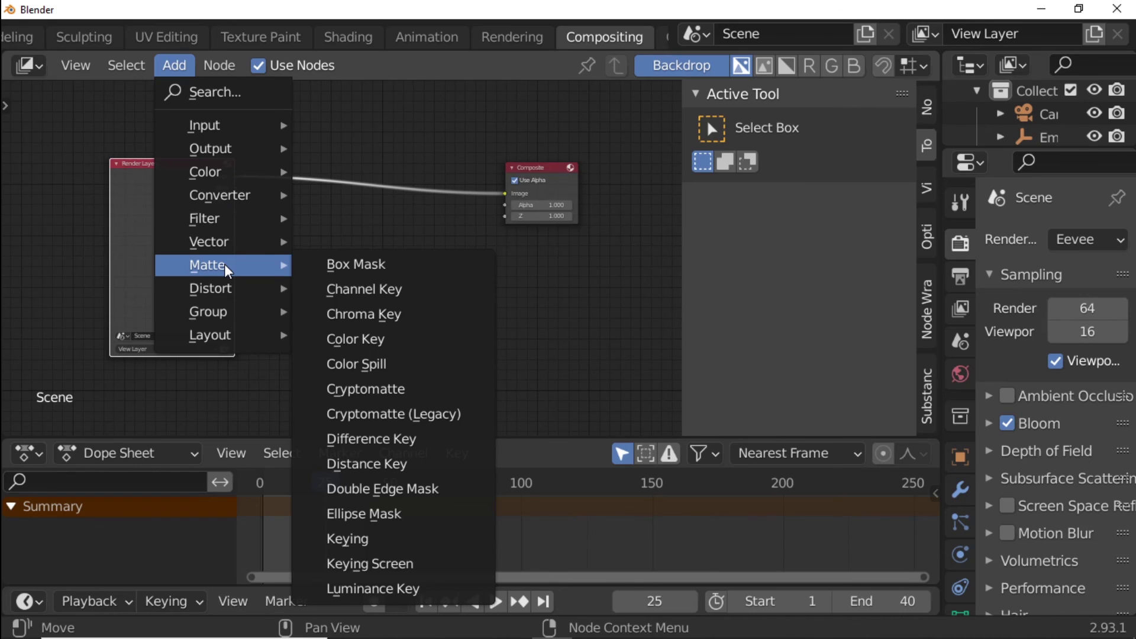
mouse_move(204, 219)
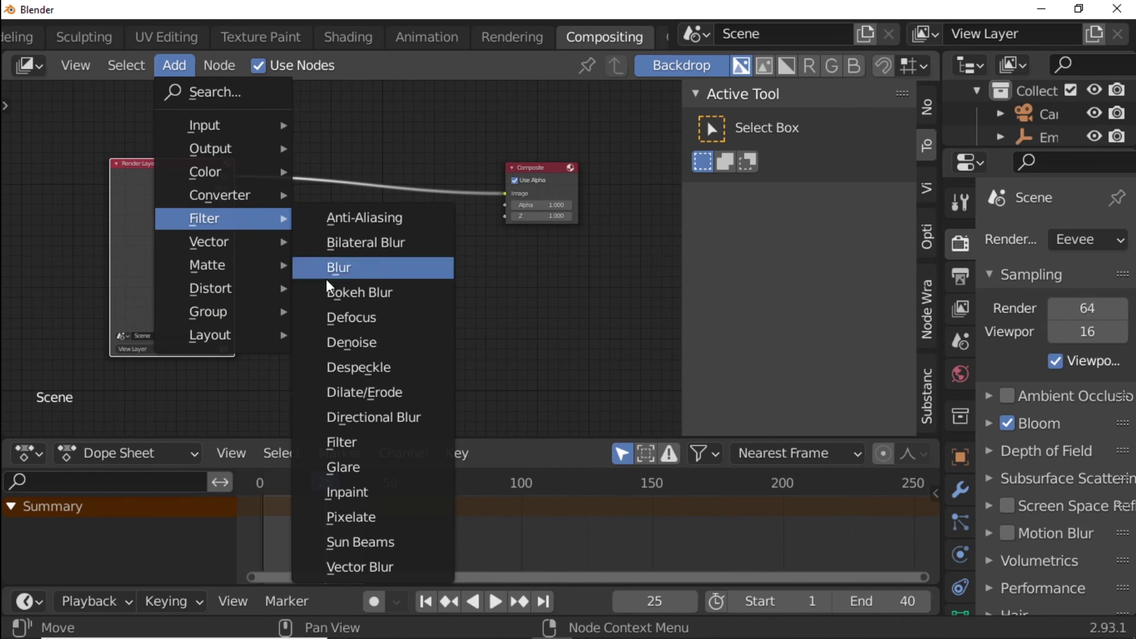
left_click(344, 343)
left_click(267, 161)
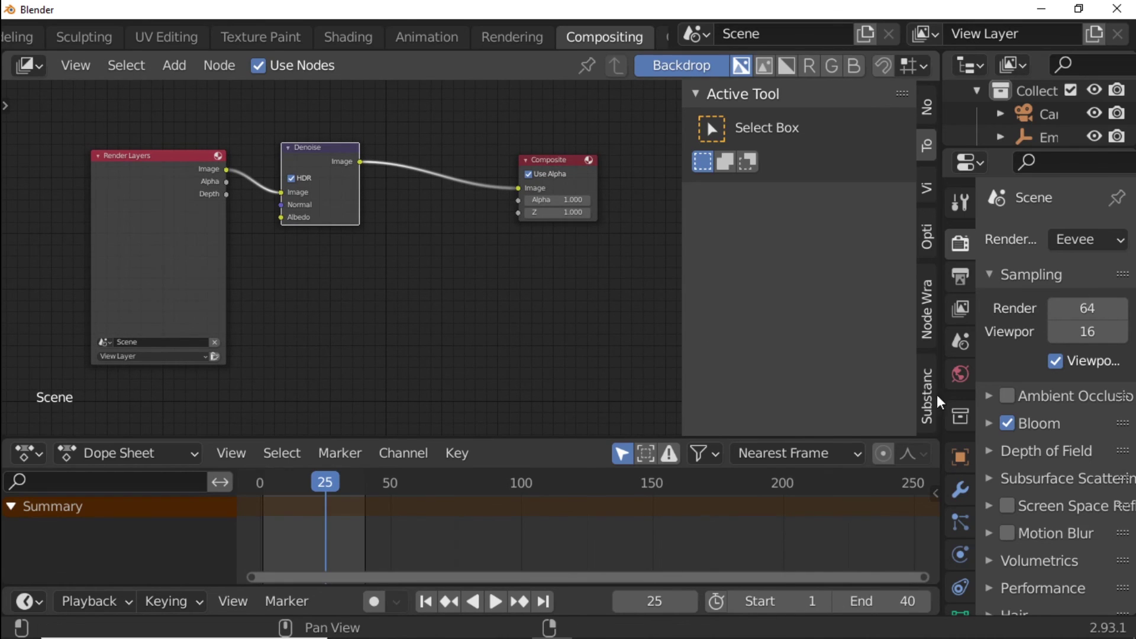
Step: Enable the Emission render pass in the View Layer properties
left_click(963, 314)
scroll(1042, 355, "down", 5)
scroll(1041, 355, "down", 4)
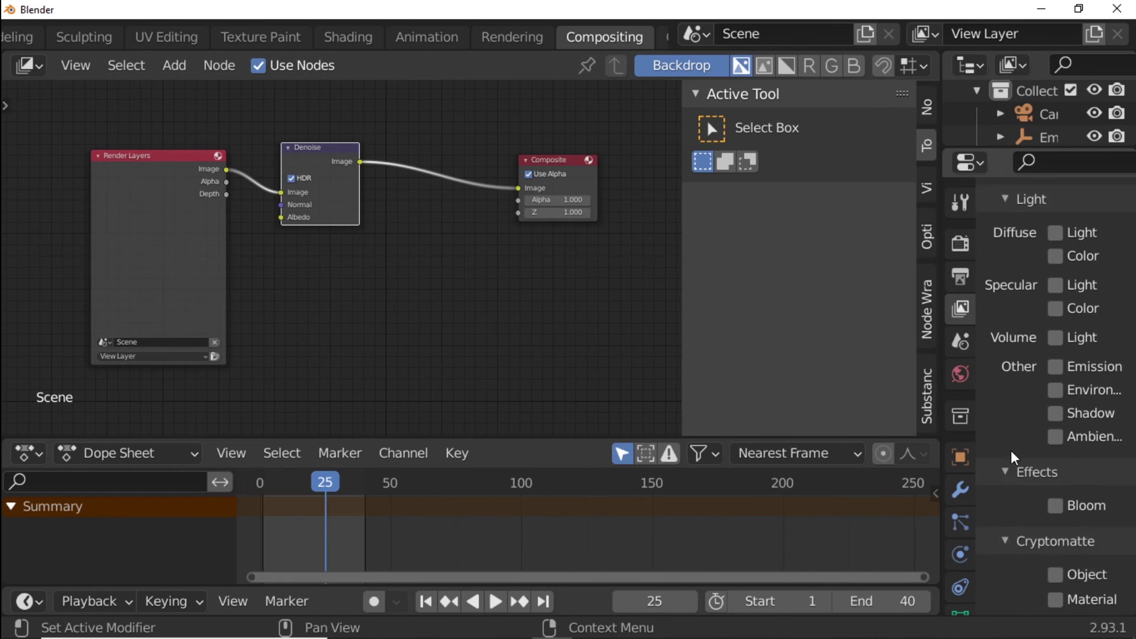
left_click(1056, 367)
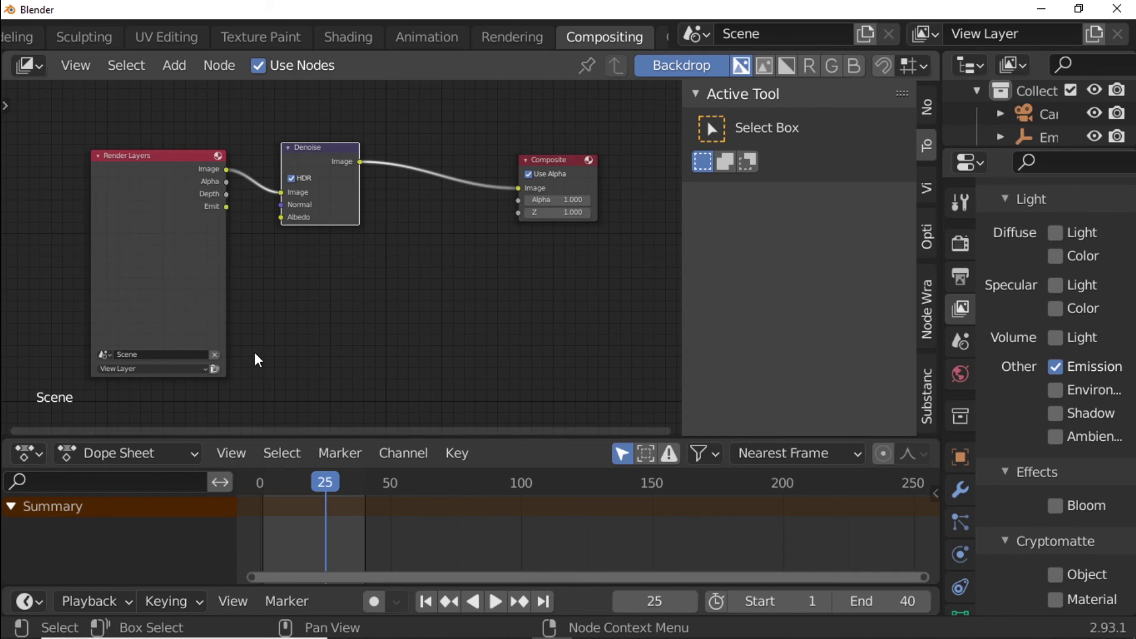
Step: Enlarge the Outliner area and turn it into an Image Editor showing Render Result
left_click_drag(1011, 158, 1010, 252)
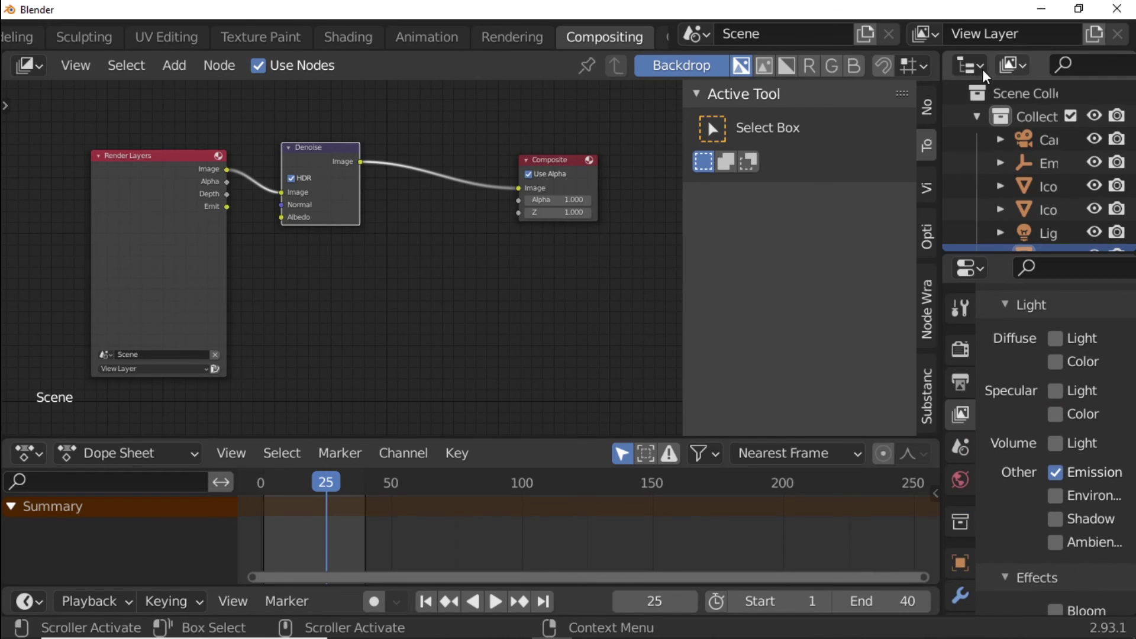
left_click(969, 65)
left_click(284, 178)
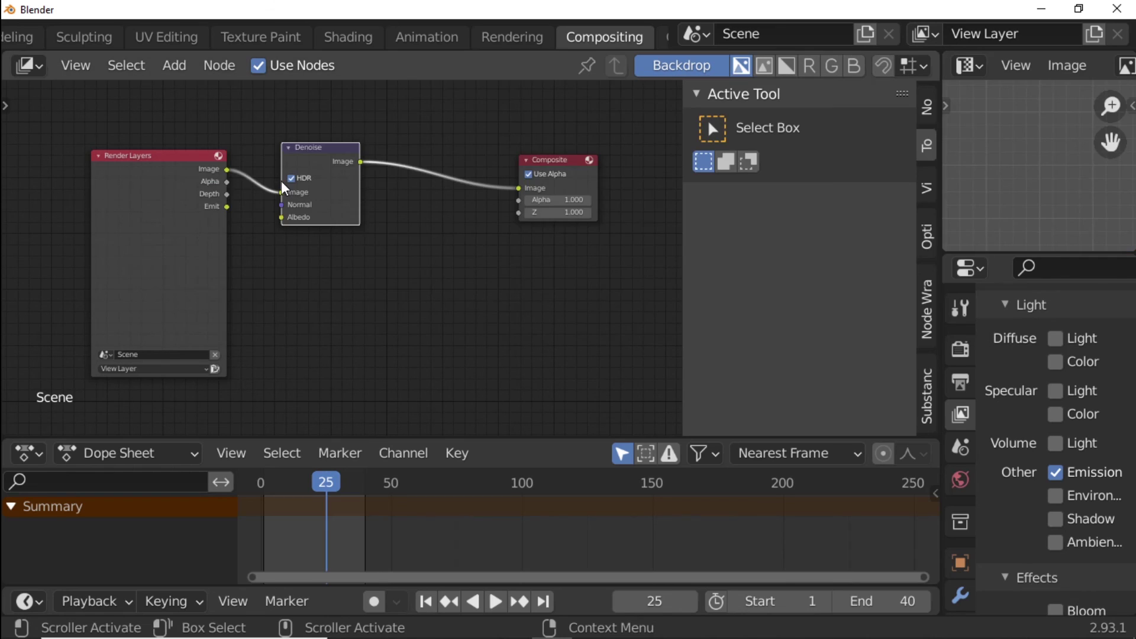
scroll(1053, 65, "down", 2)
left_click(1099, 65)
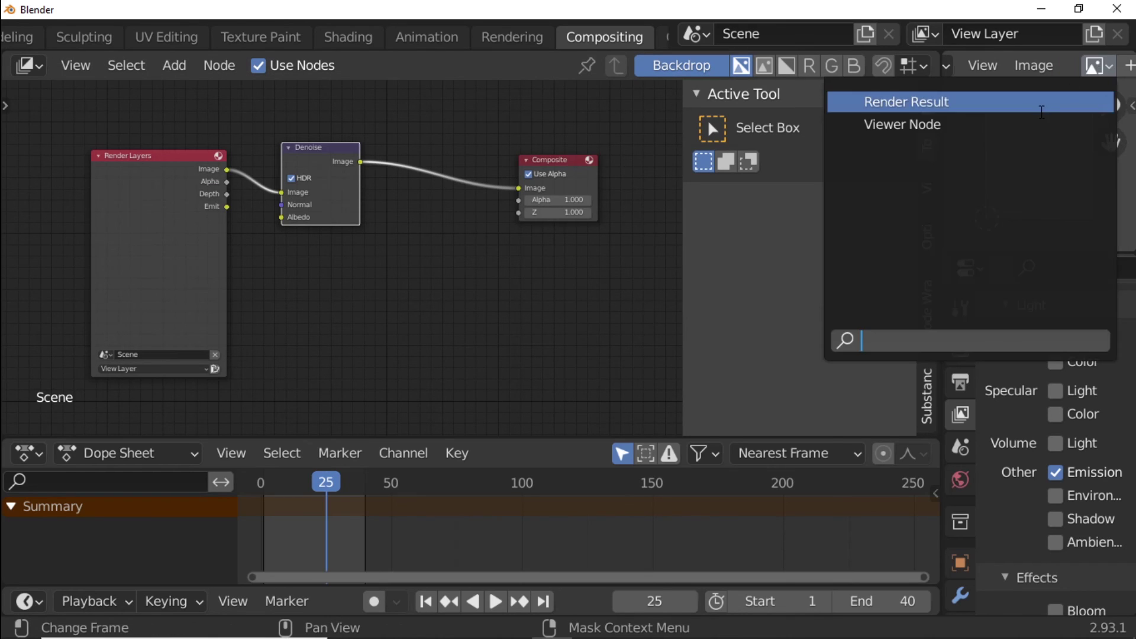
left_click(1022, 102)
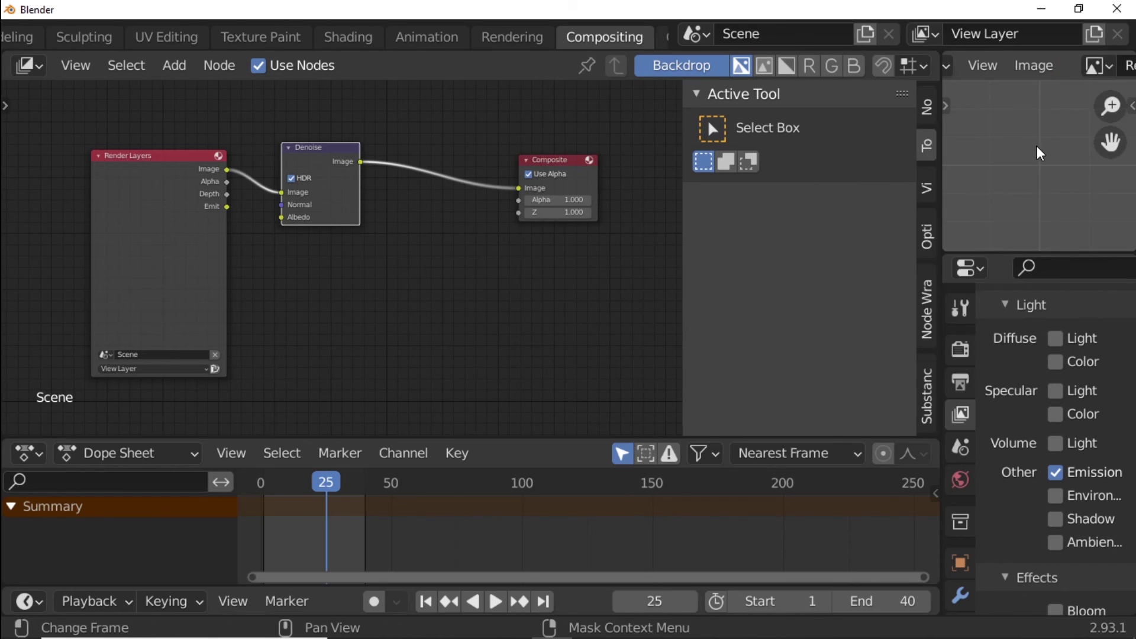
Step: Render the current frame with Render Image
scroll(36, 35, "up", 3)
scroll(51, 41, "up", 3)
scroll(52, 42, "up", 2)
left_click(48, 33)
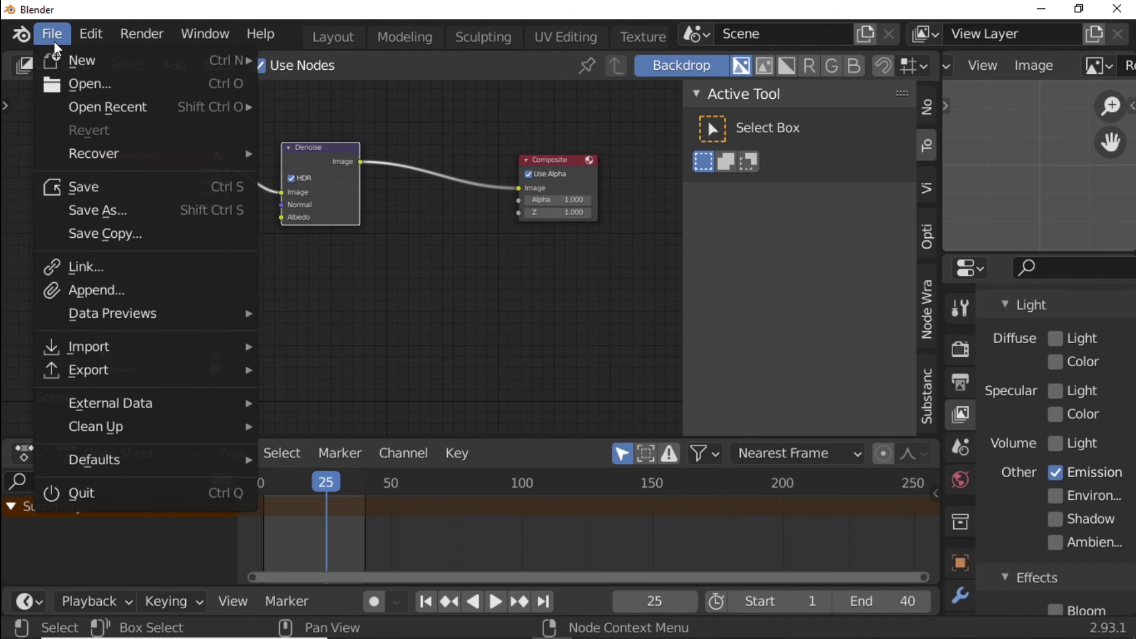
left_click(160, 62)
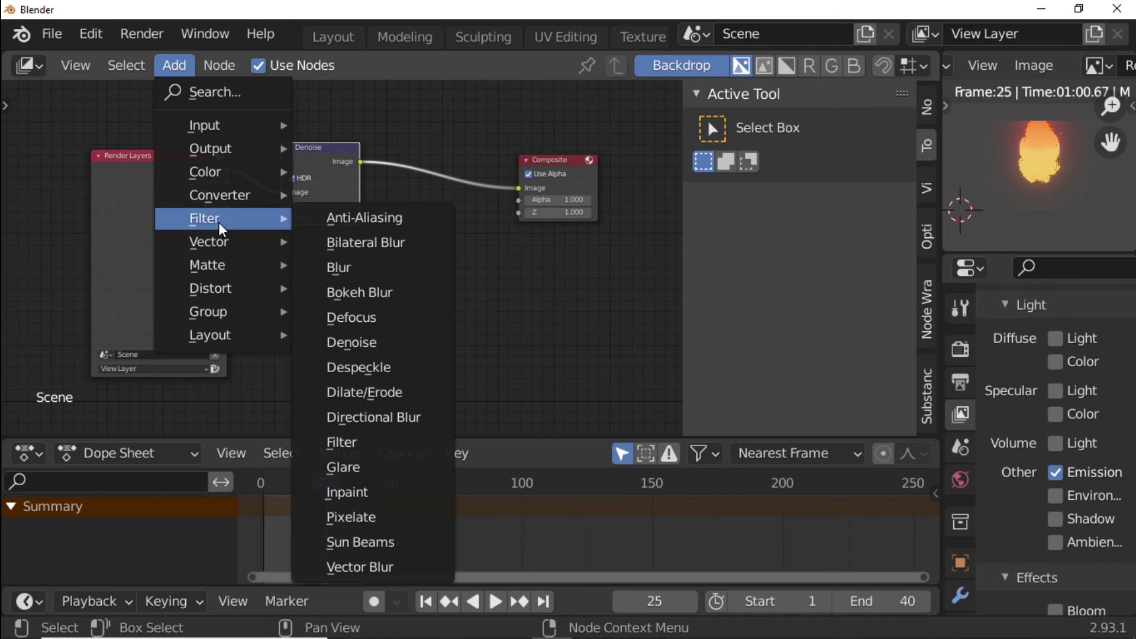
Step: Add a Glare node below Denoise, feed it the Emit pass, and set it to Fog Glow
left_click(373, 471)
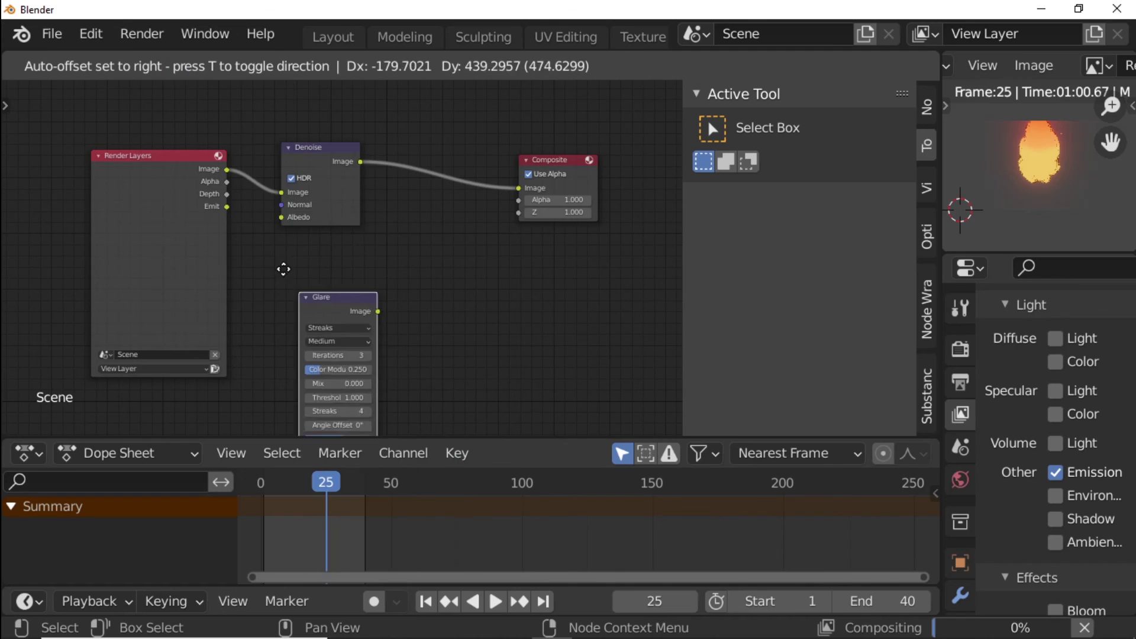
left_click(287, 249)
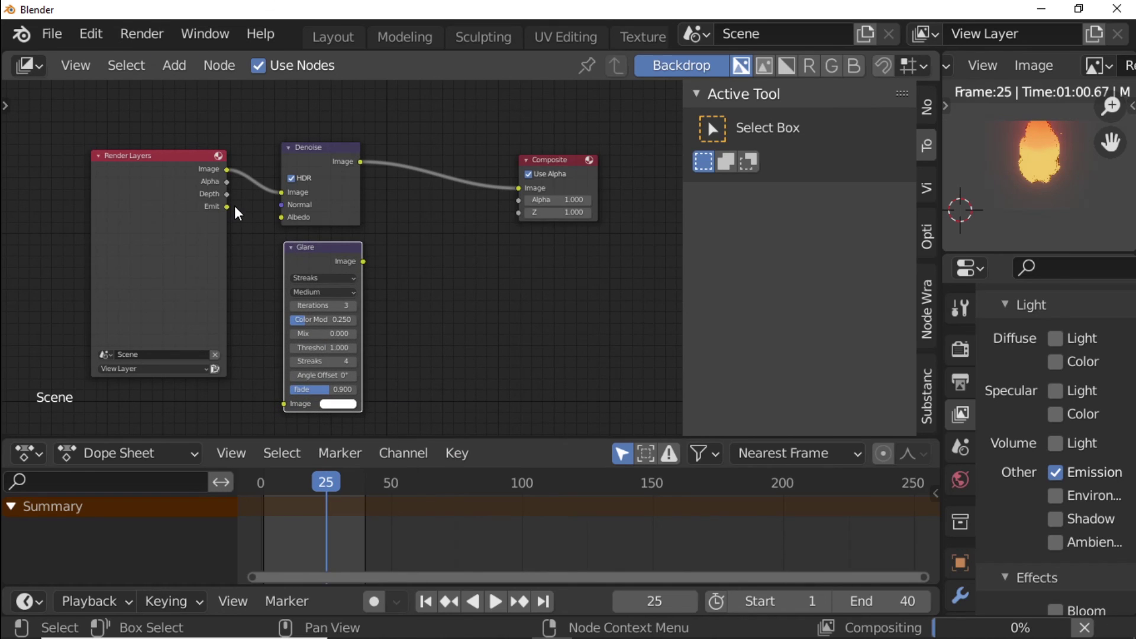
left_click_drag(227, 206, 284, 403)
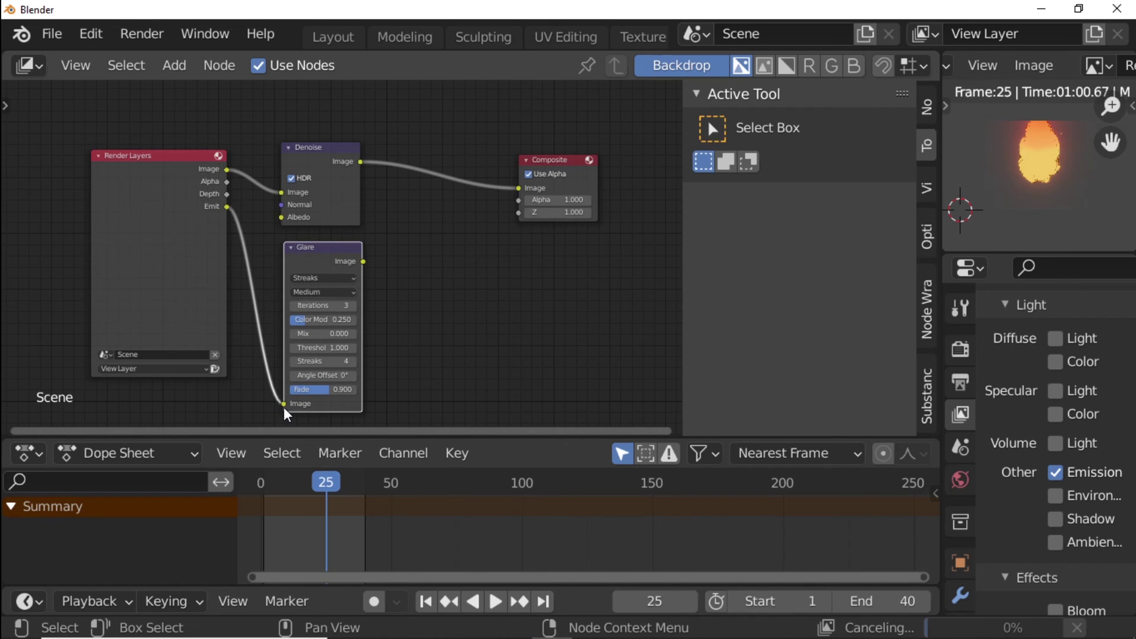
left_click(324, 278)
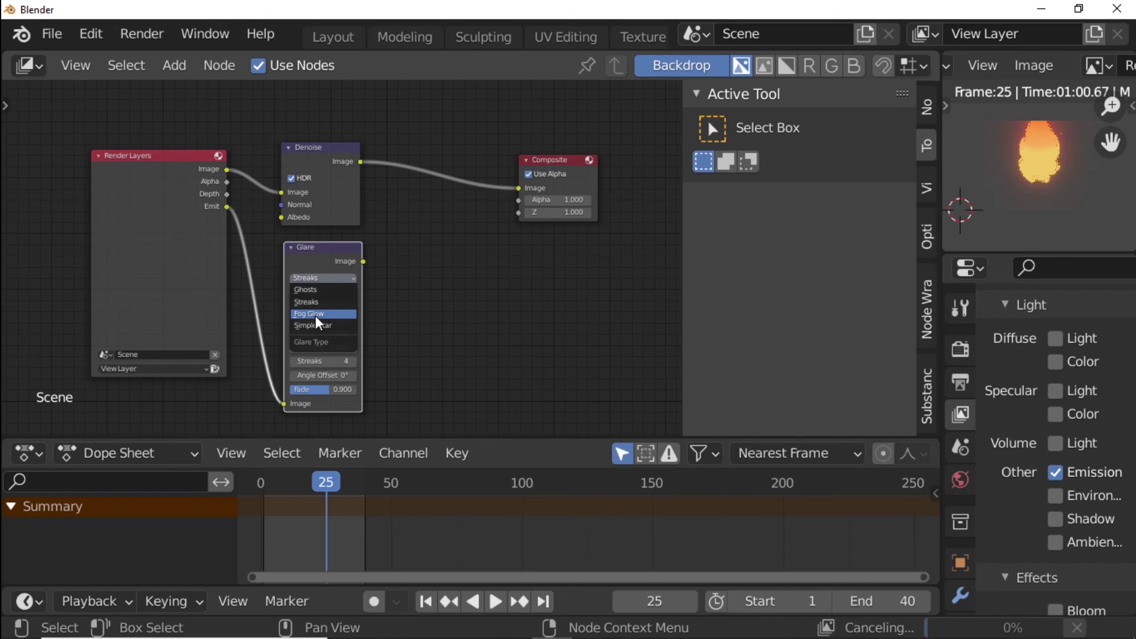
left_click(316, 318)
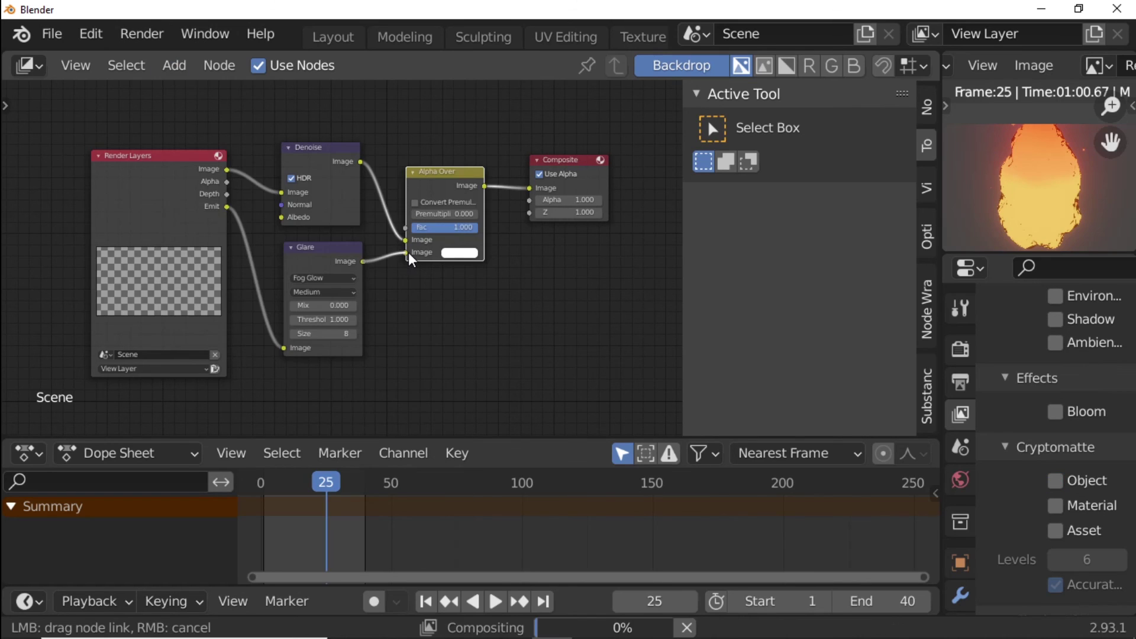